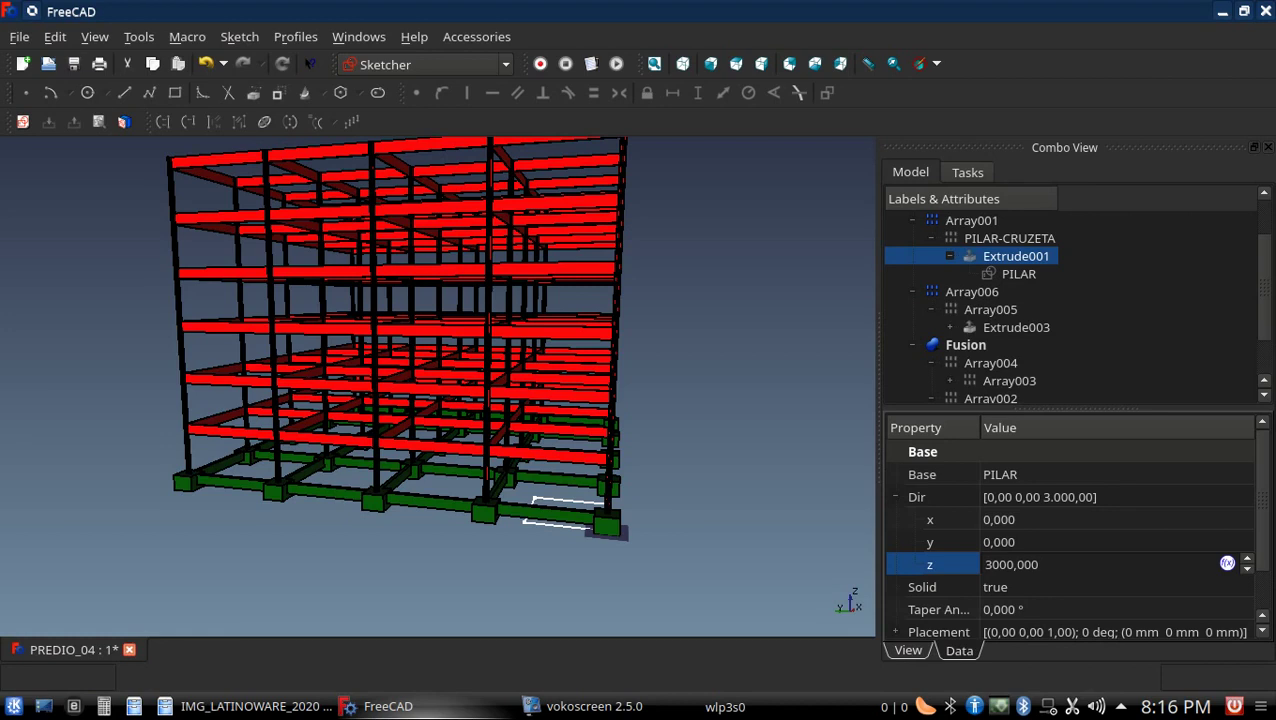
Orbit and zoom toward the frame's lower corner to see the footings and green ground beams
mouse_move(670, 358)
middle_mouse_down()
mouse_move(478, 390)
mouse_move(370, 390)
mouse_move(339, 361)
mouse_move(555, 387)
mouse_move(658, 413)
mouse_move(712, 444)
mouse_move(815, 441)
middle_mouse_up()
scroll(711, 506, "up", 3)
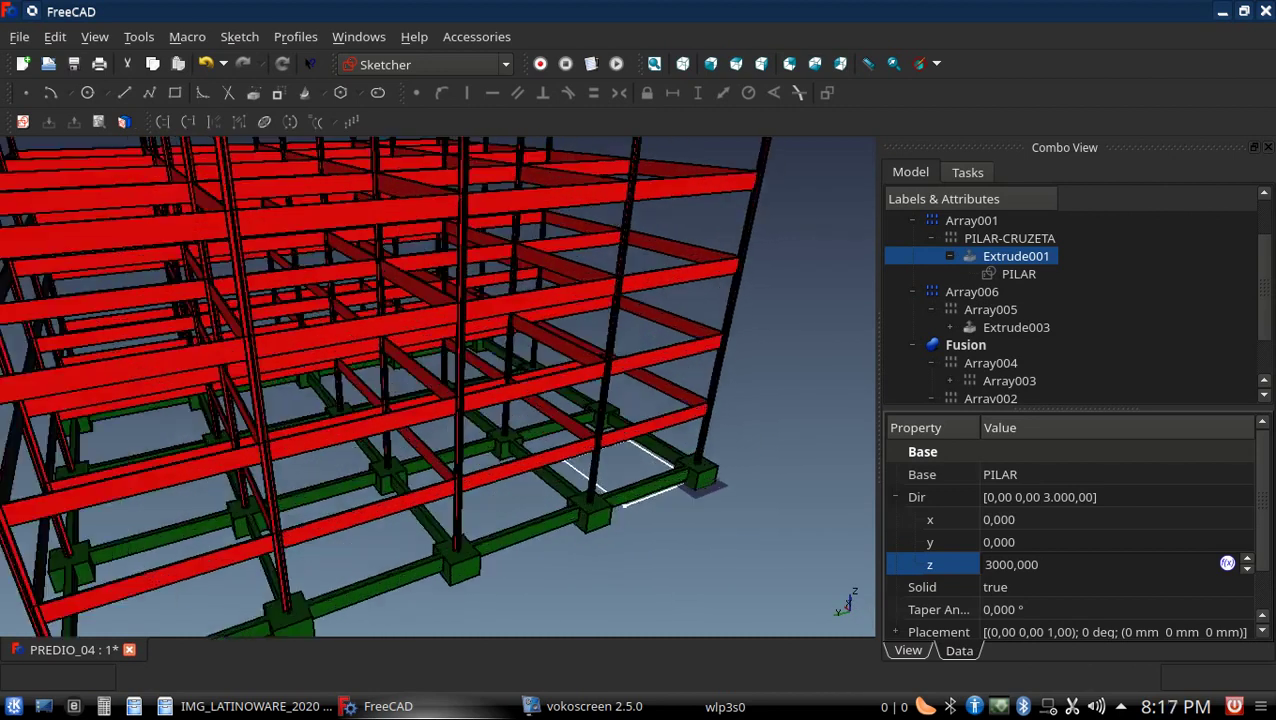
scroll(711, 506, "up", 3)
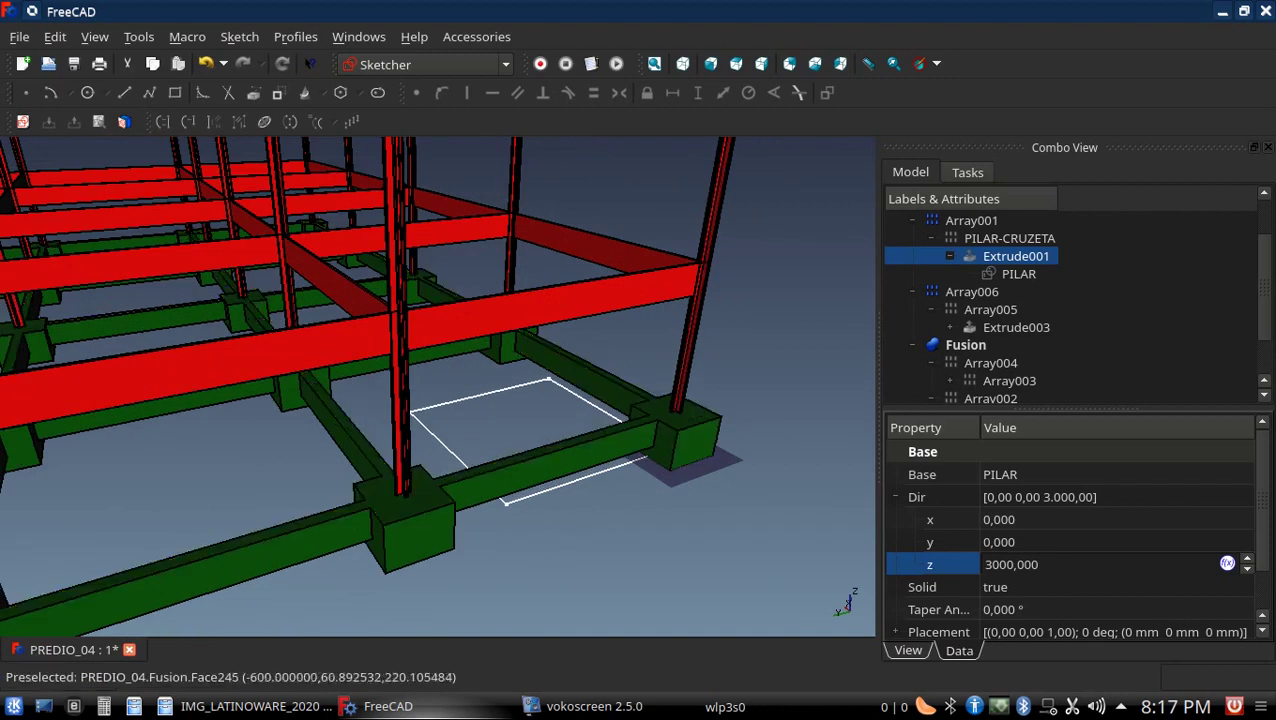
mouse_move(743, 430)
middle_mouse_down()
mouse_move(584, 433)
mouse_move(379, 481)
mouse_move(362, 501)
mouse_move(353, 484)
middle_mouse_up()
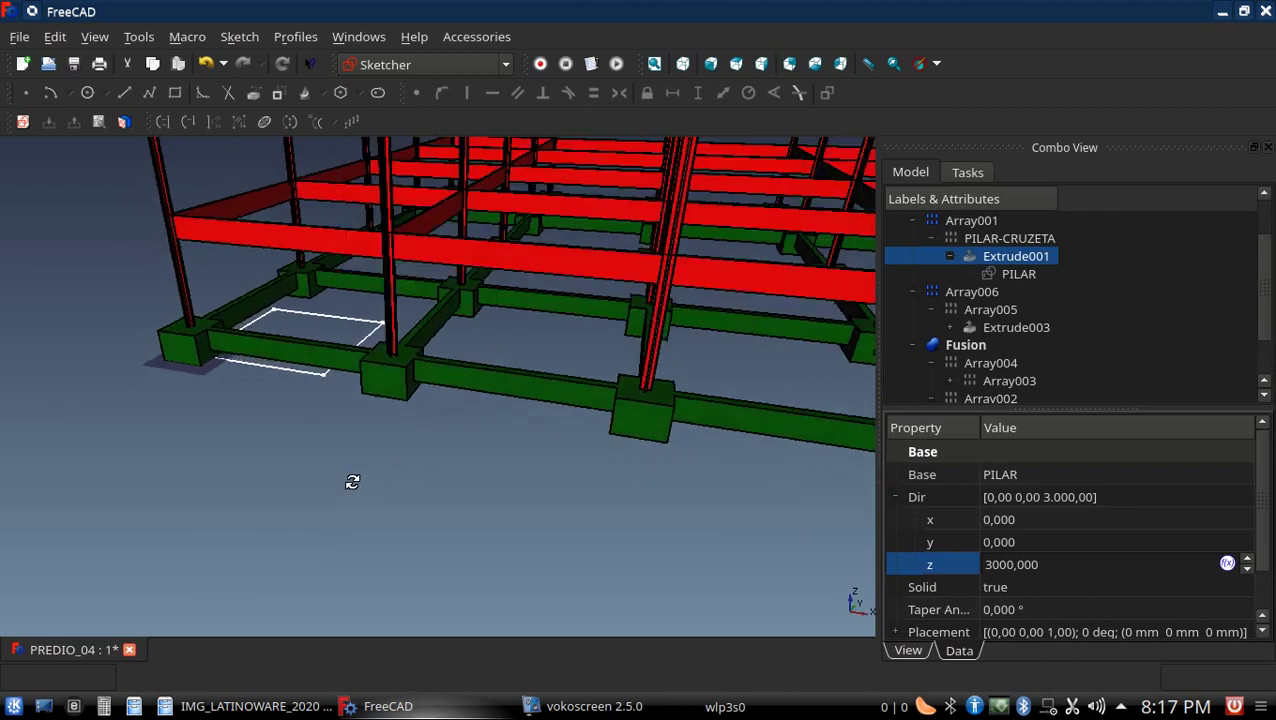
scroll(390, 288, "up", 2)
scroll(390, 288, "up", 2)
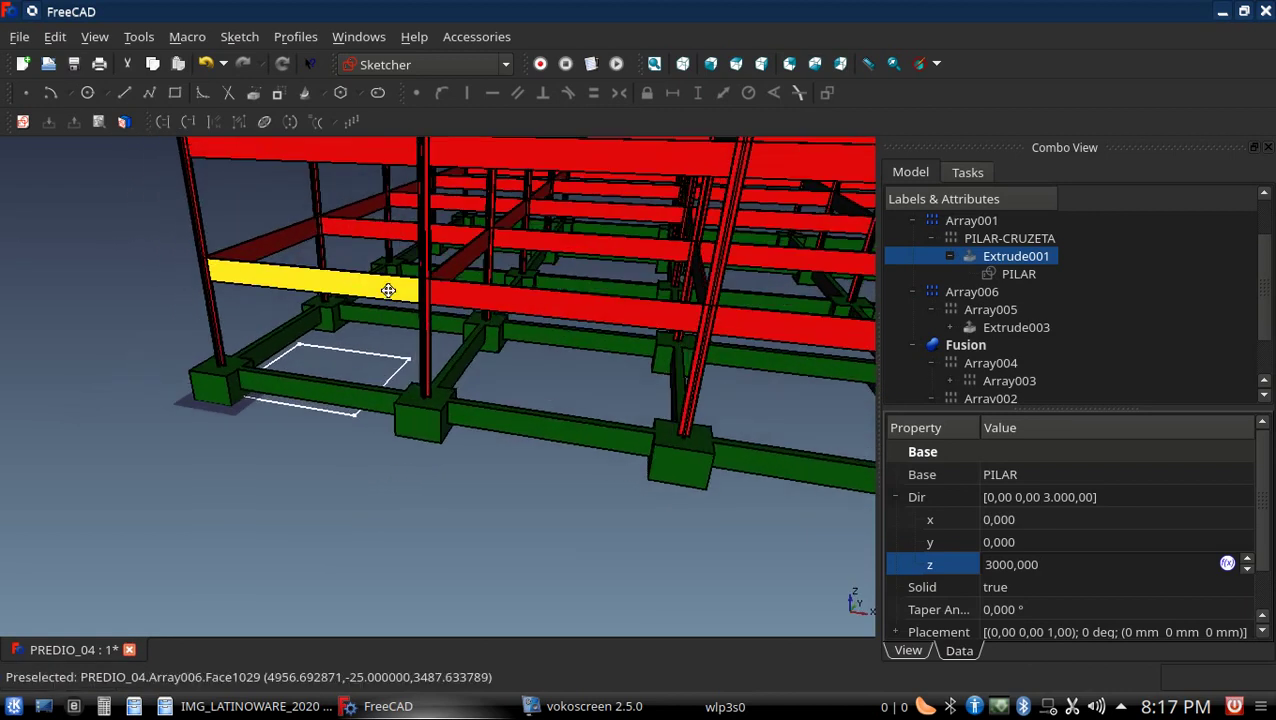
scroll(410, 404, "up", 2)
scroll(410, 404, "up", 2)
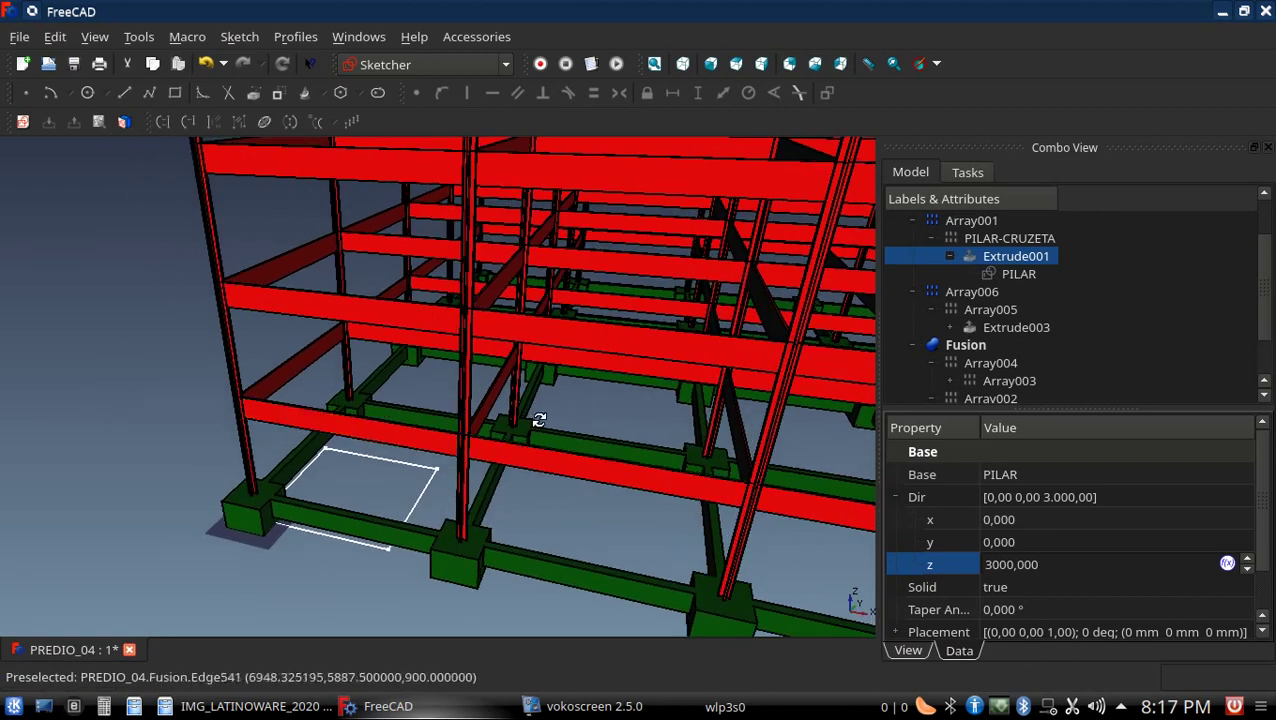
mouse_move(533, 421)
middle_mouse_down()
mouse_move(533, 399)
mouse_move(554, 390)
mouse_move(604, 401)
mouse_move(638, 378)
mouse_move(657, 385)
mouse_move(499, 370)
middle_mouse_up()
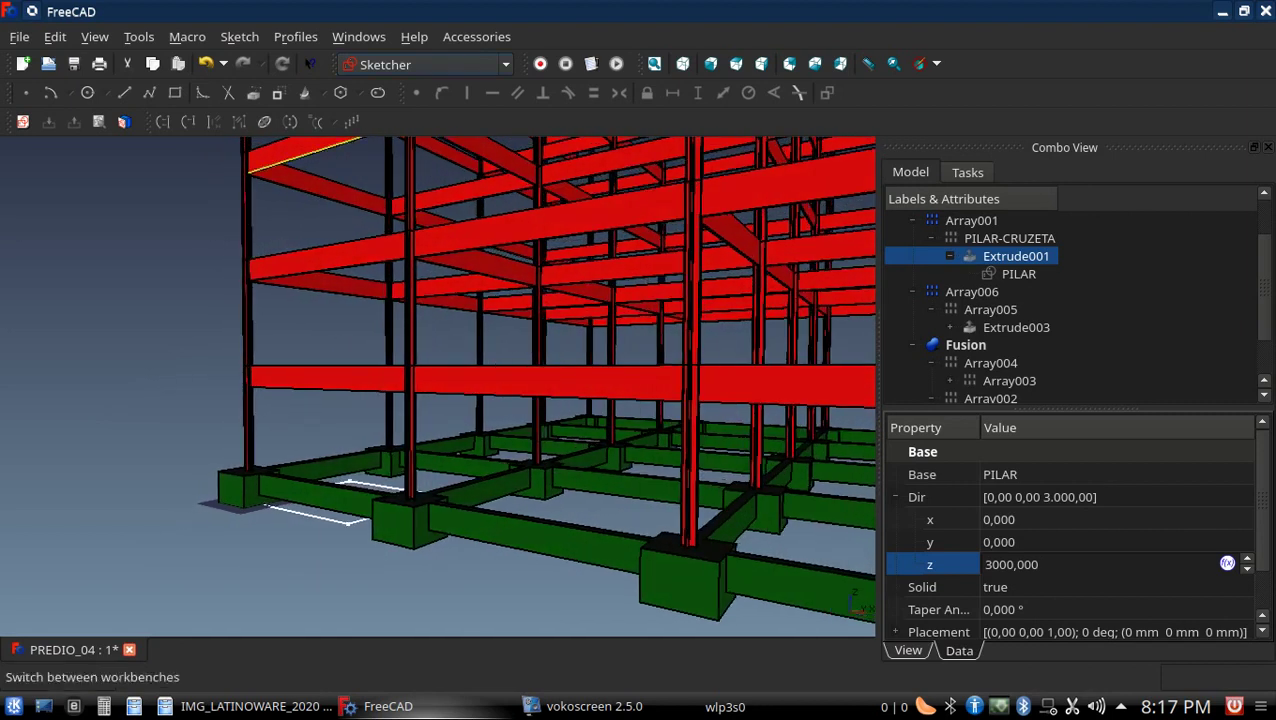
Dismiss the workbench list, then orbit and zoom onto a corner footing, its pillar and ground beams
left_click(425, 65)
key("Escape")
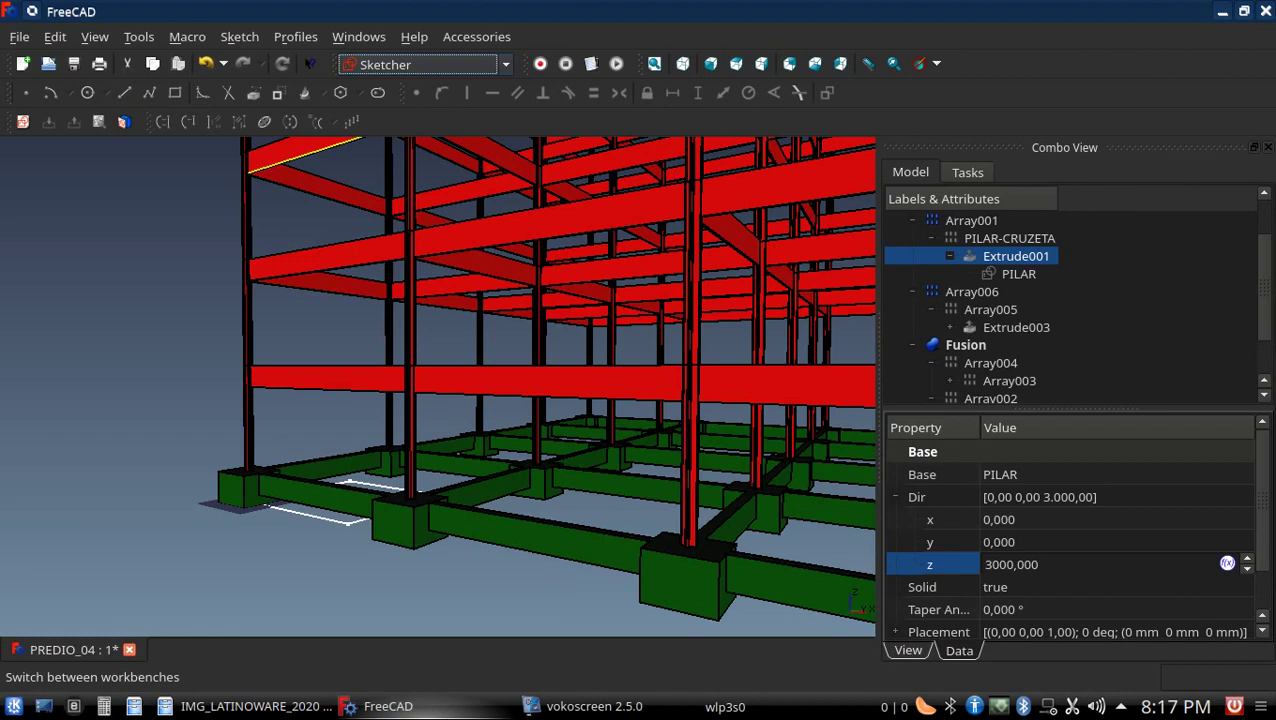
mouse_move(390, 380)
middle_mouse_down()
mouse_move(382, 407)
mouse_move(404, 415)
mouse_move(683, 461)
mouse_move(691, 475)
middle_mouse_up()
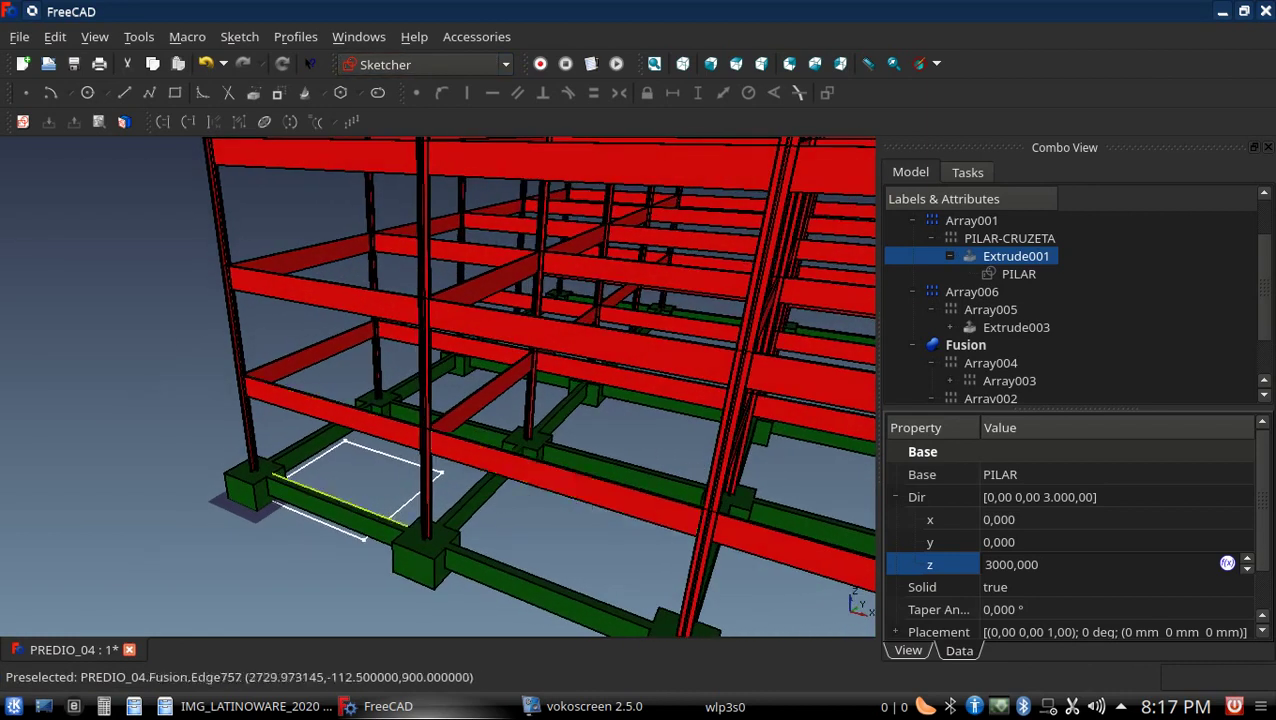
scroll(240, 498, "up", 2)
scroll(240, 498, "up", 2)
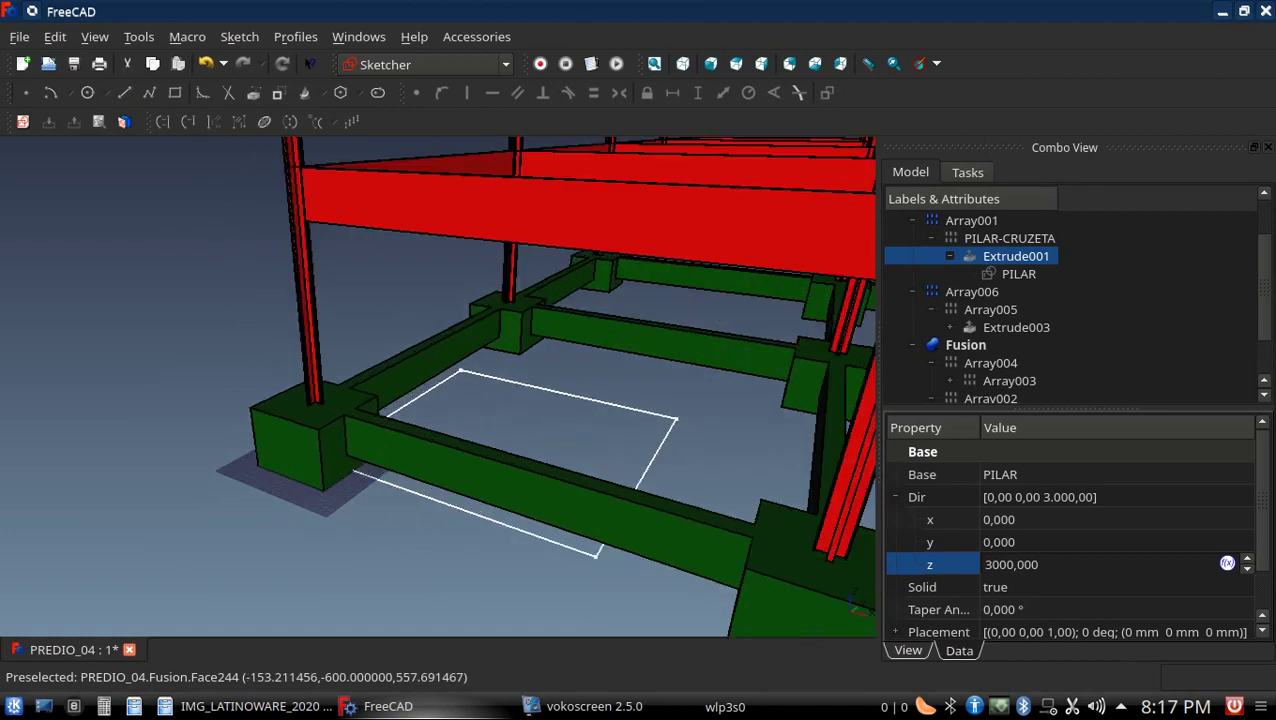
scroll(240, 498, "up", 2)
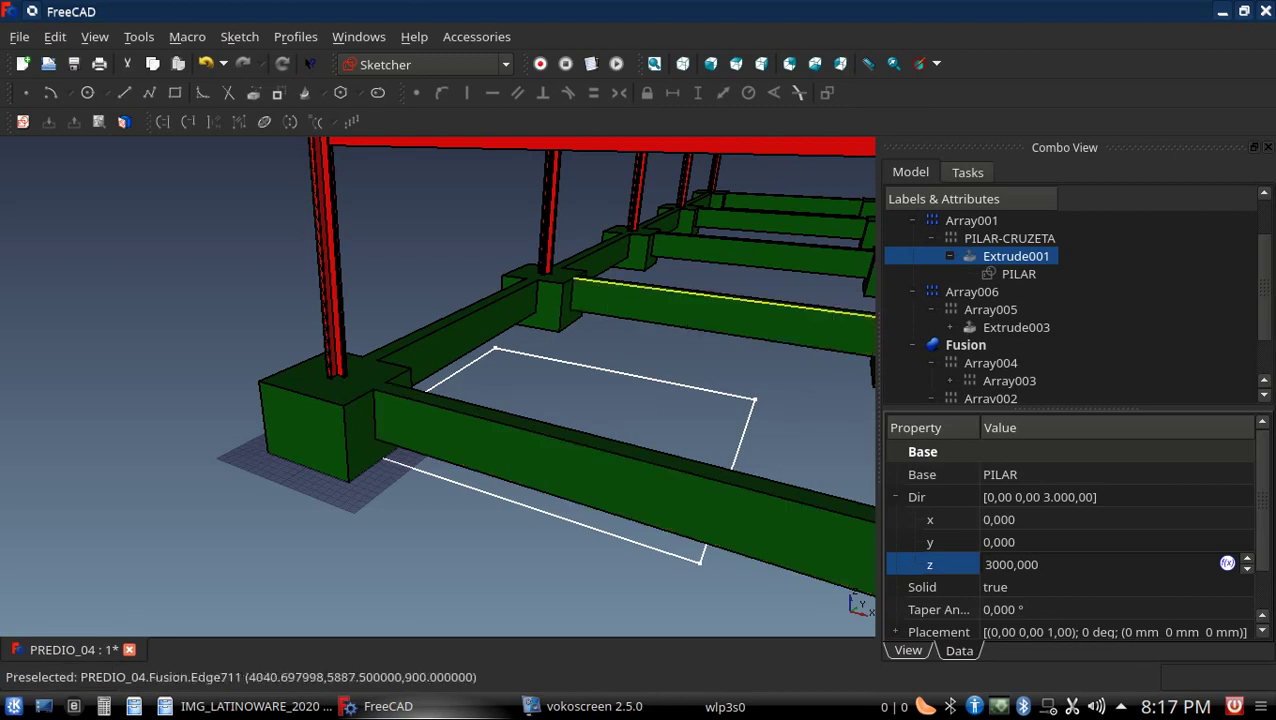
mouse_move(495, 350)
middle_mouse_down()
mouse_move(621, 364)
mouse_move(640, 420)
middle_mouse_up()
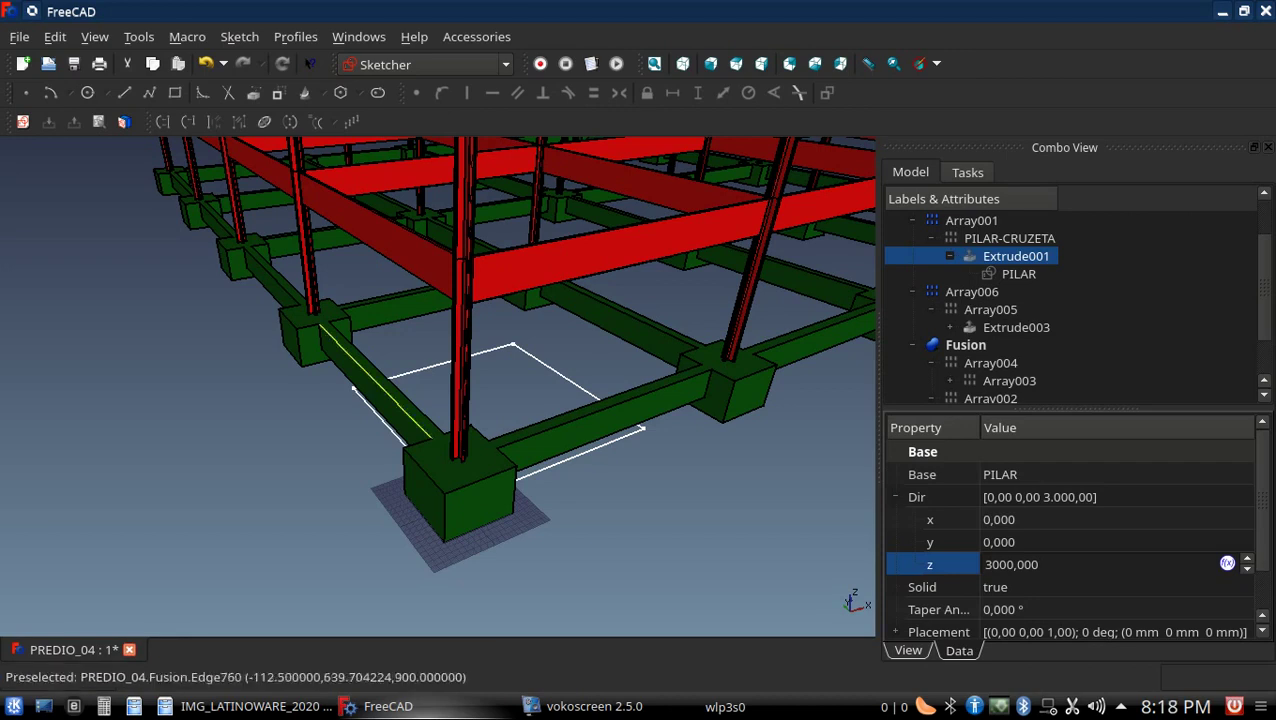
scroll(490, 505, "up", 2)
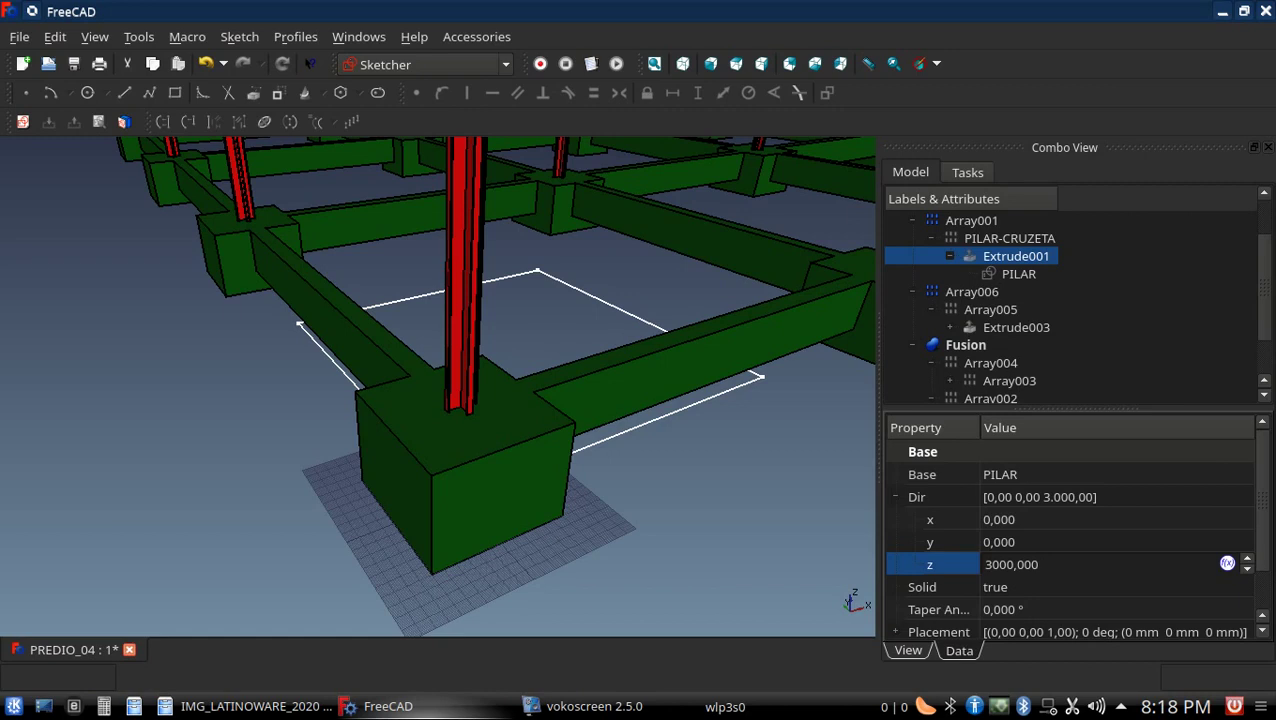
Orbit around the corner footing and zoom in and out on the ground beam joint
scroll(515, 490, "down", 2)
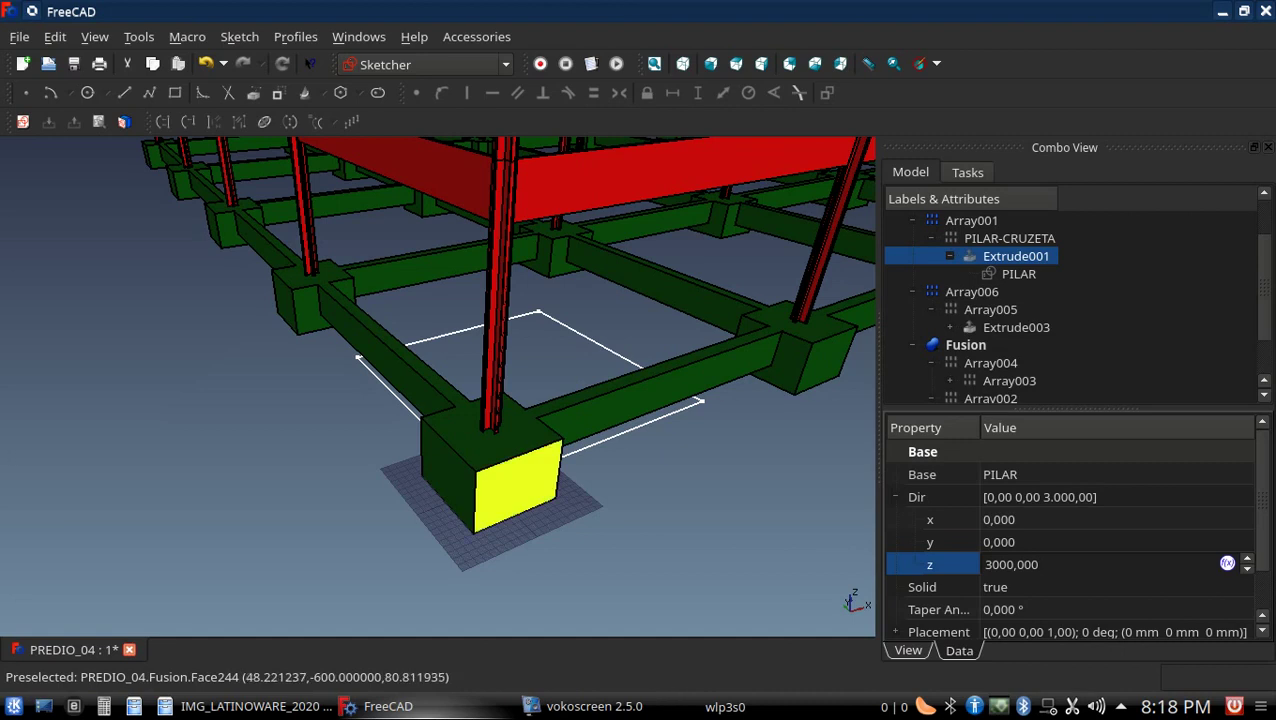
middle_click_drag(515, 480, 441, 453)
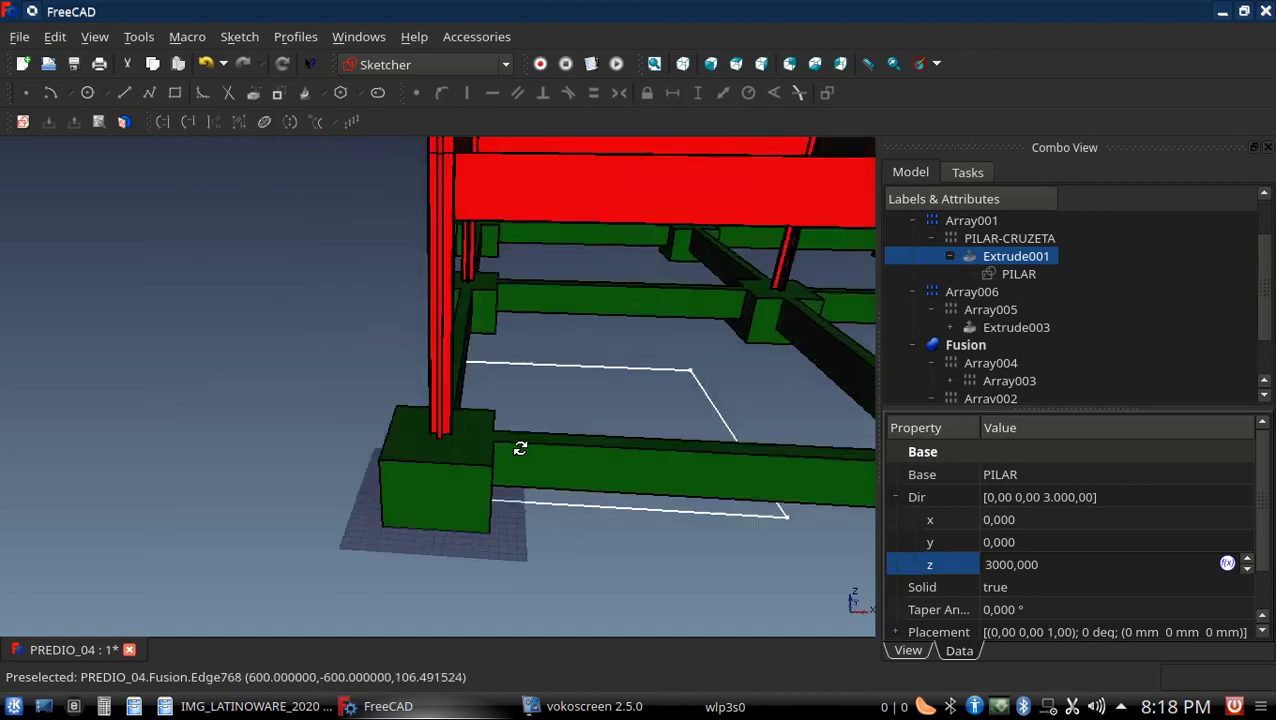
scroll(441, 453, "up", 2)
scroll(441, 453, "up", 2)
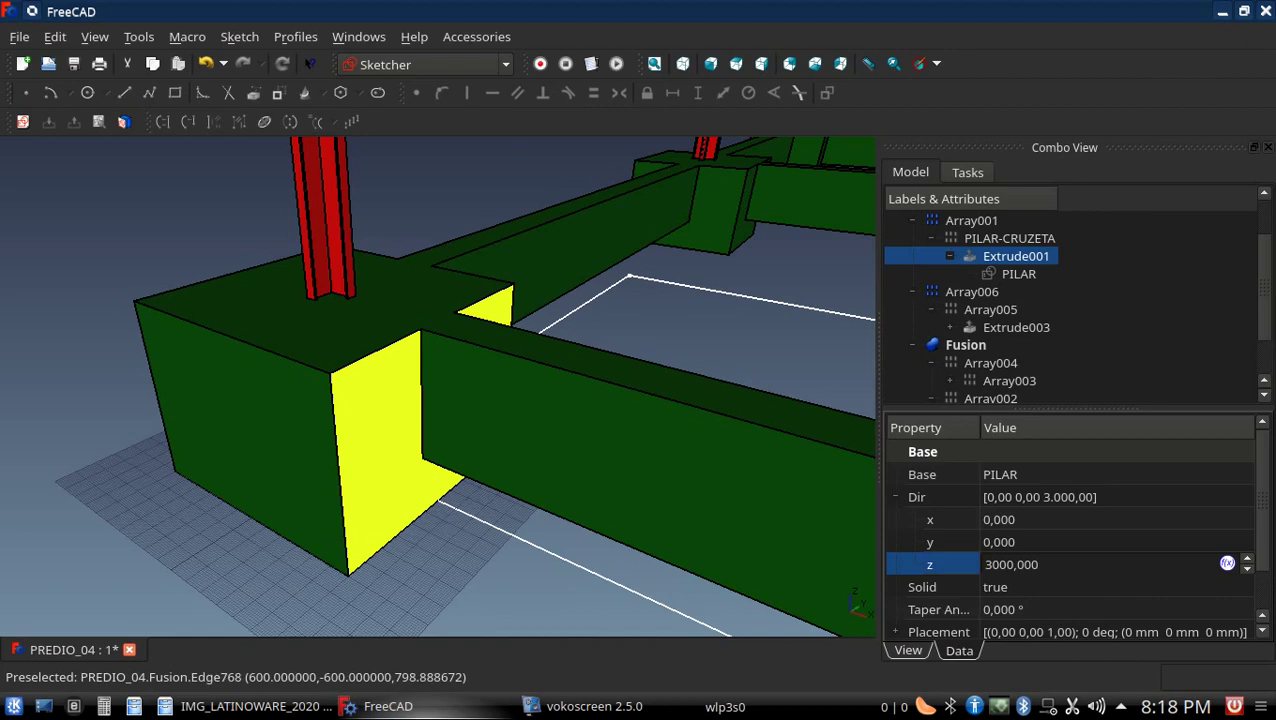
scroll(260, 420, "down", 1)
scroll(260, 420, "down", 2)
scroll(260, 420, "down", 2)
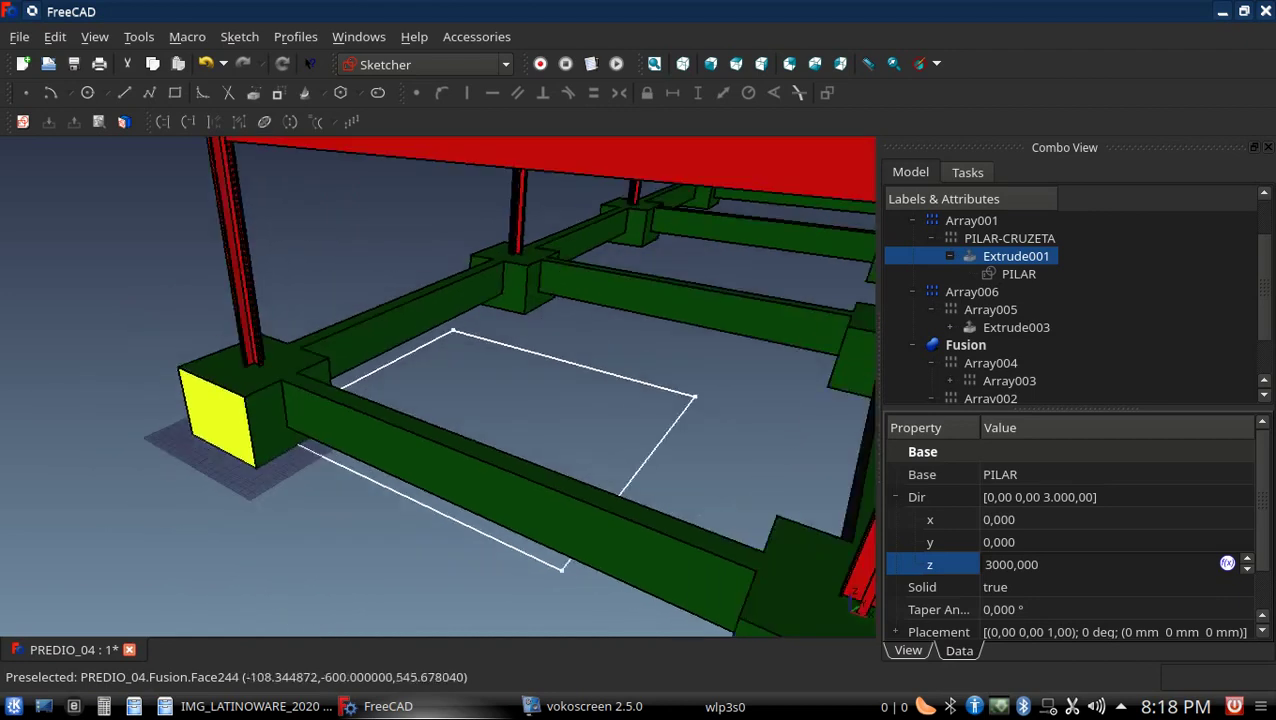
scroll(260, 420, "down", 1)
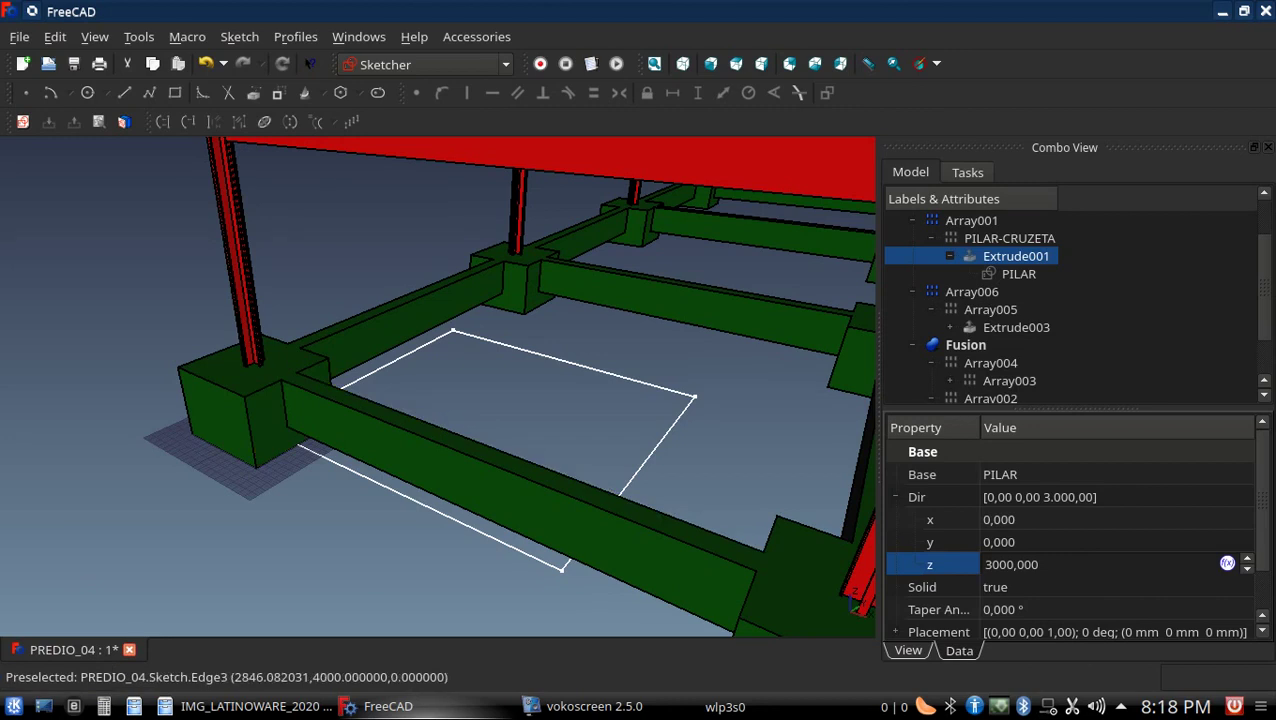
scroll(611, 374, "down", 2)
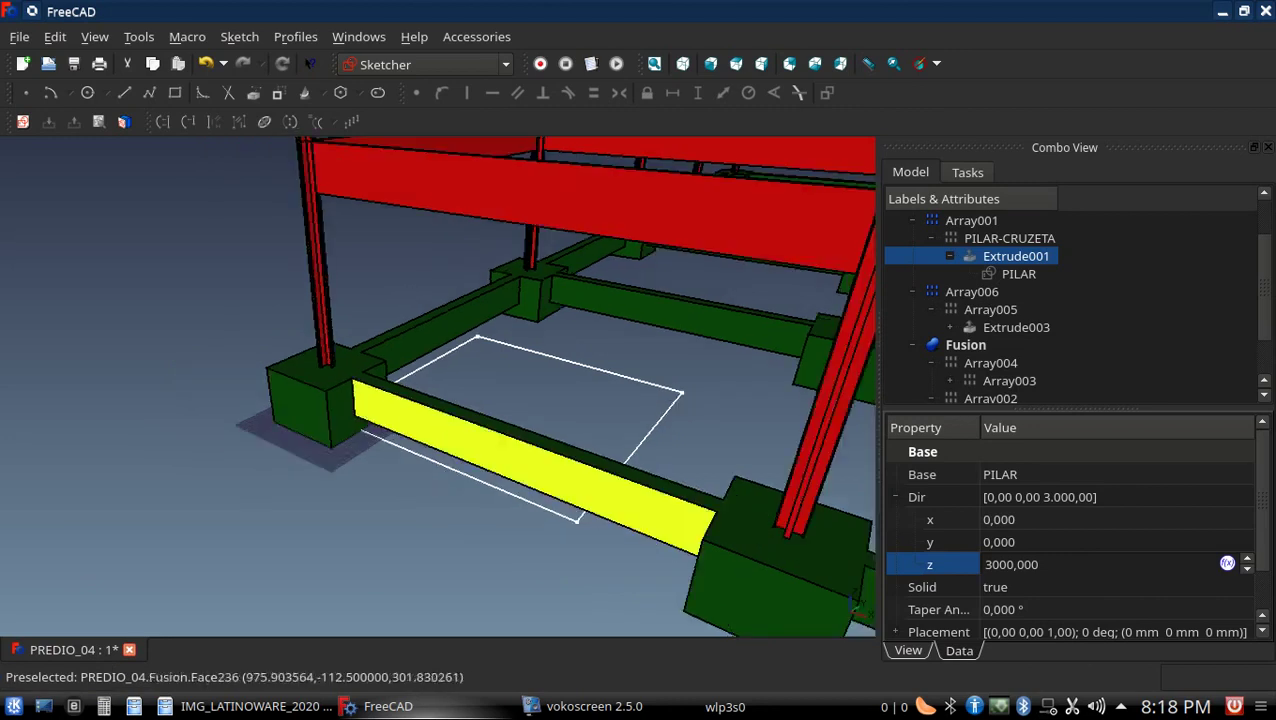
scroll(345, 400, "up", 2)
scroll(345, 400, "up", 3)
scroll(345, 400, "down", 2)
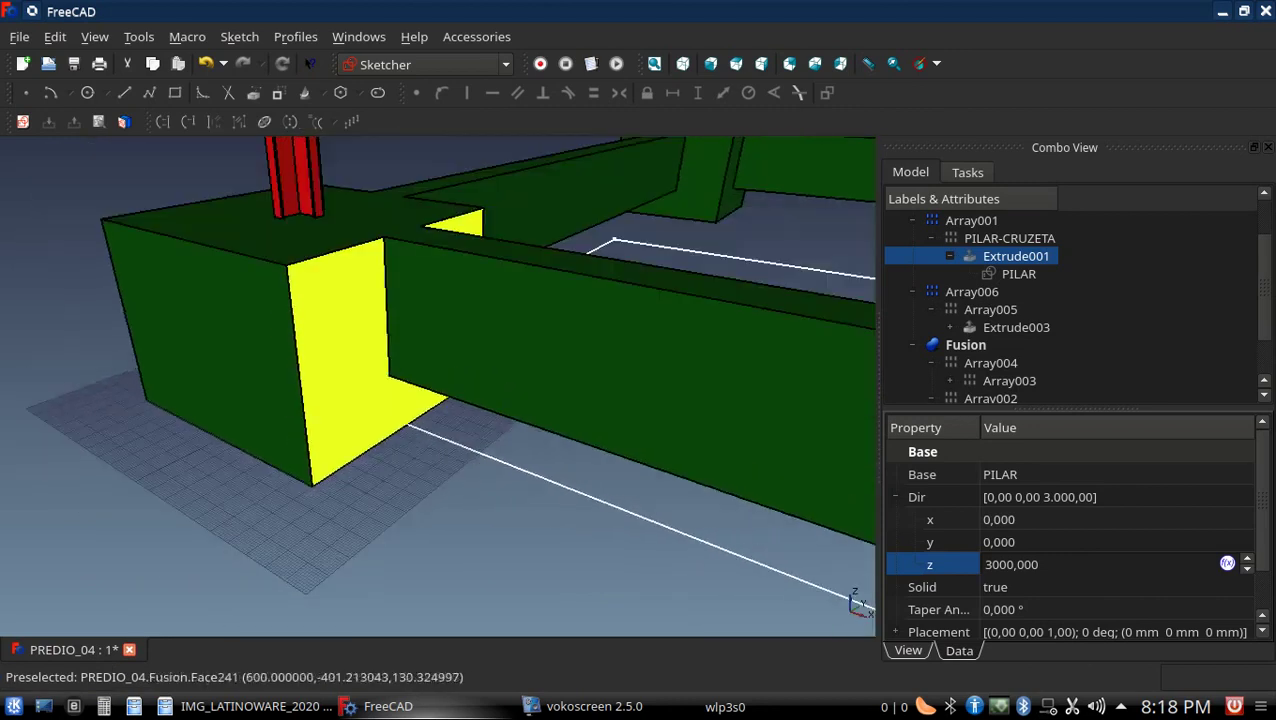
scroll(345, 400, "down", 1)
Select the Fusion and toggle its visibility with Space while orbiting below the frame
left_click(420, 390)
mouse_move(430, 380)
middle_mouse_down()
mouse_move(484, 459)
mouse_move(518, 428)
middle_mouse_up()
key("space")
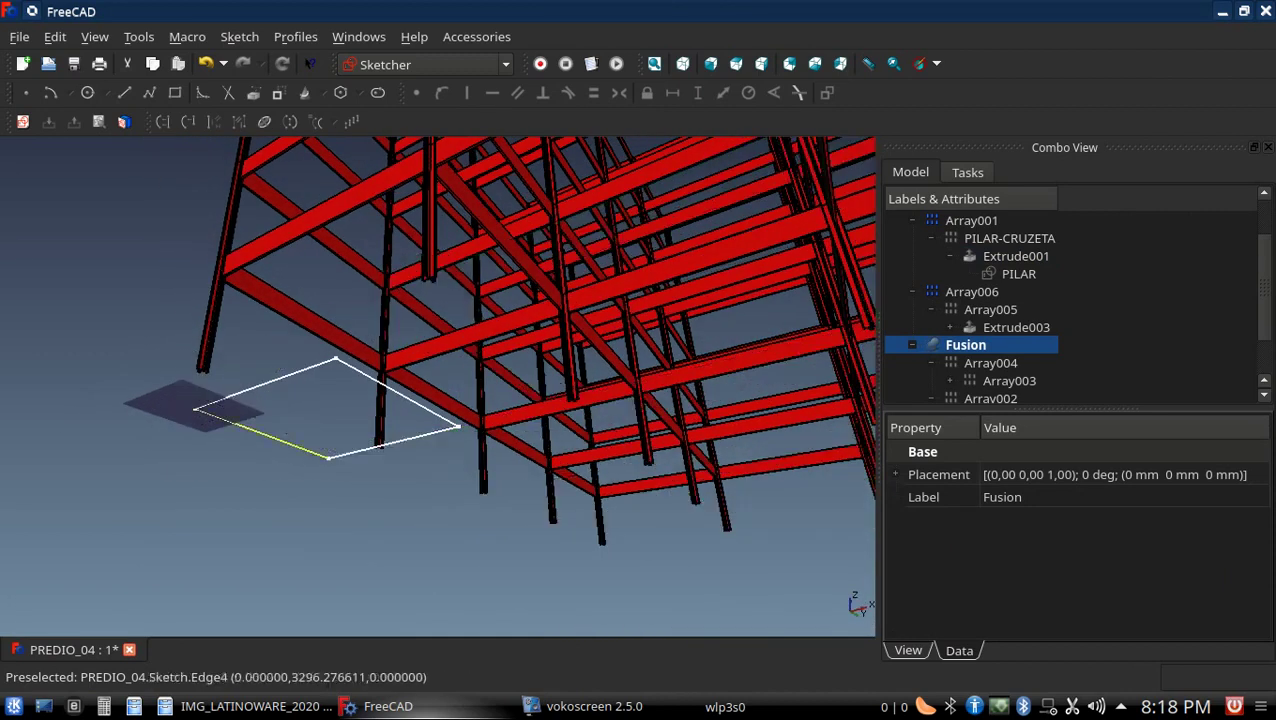
key("space")
key("space")
key("space")
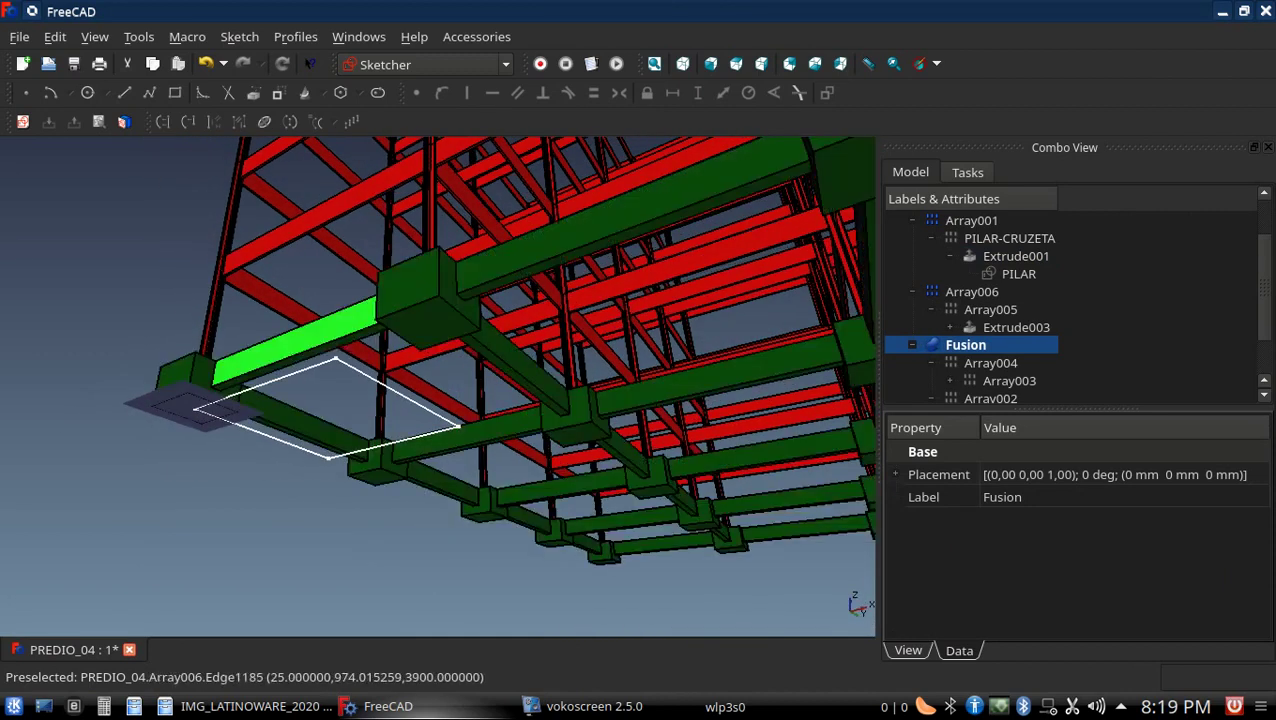
mouse_move(300, 320)
middle_mouse_down()
mouse_move(355, 287)
mouse_move(370, 320)
middle_mouse_up()
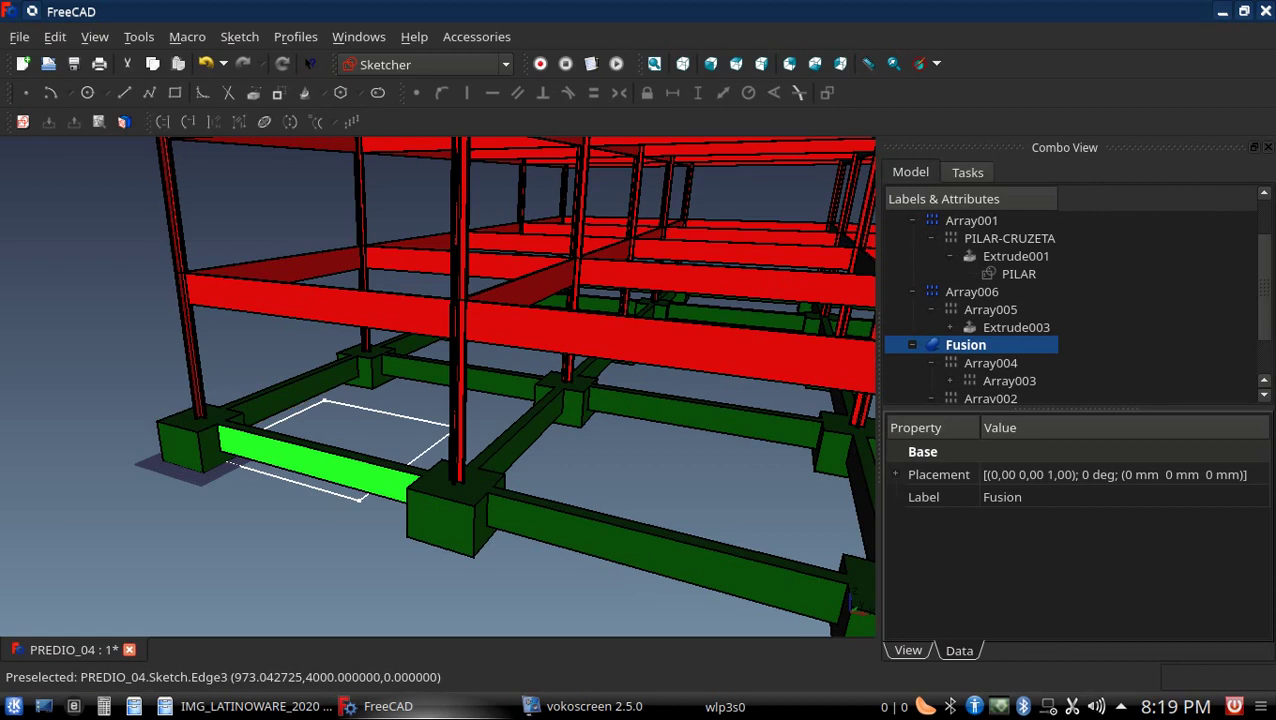
key("space")
key("space")
mouse_move(407, 390)
middle_mouse_down()
mouse_move(508, 367)
mouse_move(436, 425)
middle_mouse_up()
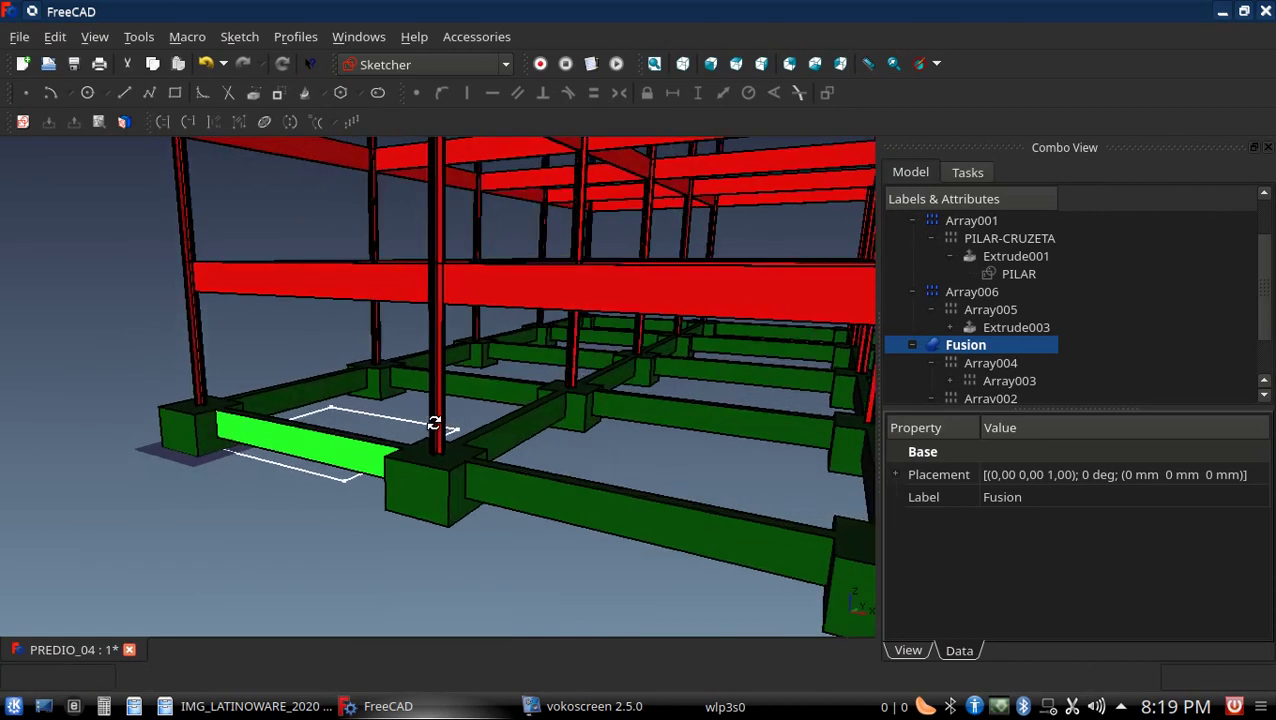
Orbit and zoom to view the whole multi-storey frame from underneath
scroll(220, 408, "up", 3)
scroll(220, 408, "up", 3)
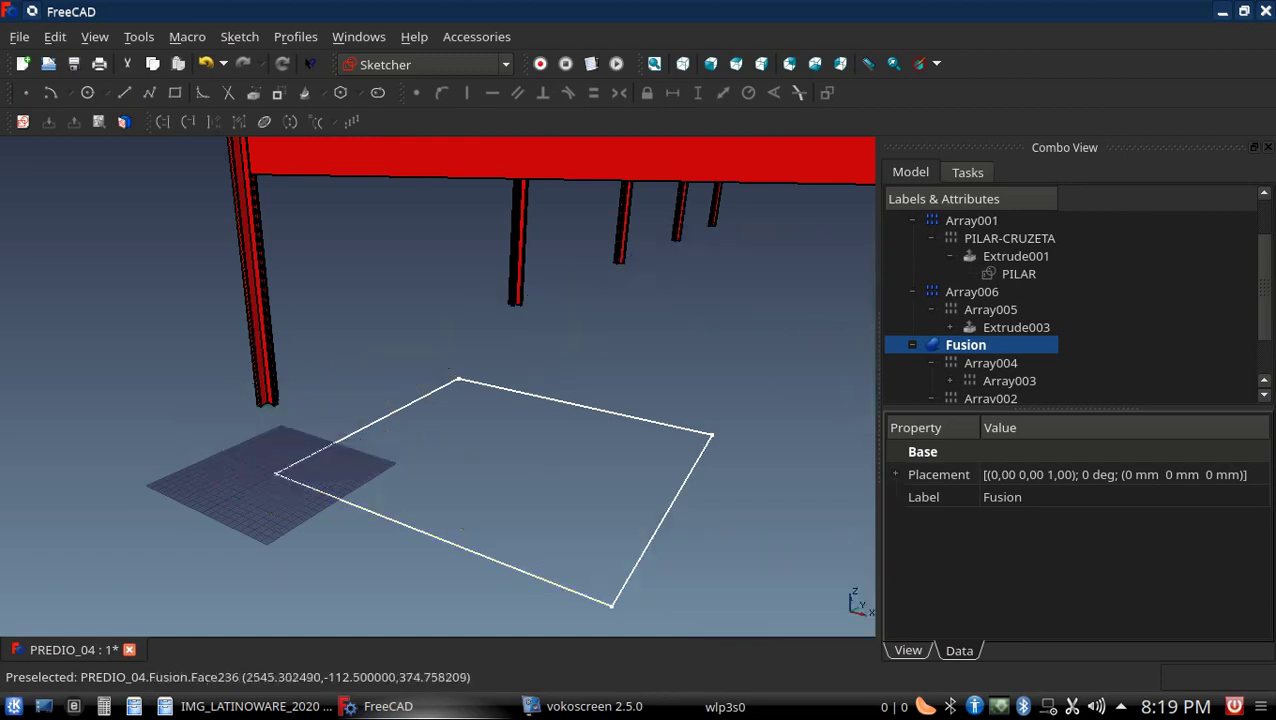
mouse_move(470, 495)
middle_mouse_down()
mouse_move(490, 464)
mouse_move(481, 470)
middle_mouse_up()
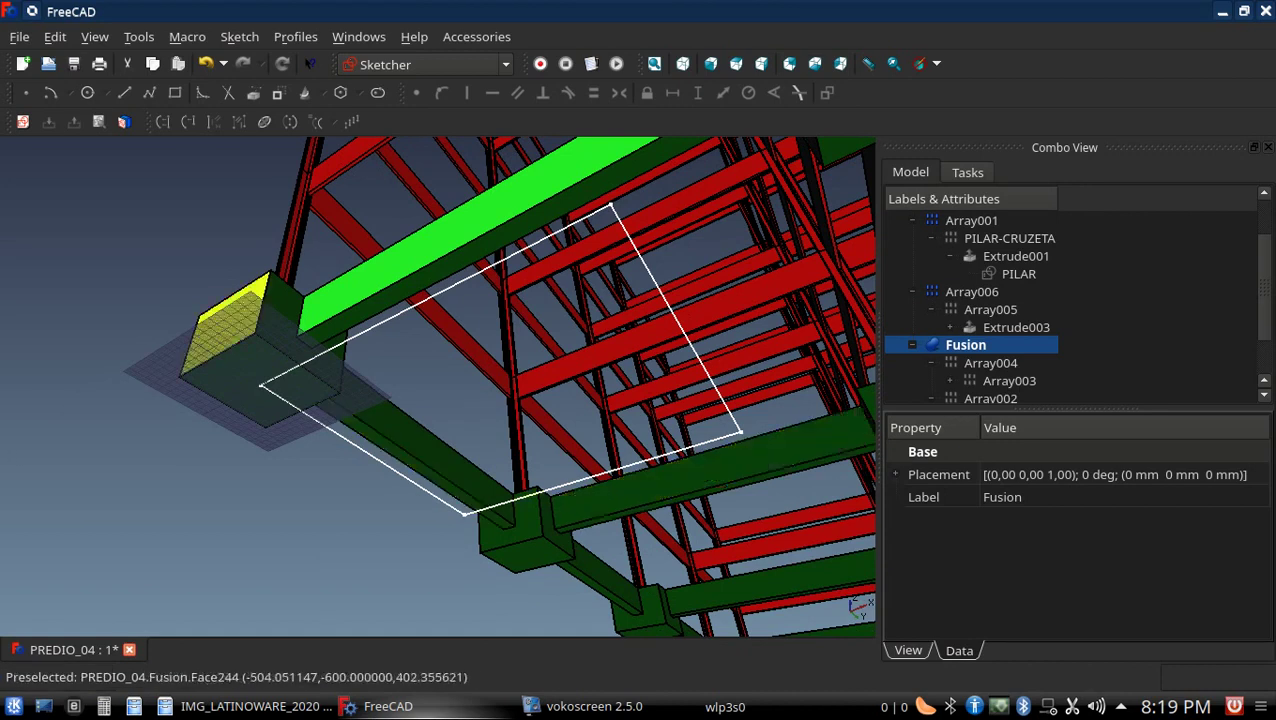
scroll(240, 320, "up", 2)
scroll(240, 320, "up", 2)
scroll(240, 320, "up", 2)
scroll(120, 360, "down", 2)
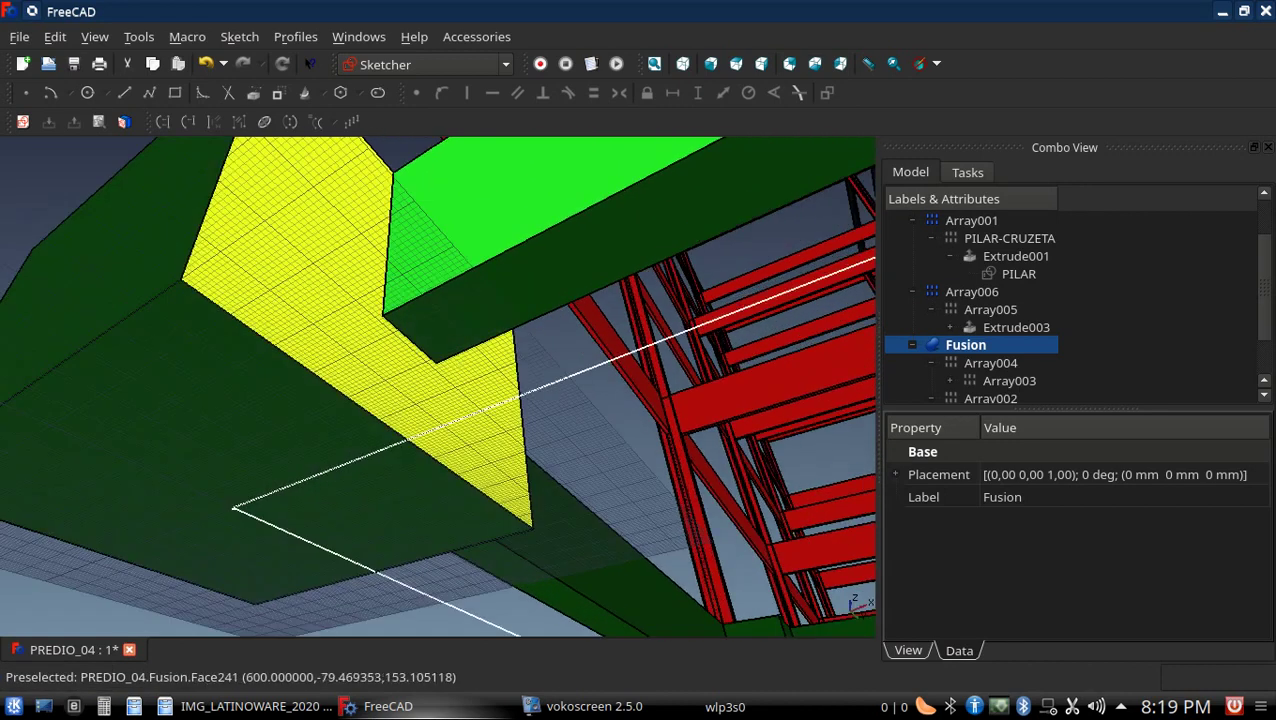
scroll(120, 360, "down", 2)
scroll(120, 360, "down", 3)
scroll(120, 360, "down", 2)
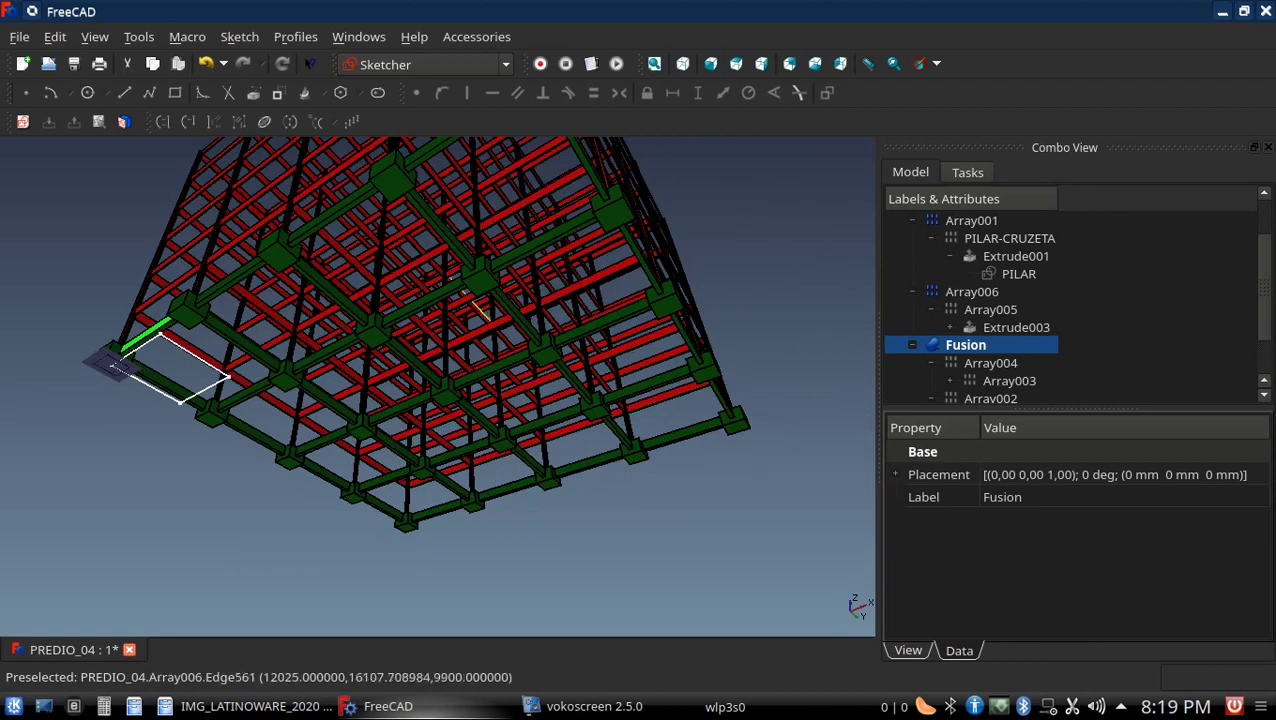
left_click(481, 284)
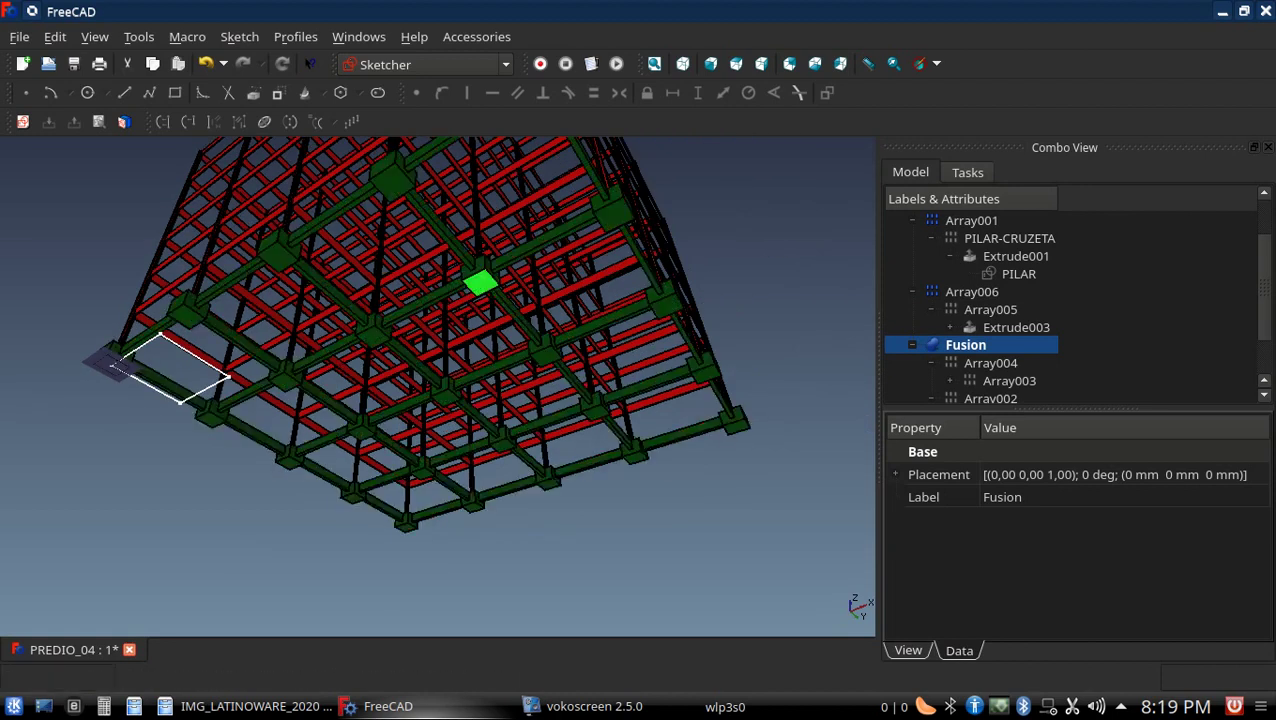
key("alt+f")
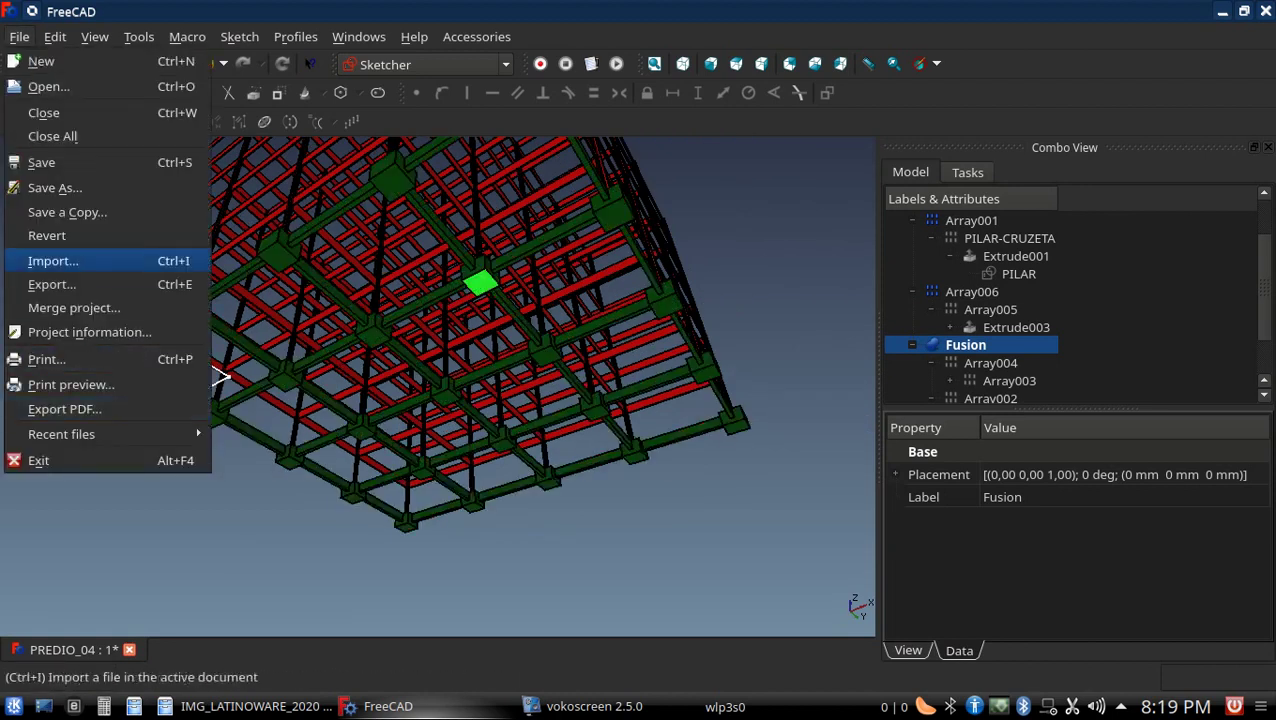
key("Return")
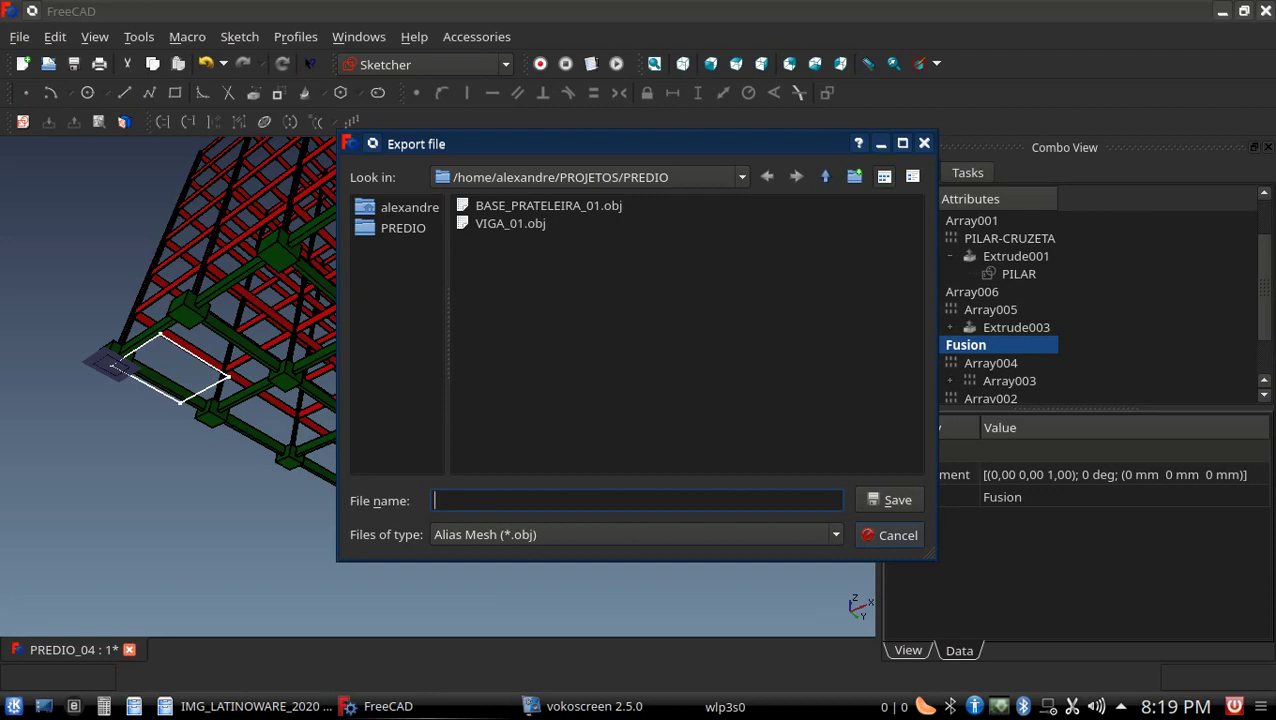
left_click(889, 535)
Orbit the fused frame to view it from above
scroll(70, 370, "up", 3)
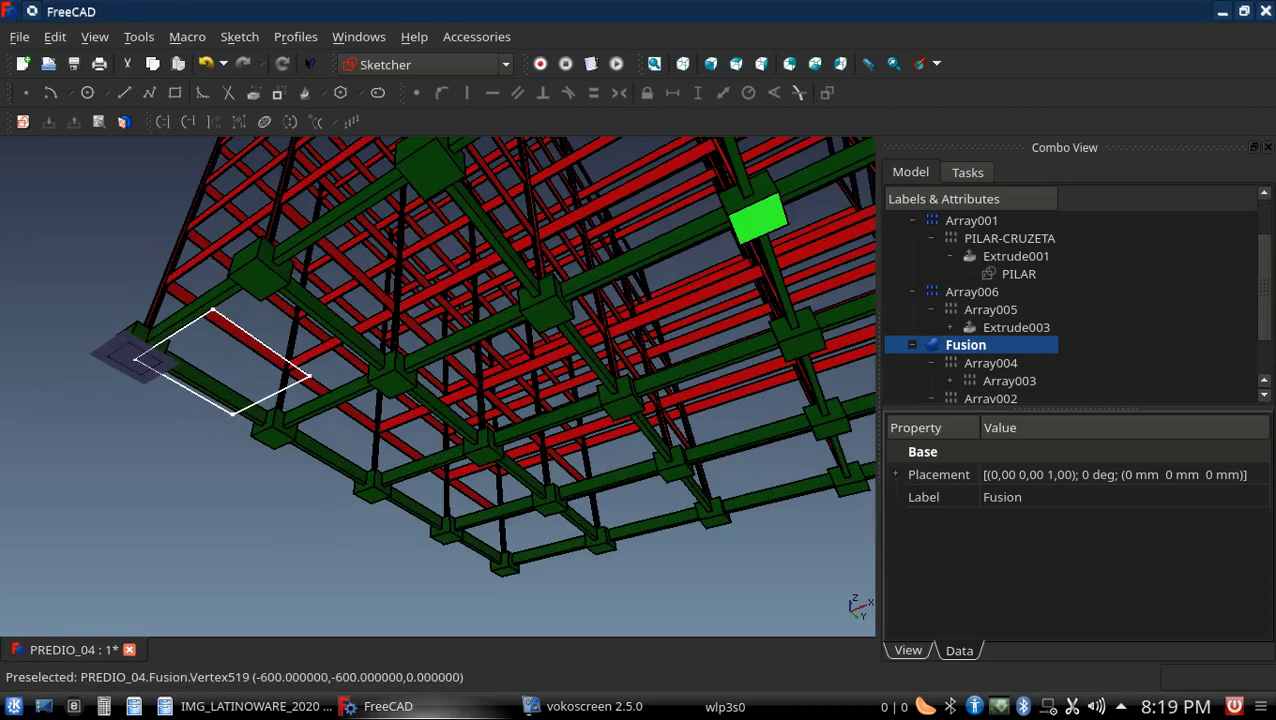
scroll(520, 476, "up", 3)
scroll(520, 476, "up", 2)
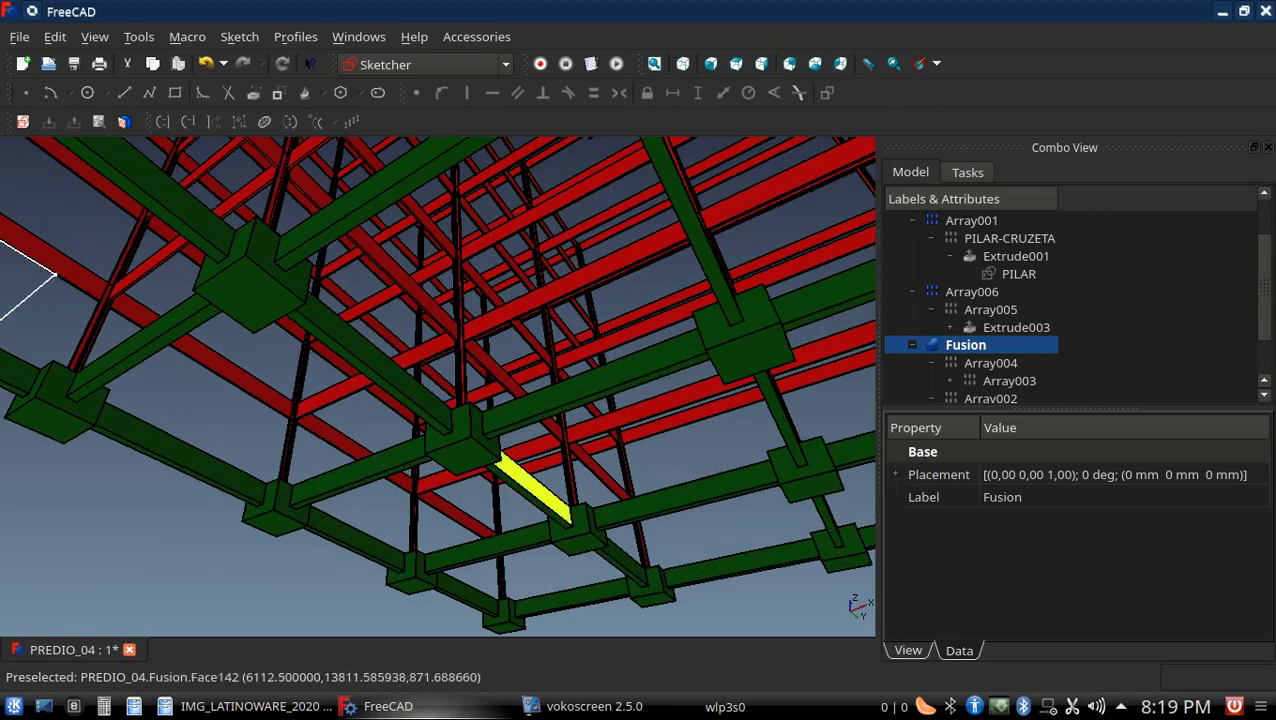
middle_click_drag(567, 345, 567, 196)
scroll(567, 190, "down", 2)
scroll(567, 182, "down", 2)
scroll(567, 182, "down", 1)
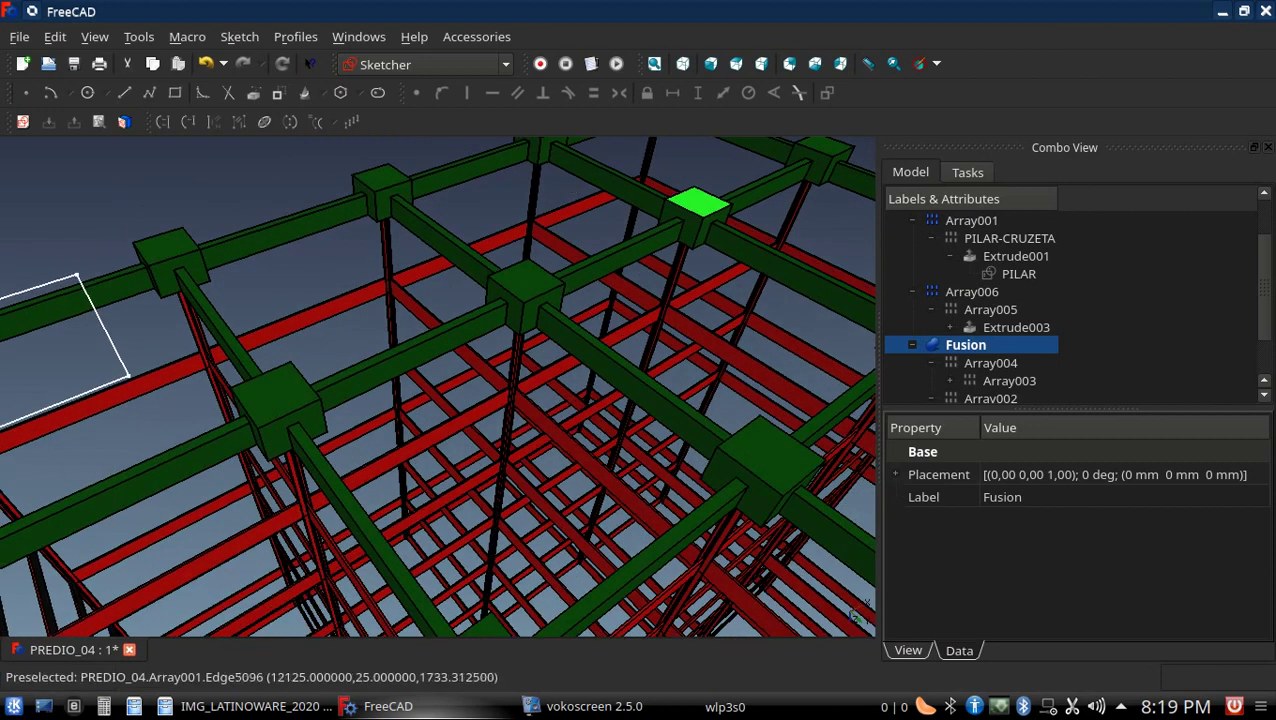
scroll(567, 182, "down", 3)
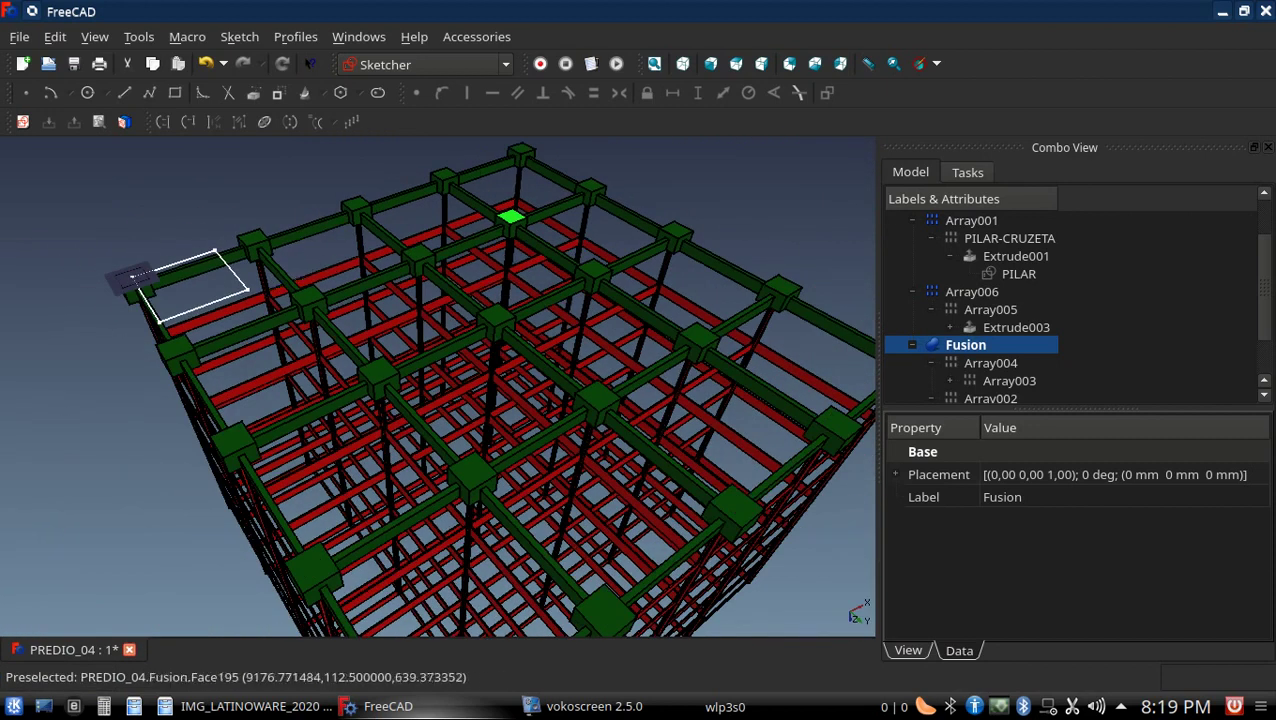
Zoom in on a corner footing where the green ground beams join it
scroll(90, 285, "up", 1)
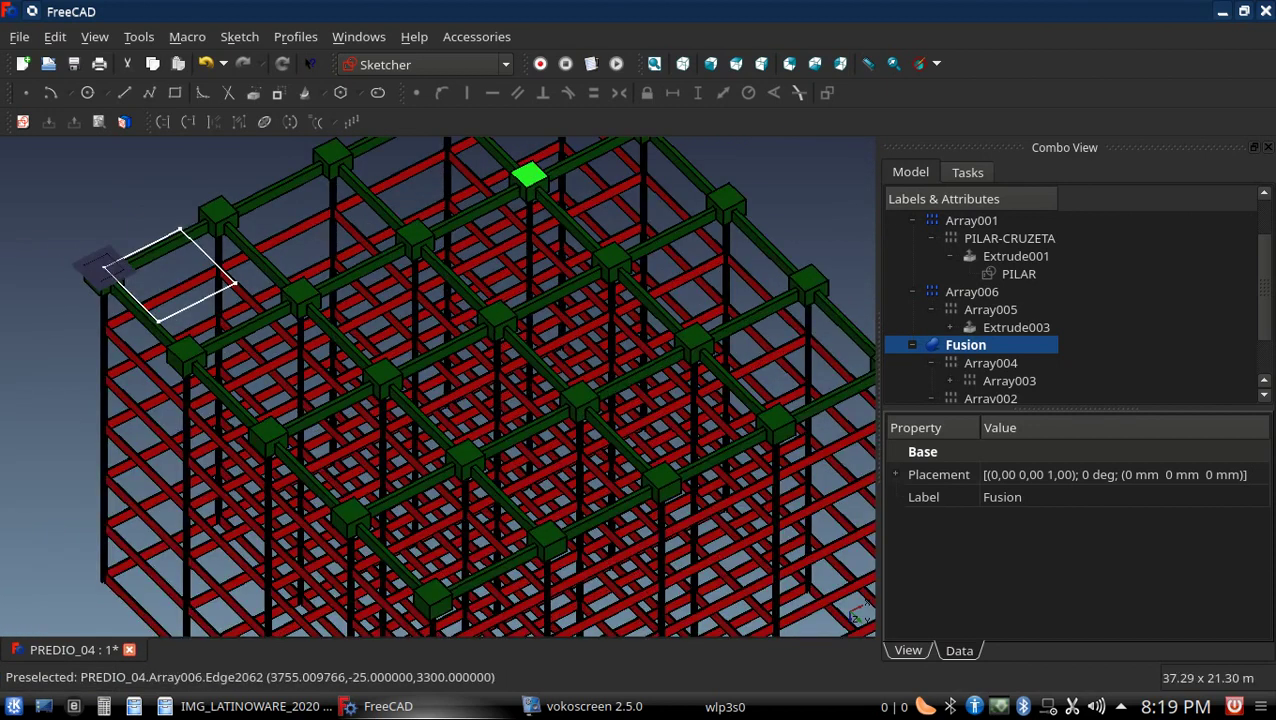
scroll(90, 285, "up", 3)
scroll(205, 242, "up", 2)
scroll(205, 242, "up", 2)
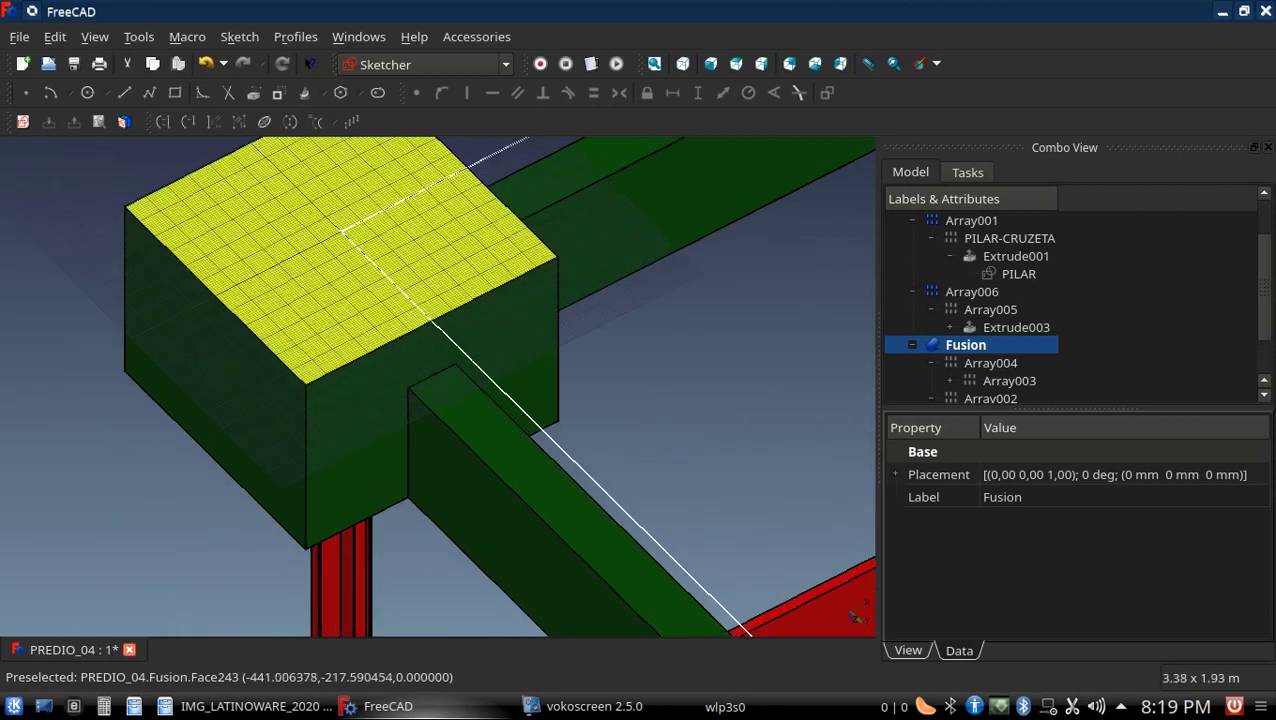
scroll(205, 242, "up", 1)
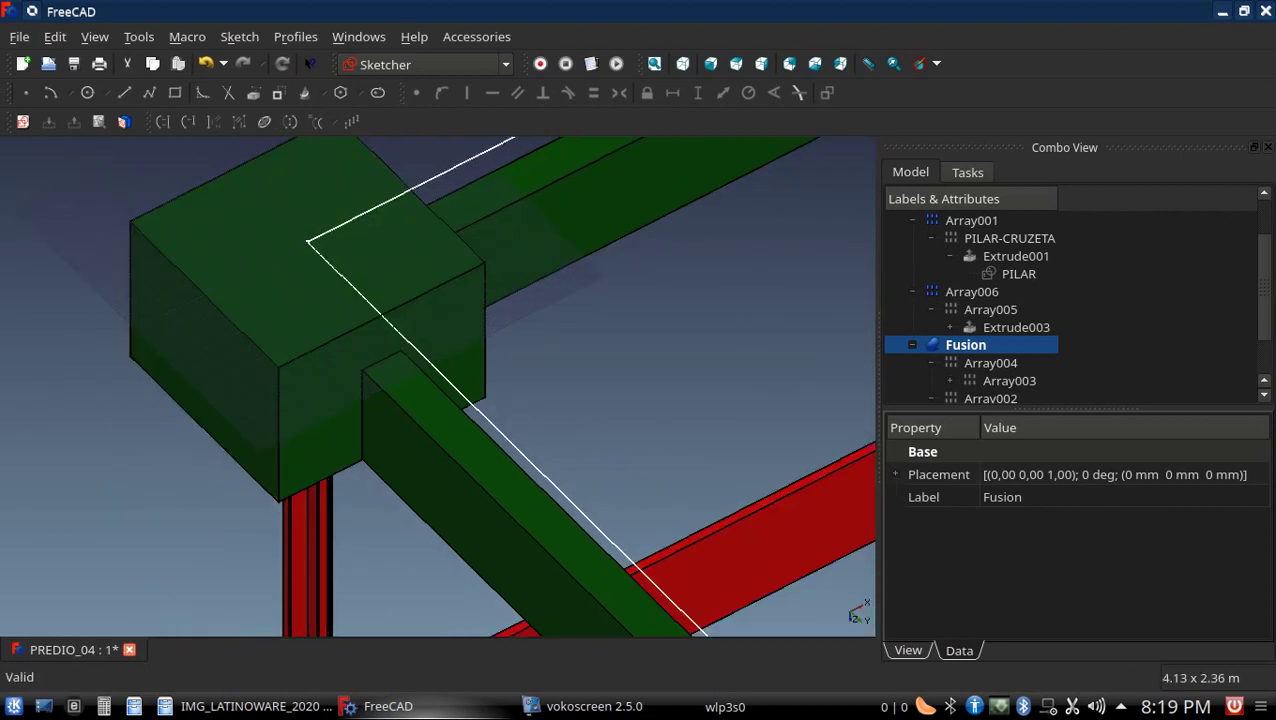
scroll(1000, 300, "down", 1)
scroll(1000, 300, "up", 1)
scroll(1000, 300, "down", 1)
scroll(1000, 300, "up", 1)
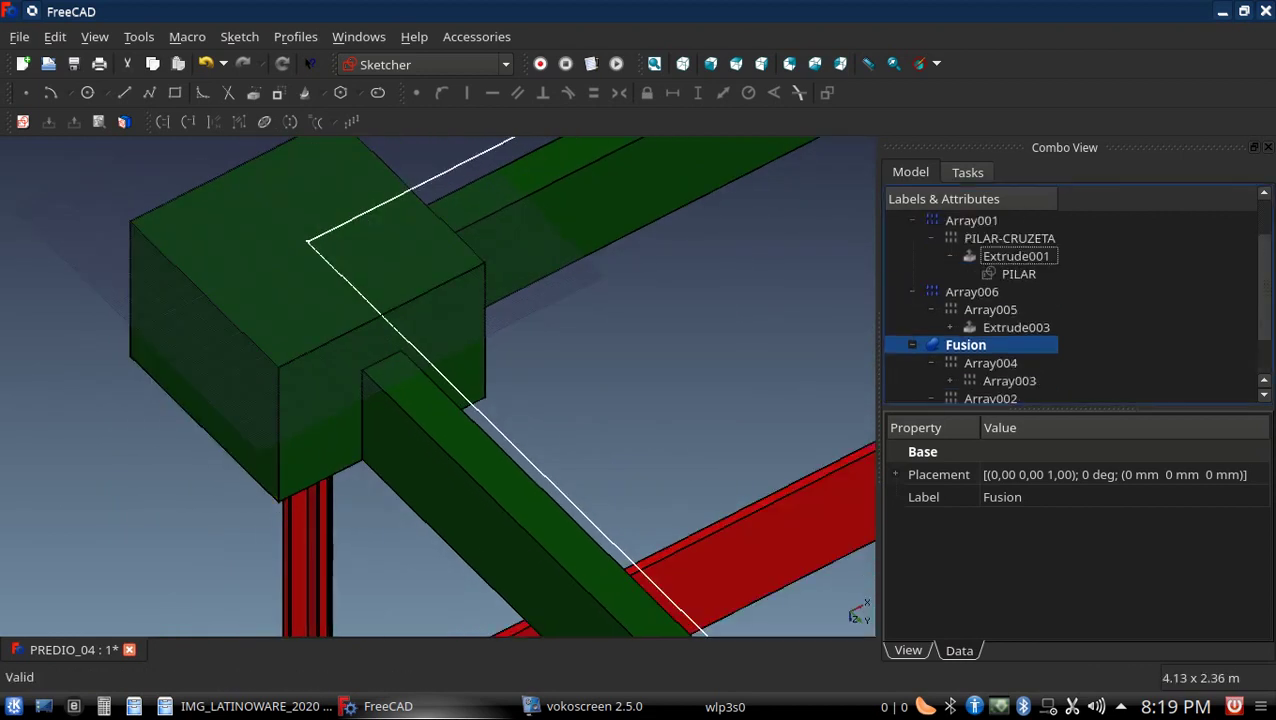
scroll(1000, 300, "down", 1)
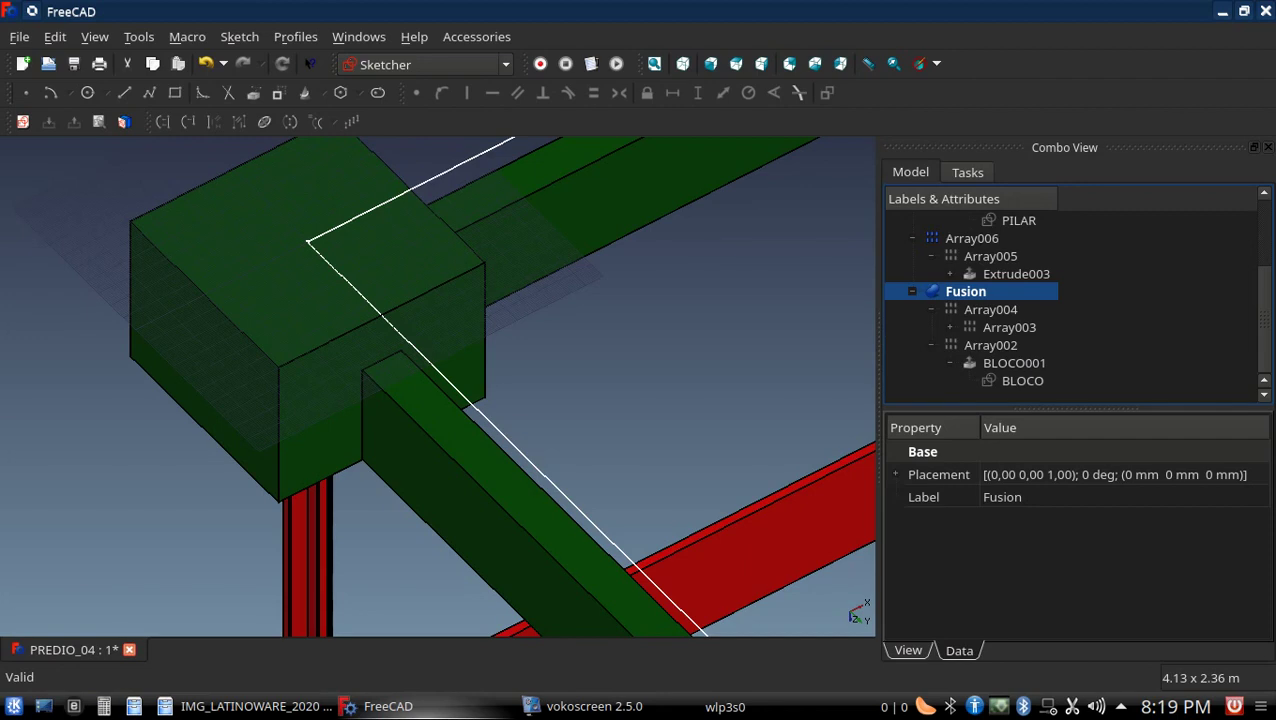
Open the BLOCO footing sketch for editing and switch the draw style to Wireframe
double_click(1022, 381)
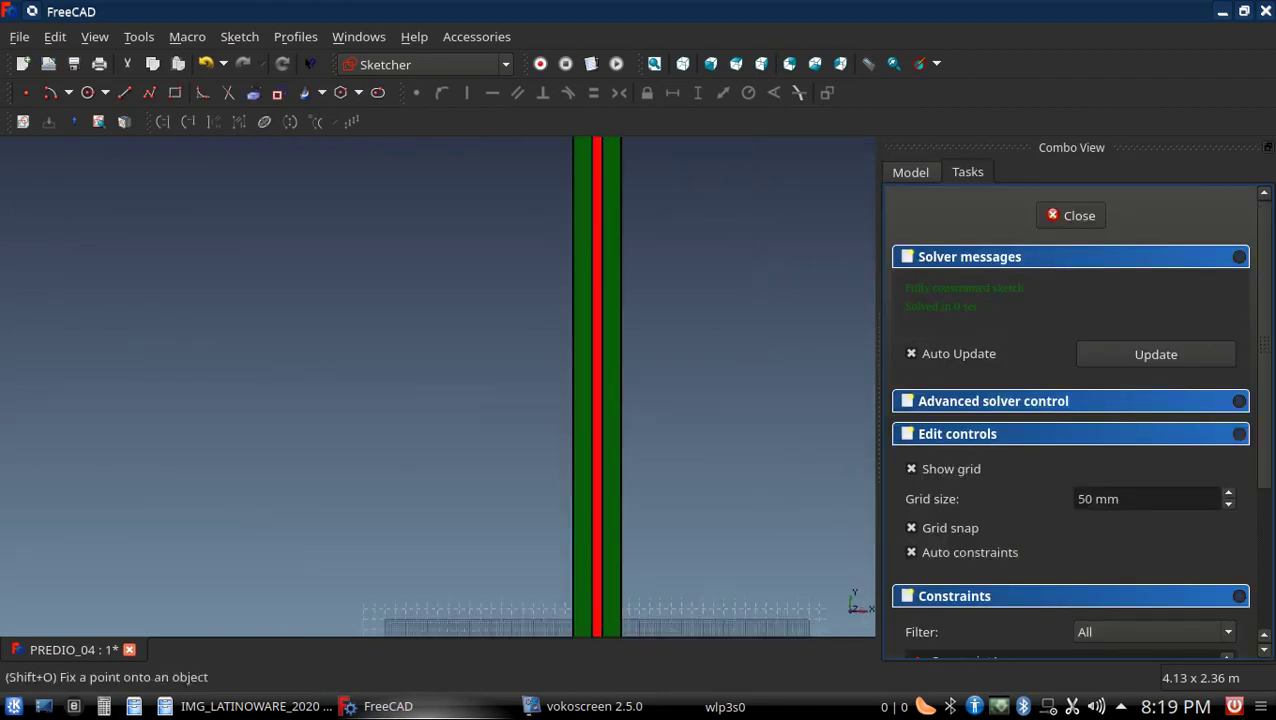
scroll(392, 430, "up", 2)
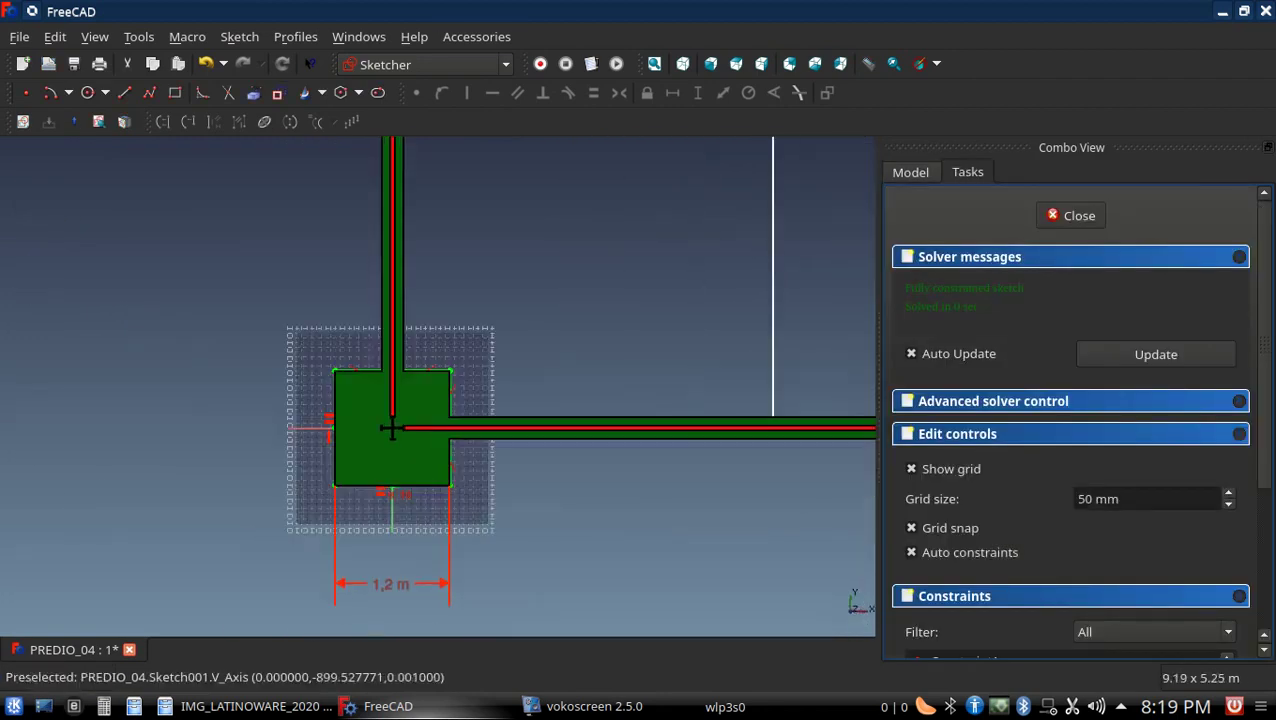
scroll(370, 620, "up", 1)
left_click(937, 63)
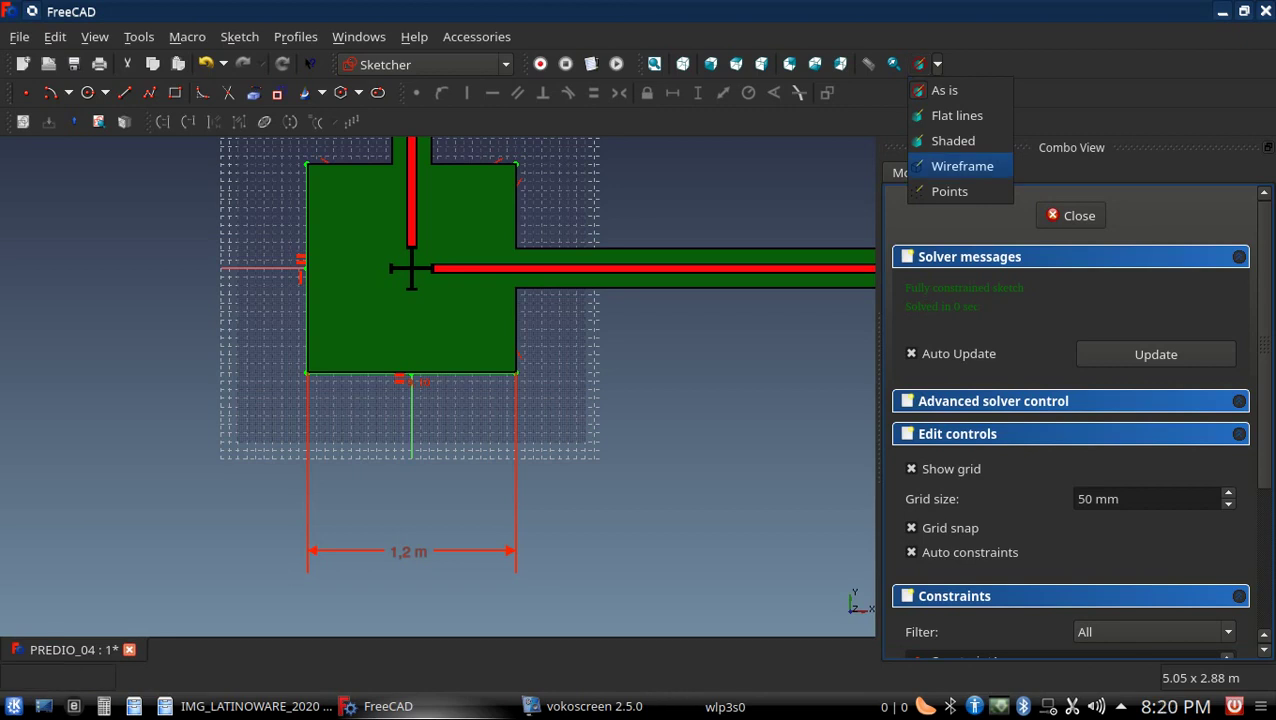
left_click(962, 166)
scroll(400, 250, "up", 3)
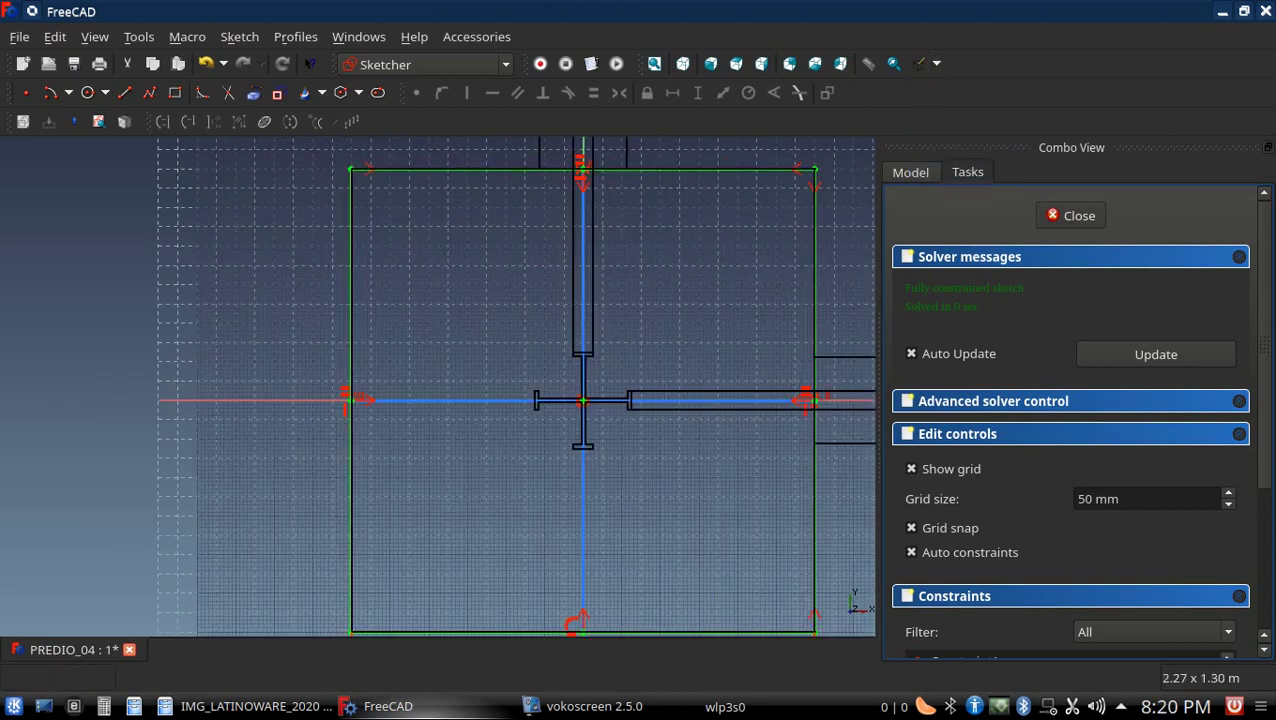
Box-select the footing sketch lines, then drag the 1.2 m dimension closer to the square
mouse_move(407, 92)
left_mouse_down()
mouse_move(413, 281)
mouse_move(414, 201)
left_mouse_up()
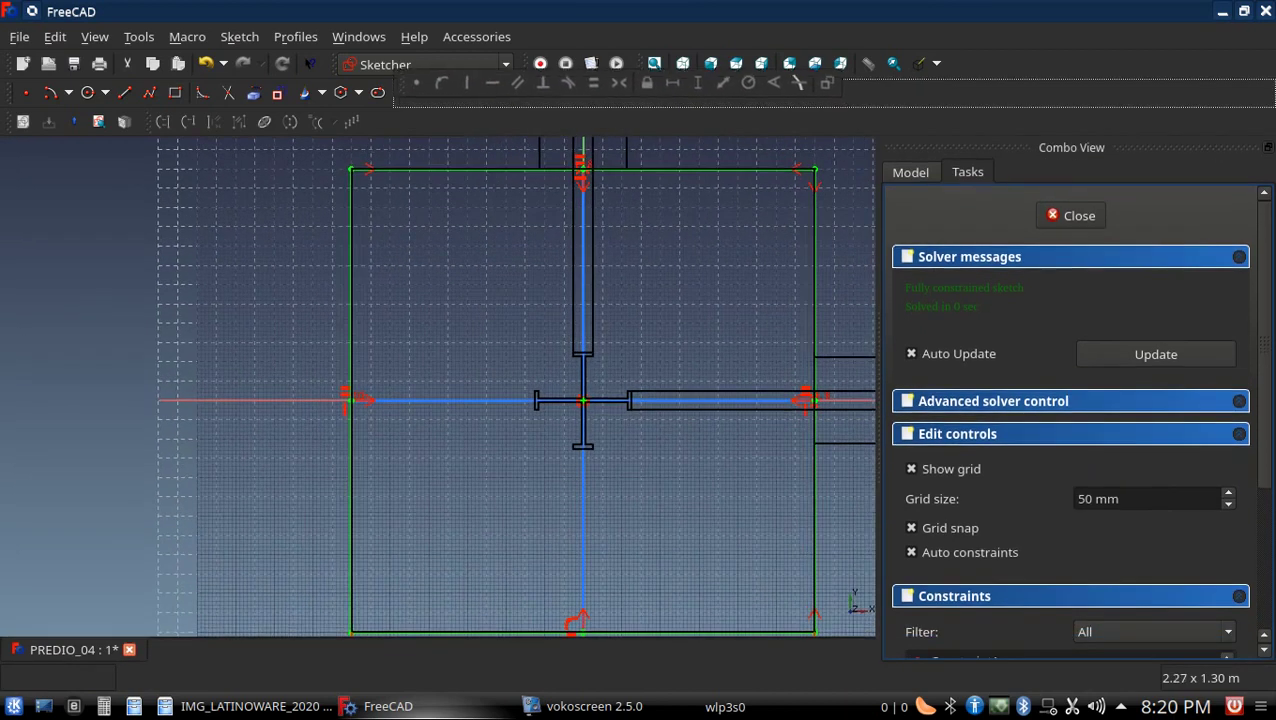
scroll(330, 273, "down", 3)
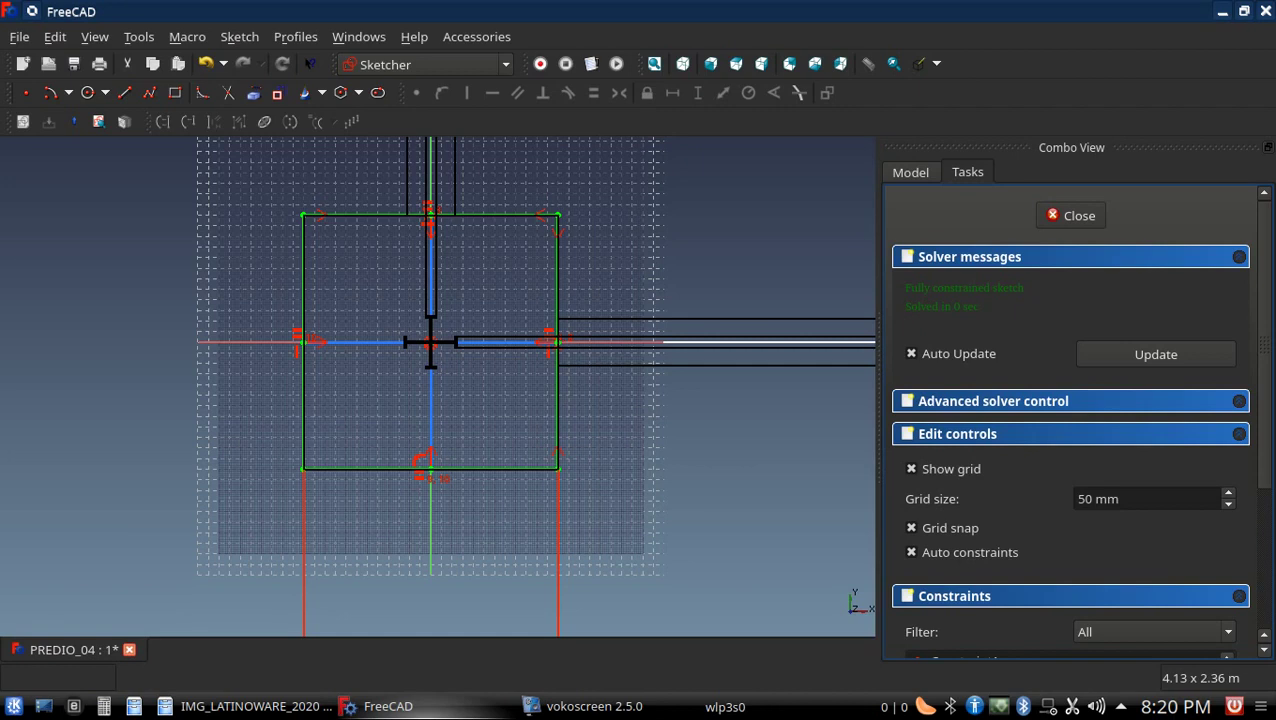
left_click_drag(249, 163, 638, 522)
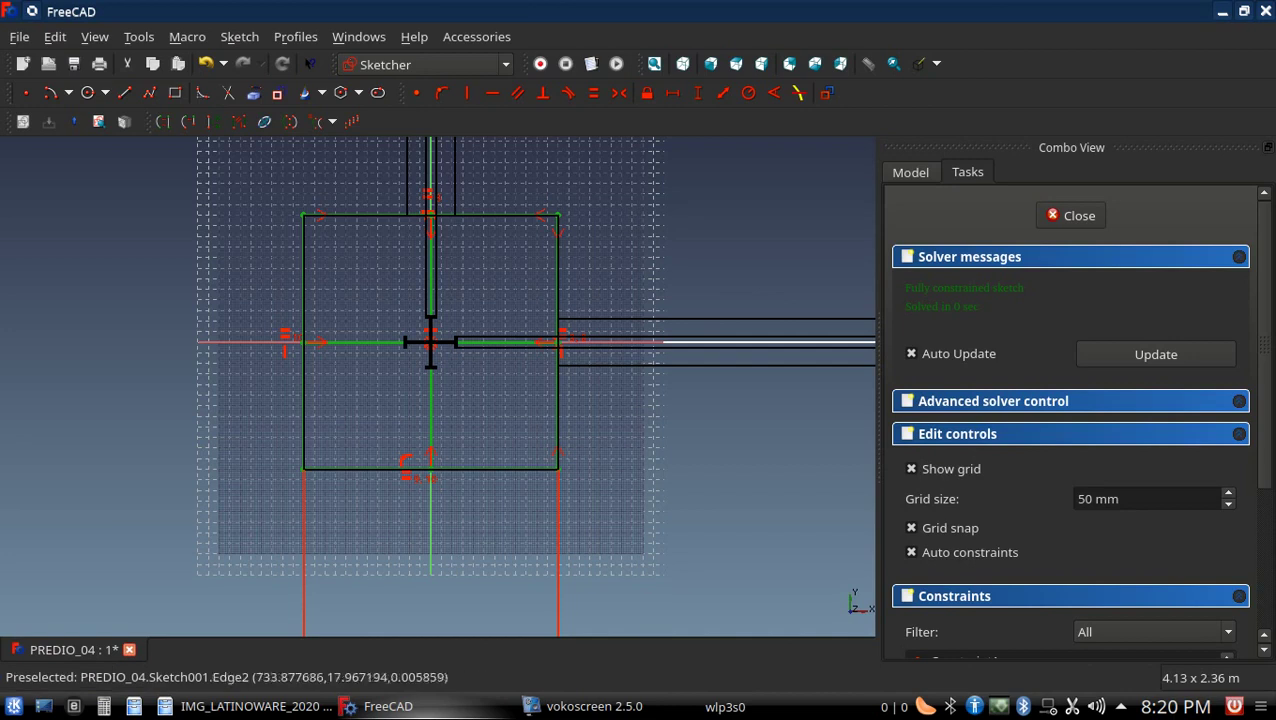
key("Escape")
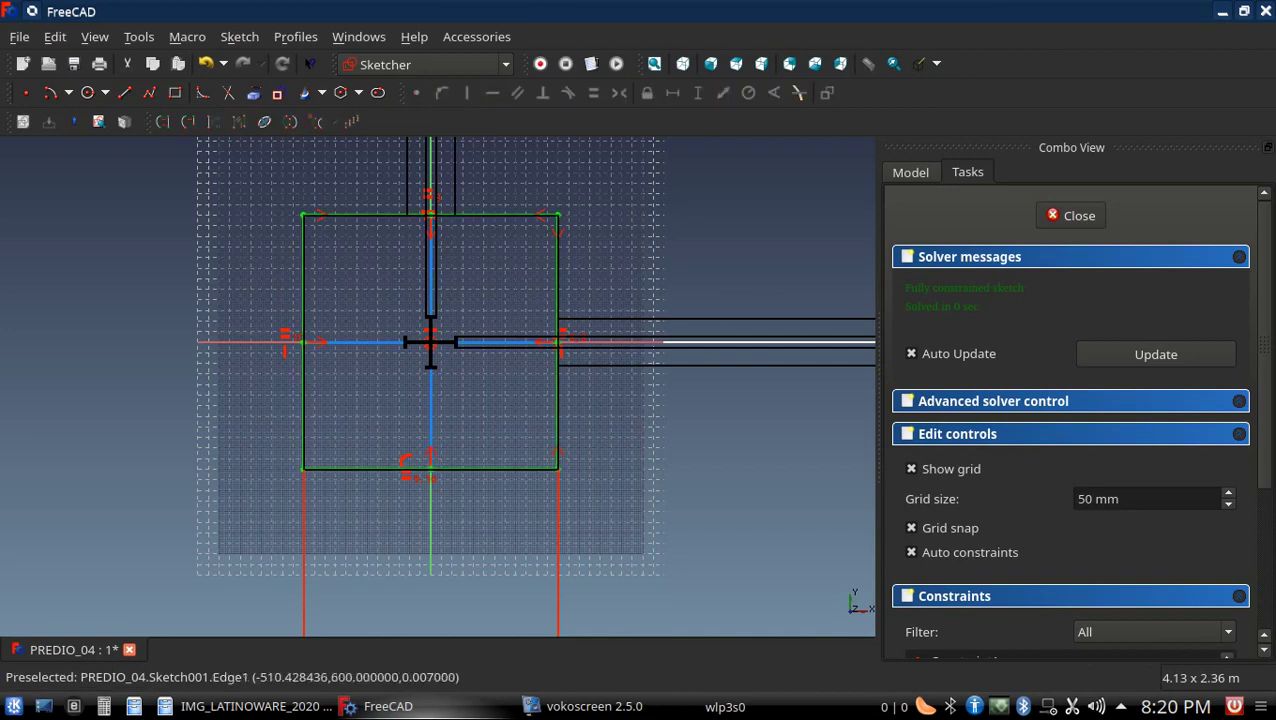
left_click_drag(226, 170, 666, 550)
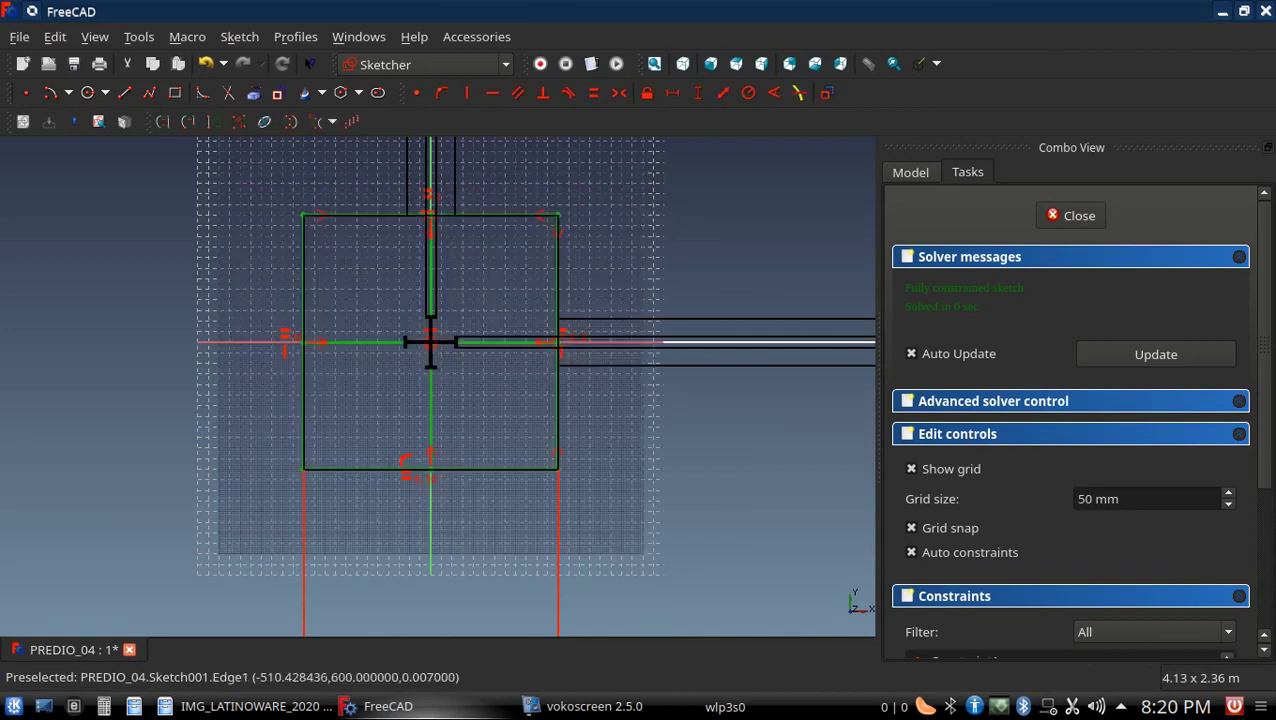
scroll(371, 197, "down", 3)
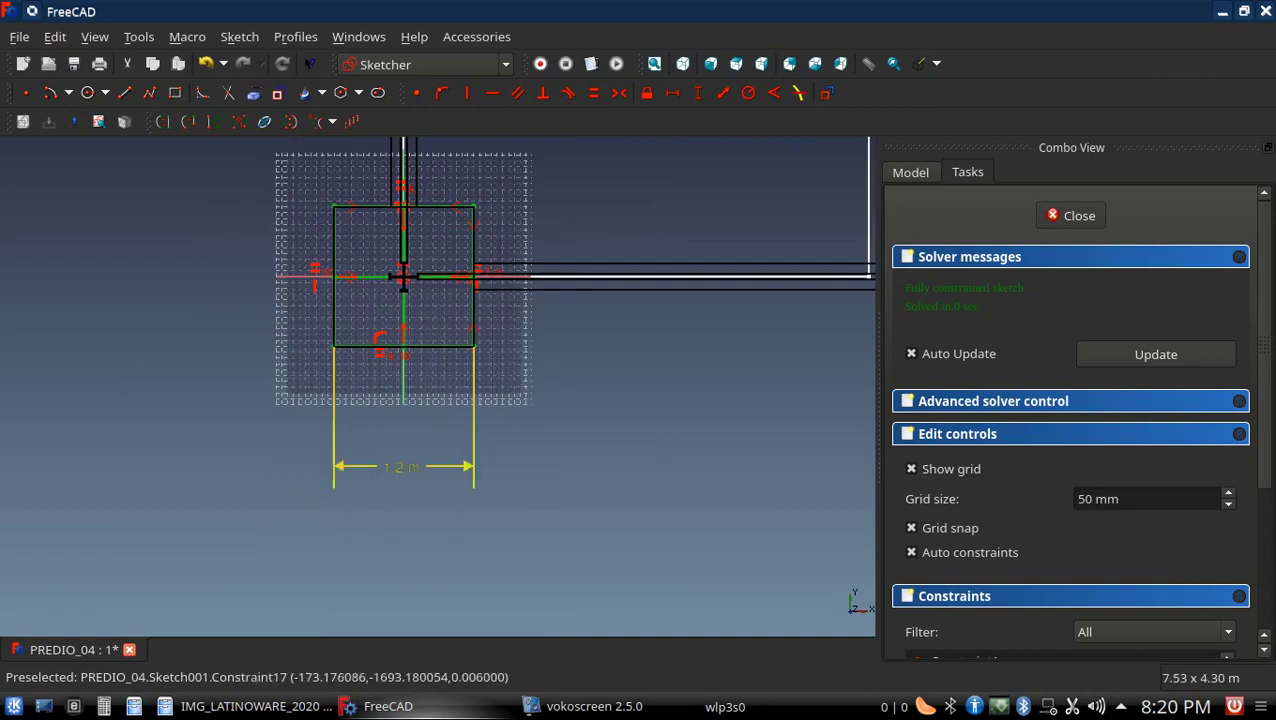
key("Escape")
scroll(373, 404, "up", 1)
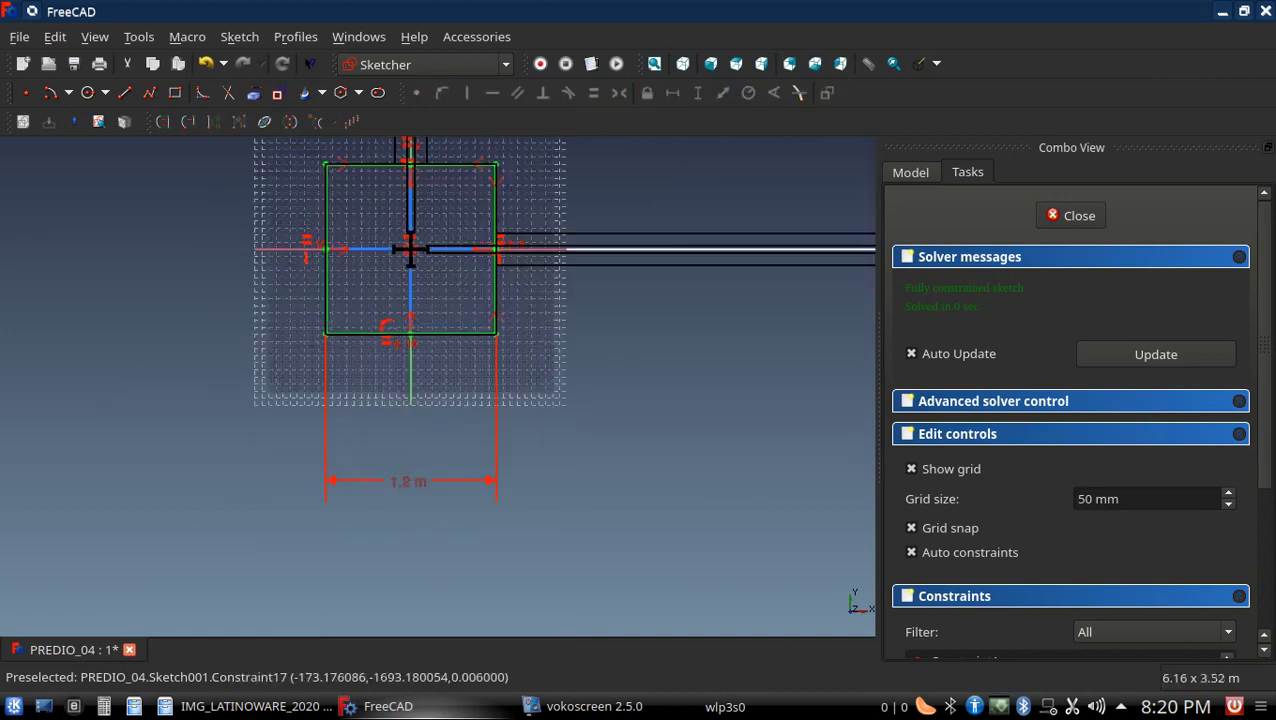
scroll(347, 141, "up", 1)
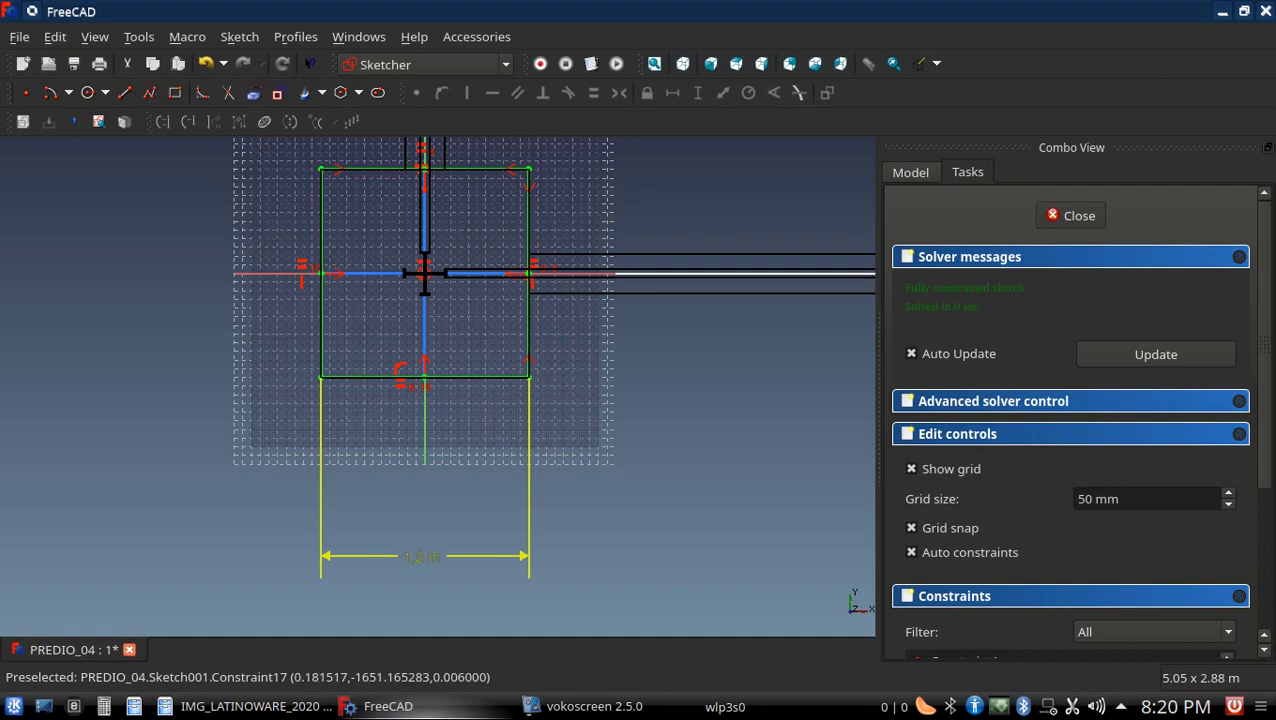
mouse_move(422, 556)
left_mouse_down()
mouse_move(428, 486)
mouse_move(430, 500)
left_mouse_up()
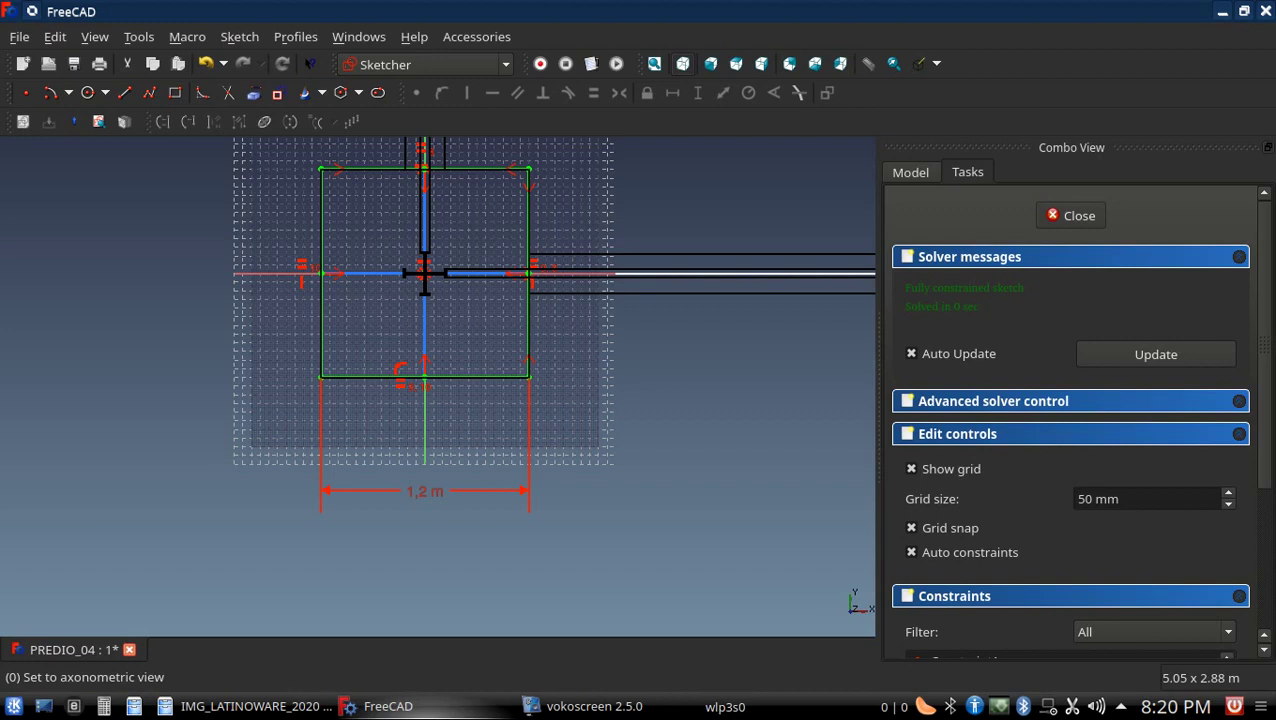
Switch to the axonometric view and restore the normal shaded draw style
left_click(683, 64)
scroll(560, 350, "down", 1)
scroll(560, 350, "down", 2)
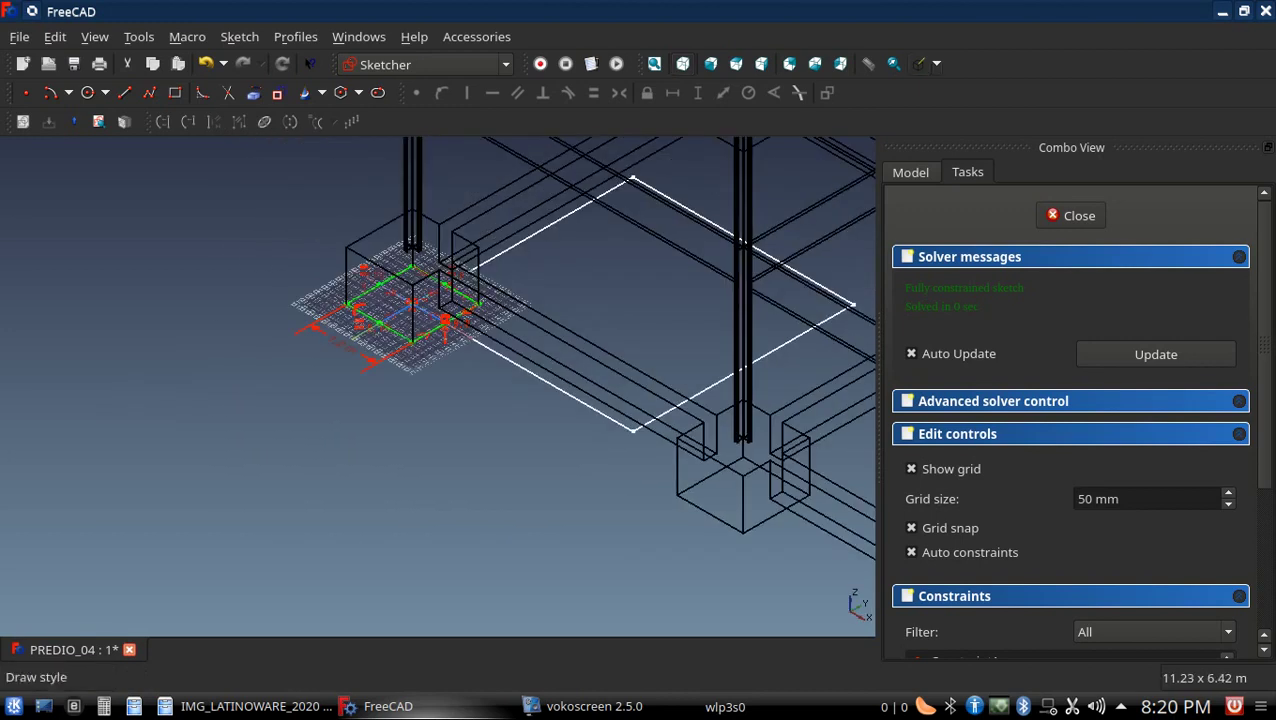
left_click(937, 64)
left_click(944, 90)
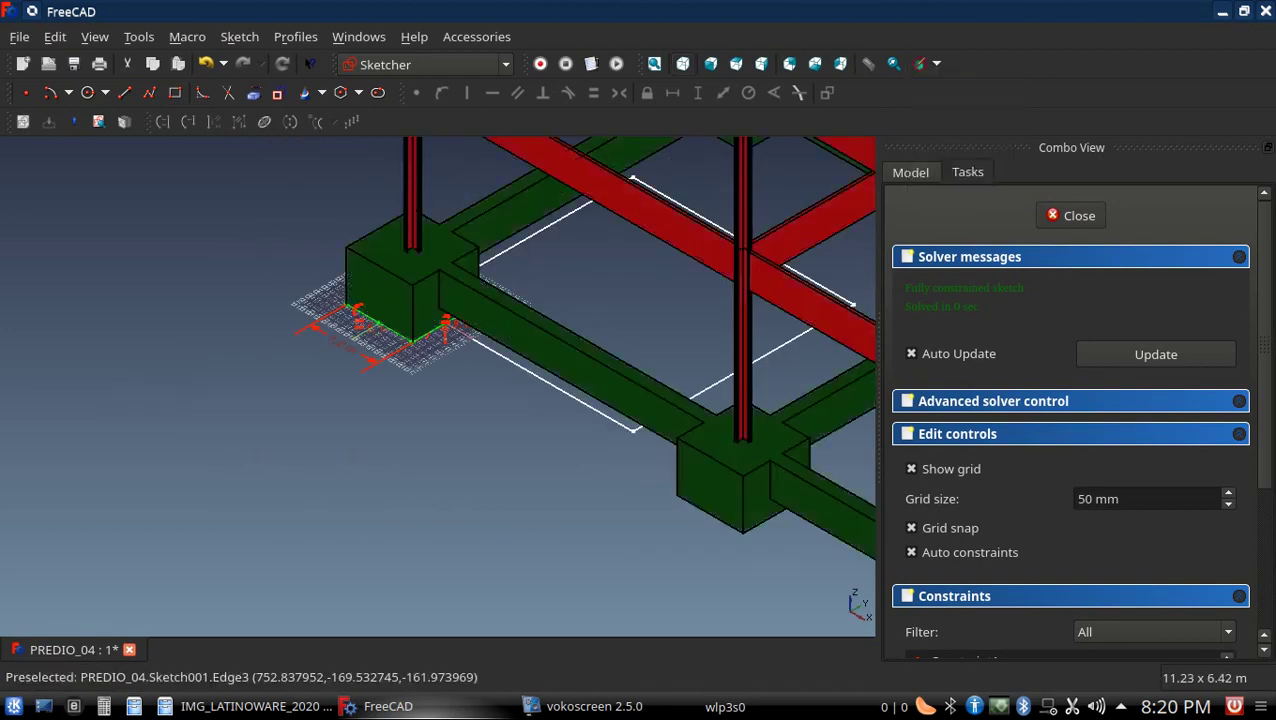
Zoom and orbit to a lower side-on view of the frame
scroll(305, 436, "down", 2)
scroll(315, 380, "up", 2)
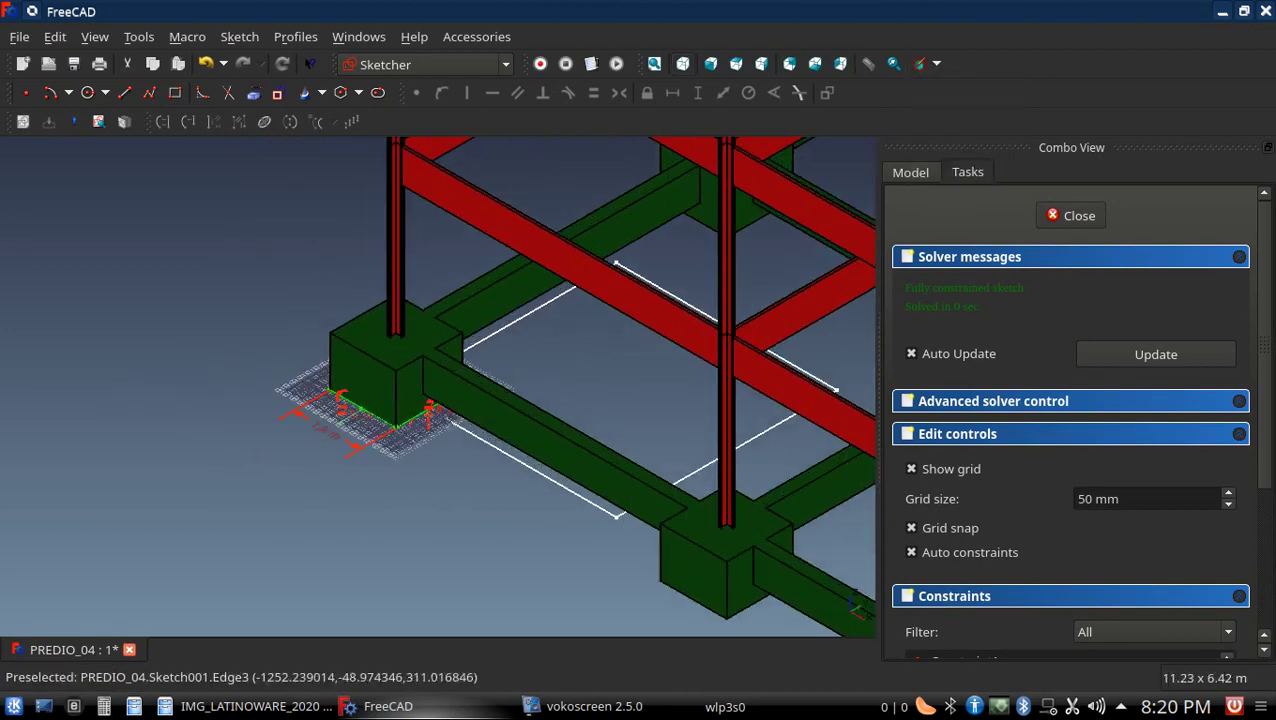
scroll(315, 380, "down", 3)
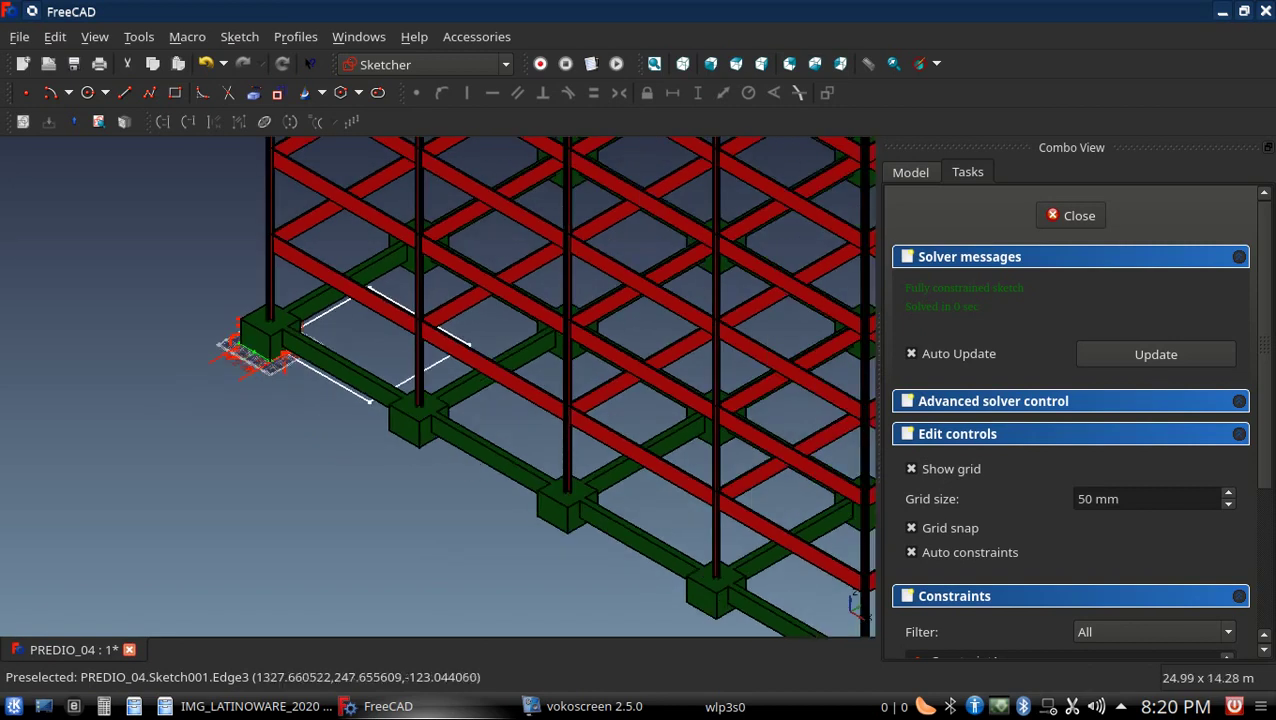
mouse_move(290, 305)
middle_mouse_down()
mouse_move(455, 420)
mouse_move(578, 387)
mouse_move(555, 396)
middle_mouse_up()
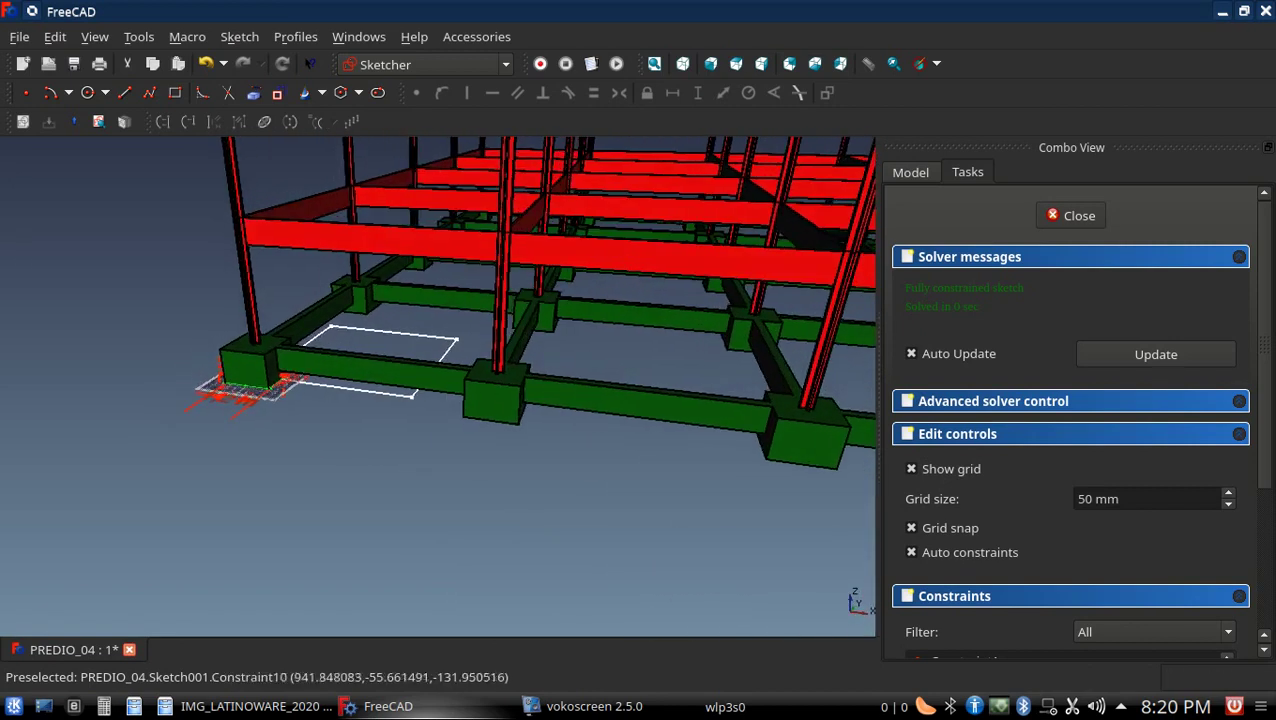
mouse_move(624, 364)
middle_mouse_down()
mouse_move(672, 293)
mouse_move(630, 398)
mouse_move(610, 399)
middle_mouse_up()
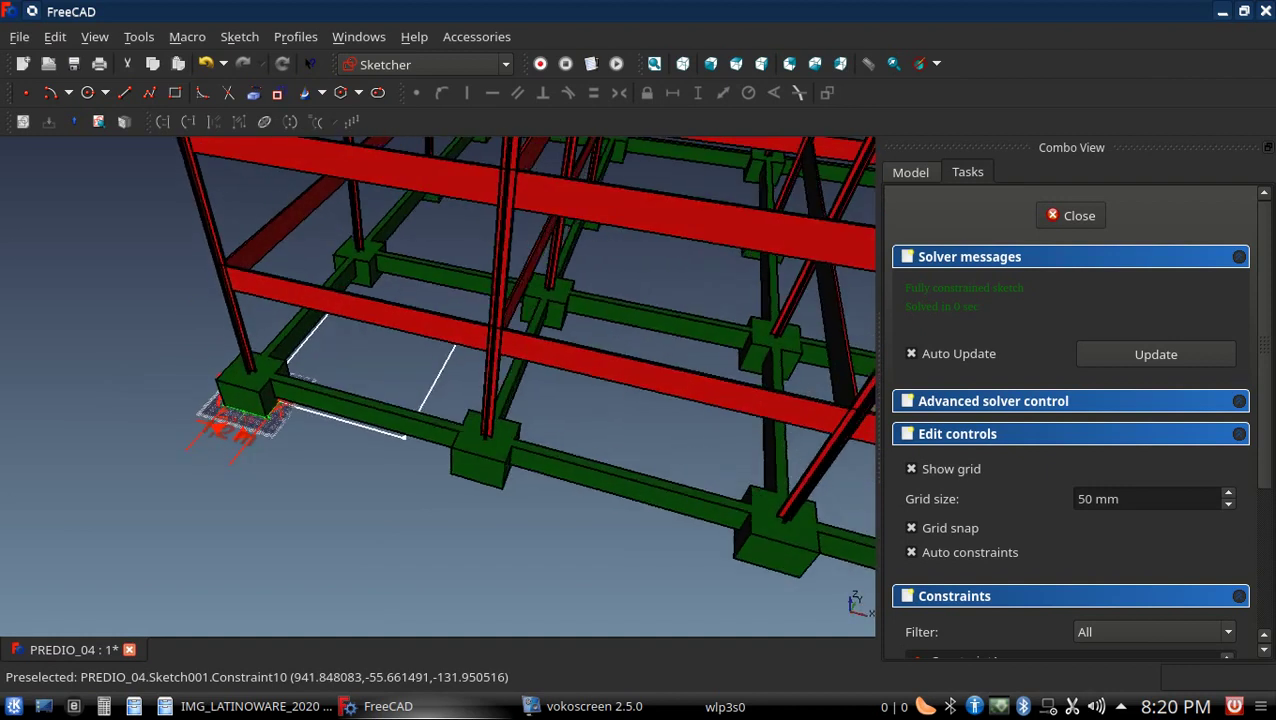
Change the footing dimension from 1,2 m to 1,6 m and zoom in to check it
double_click(228, 428)
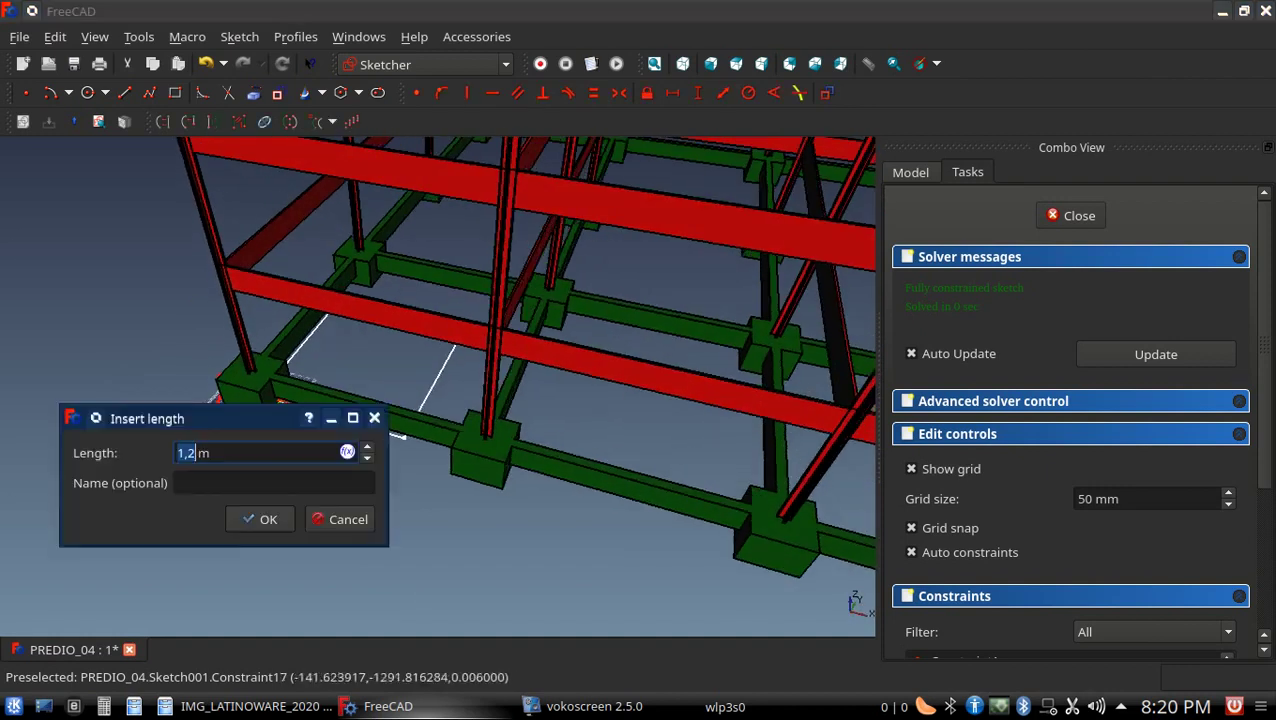
key("BackSpace")
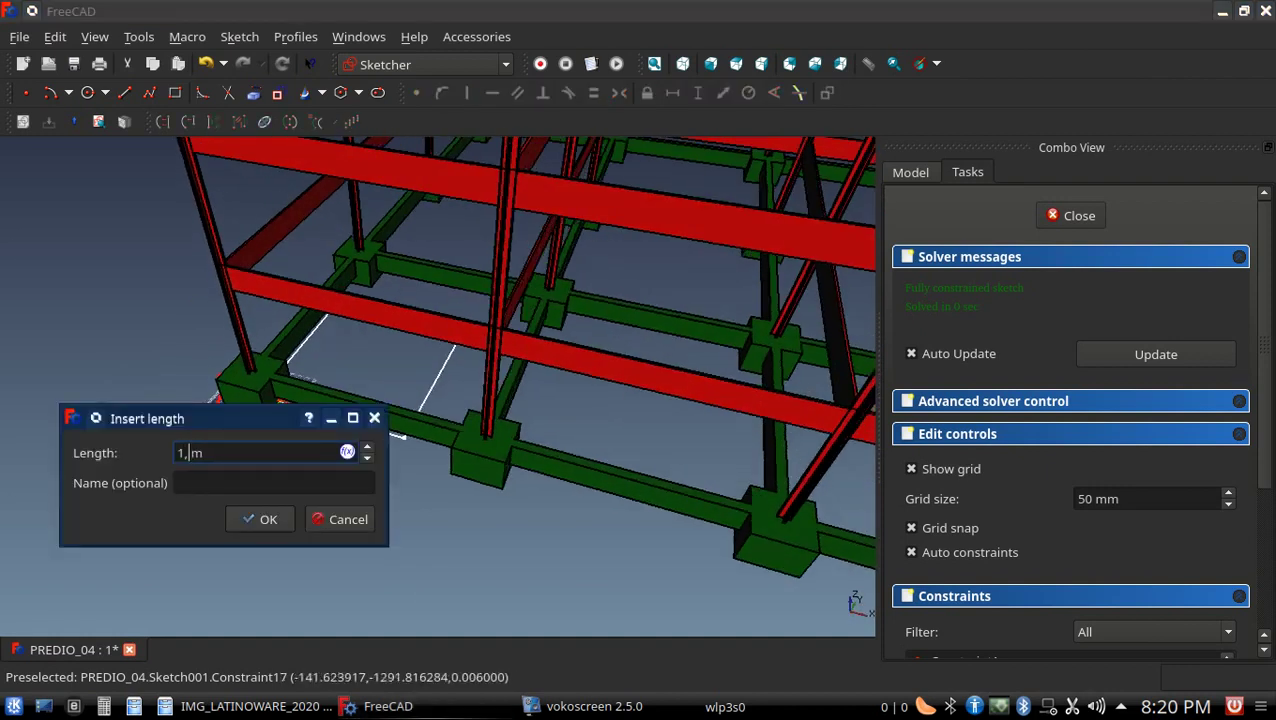
type("6")
key("Return")
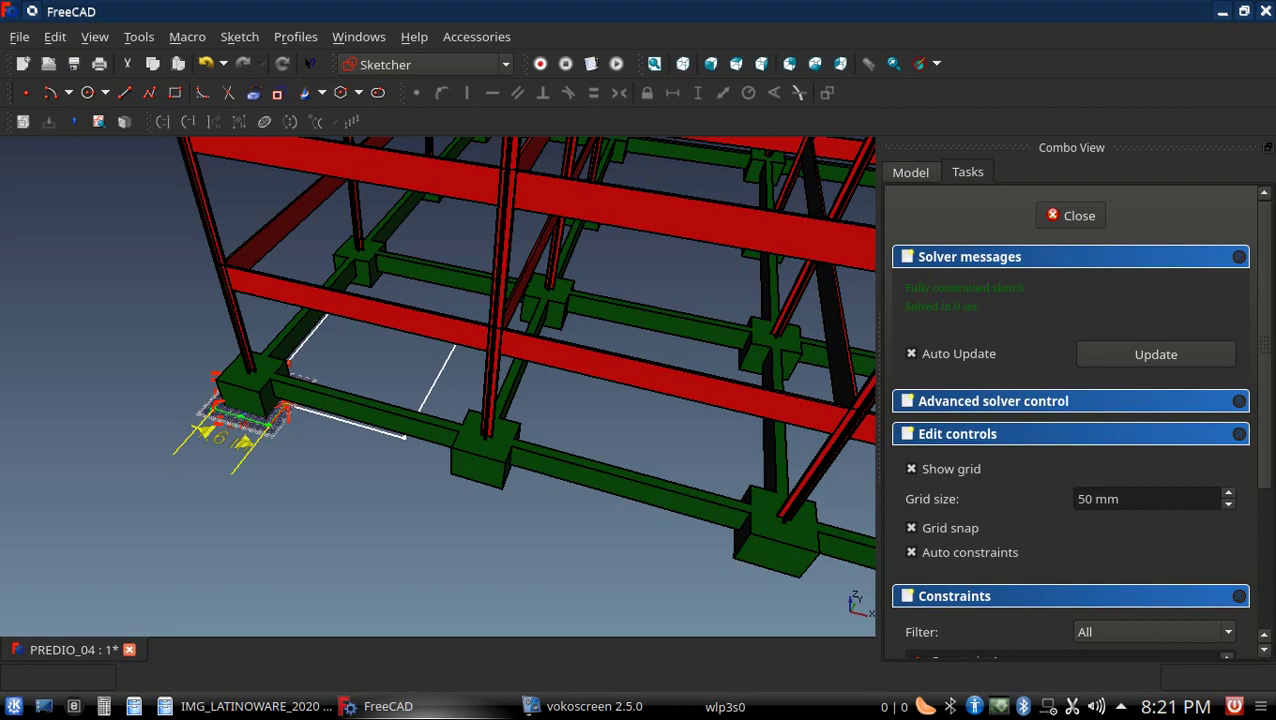
scroll(230, 420, "up", 1)
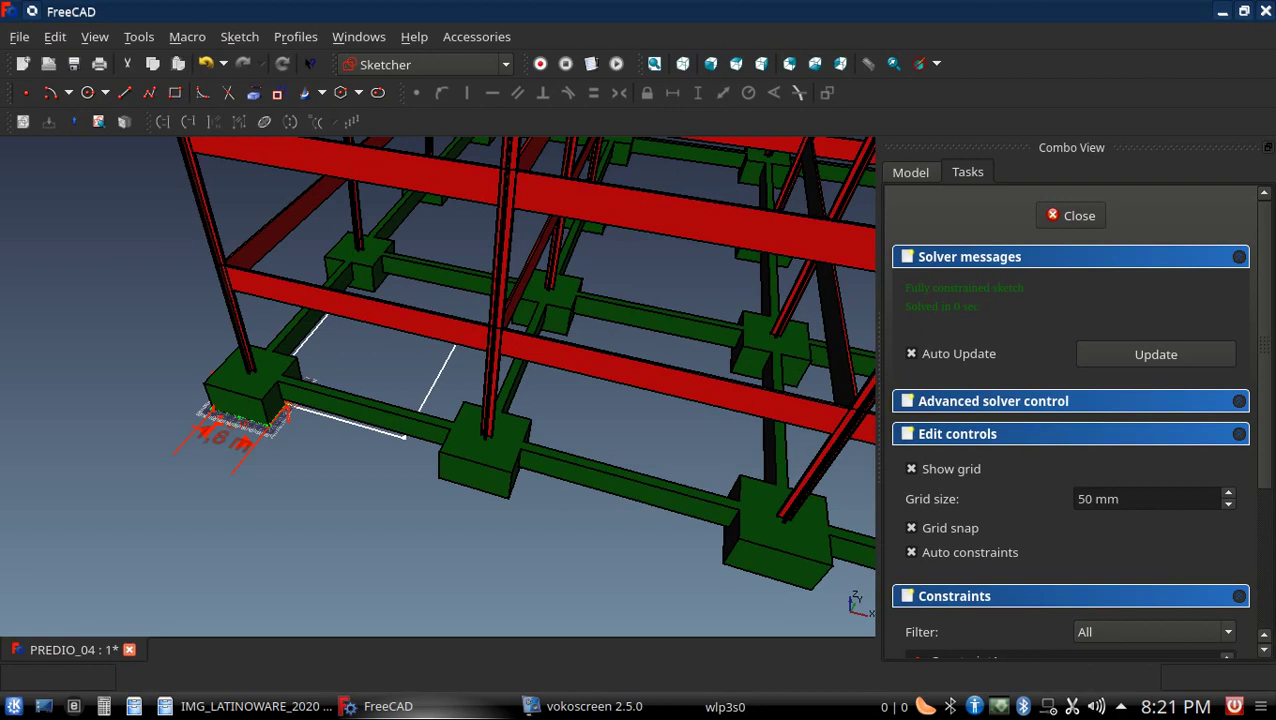
scroll(232, 425, "up", 3)
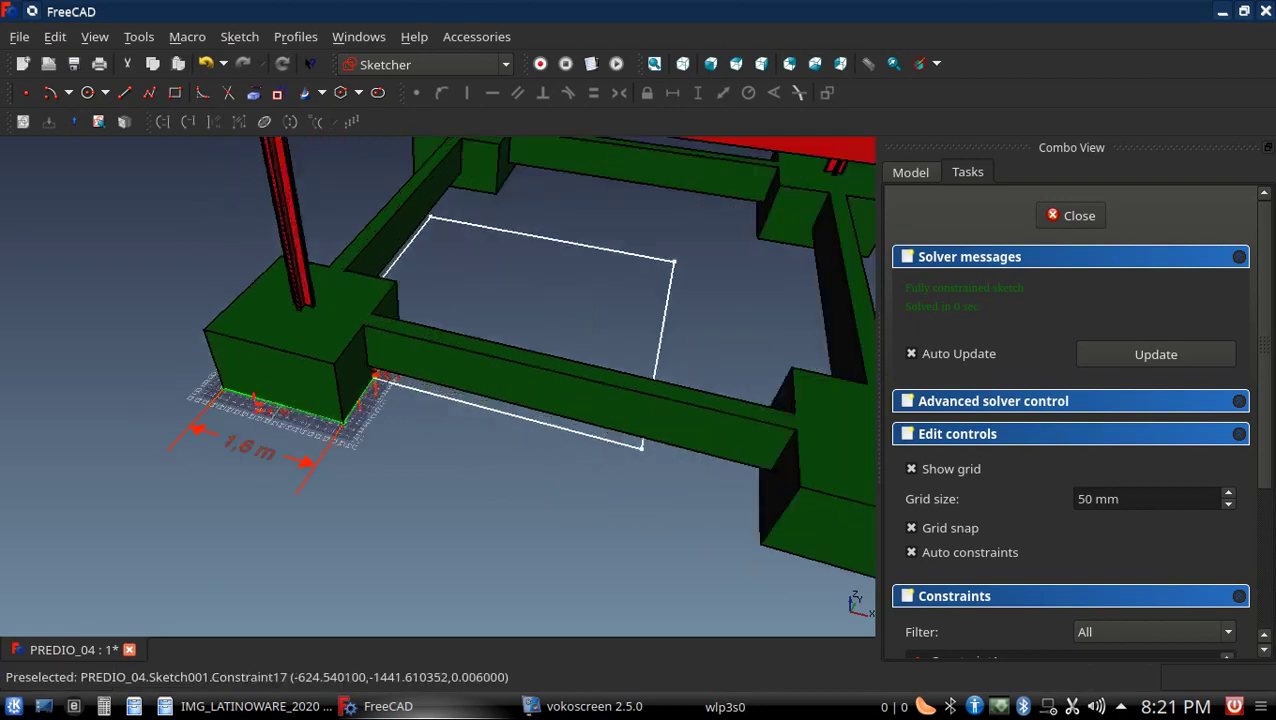
scroll(152, 418, "down", 4)
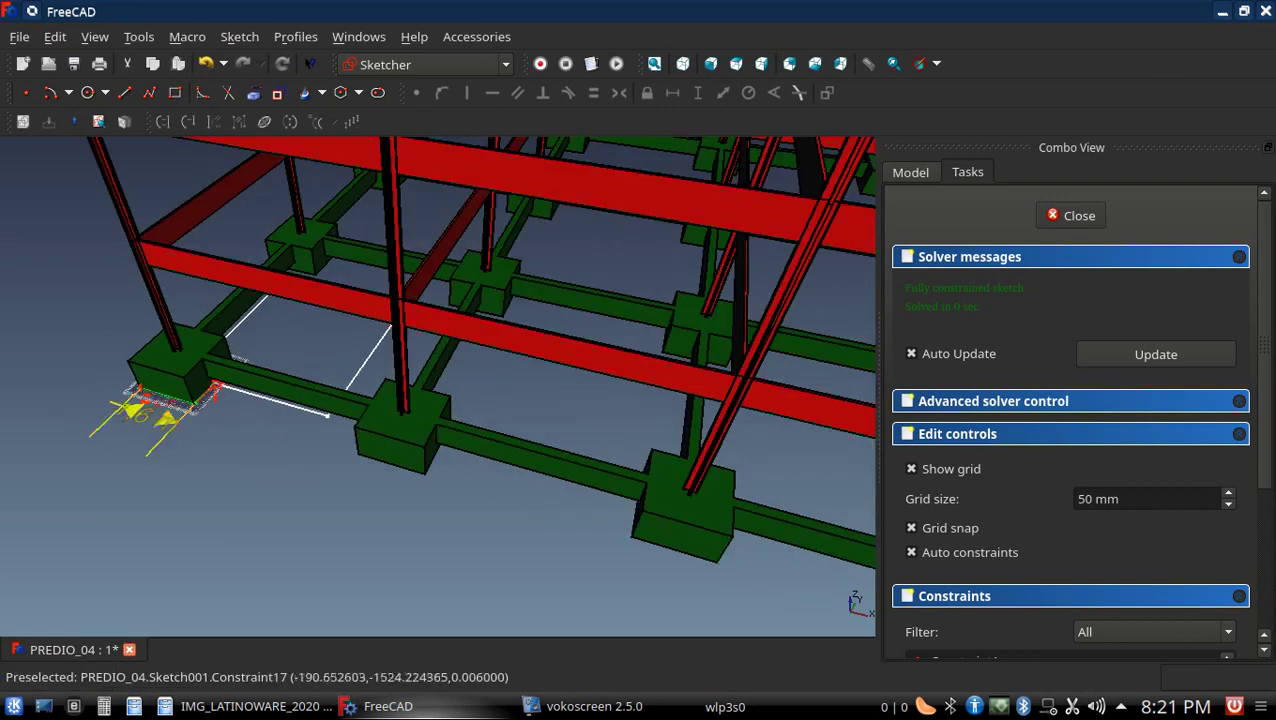
Return the footing dimension to 1,2 m and orbit to view the frame from below
double_click(150, 412)
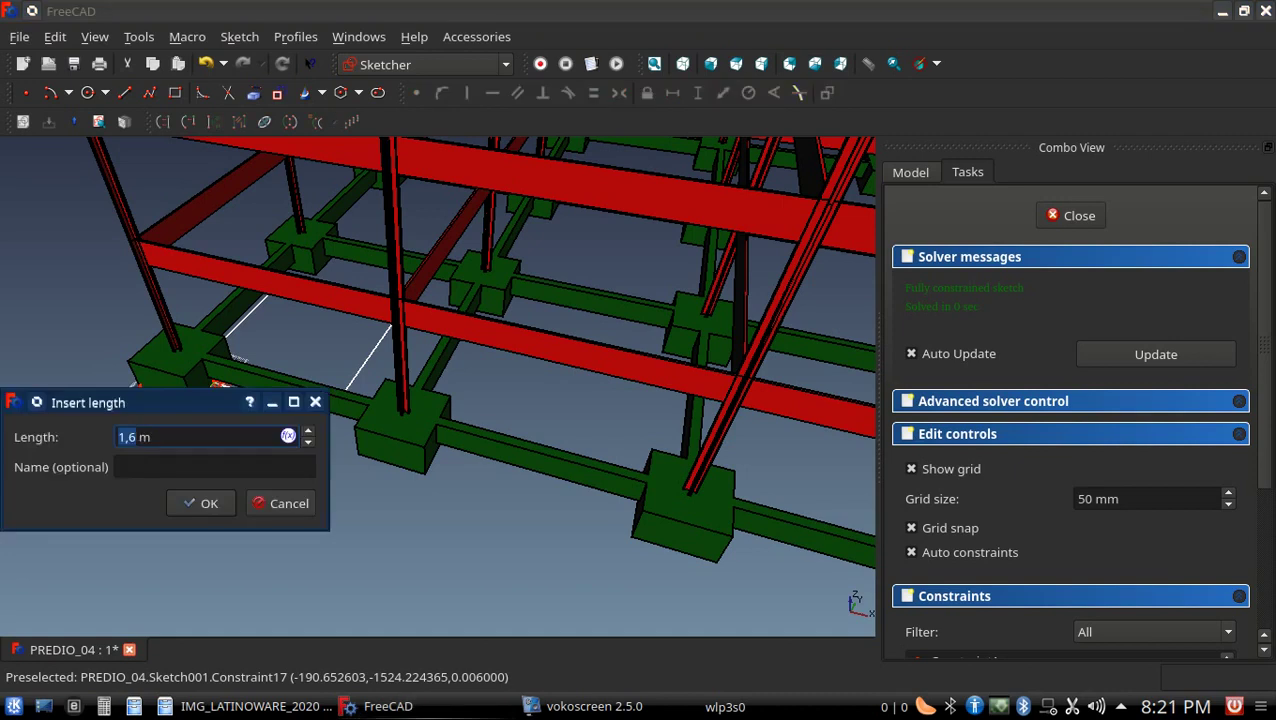
left_click(140, 437)
type("2")
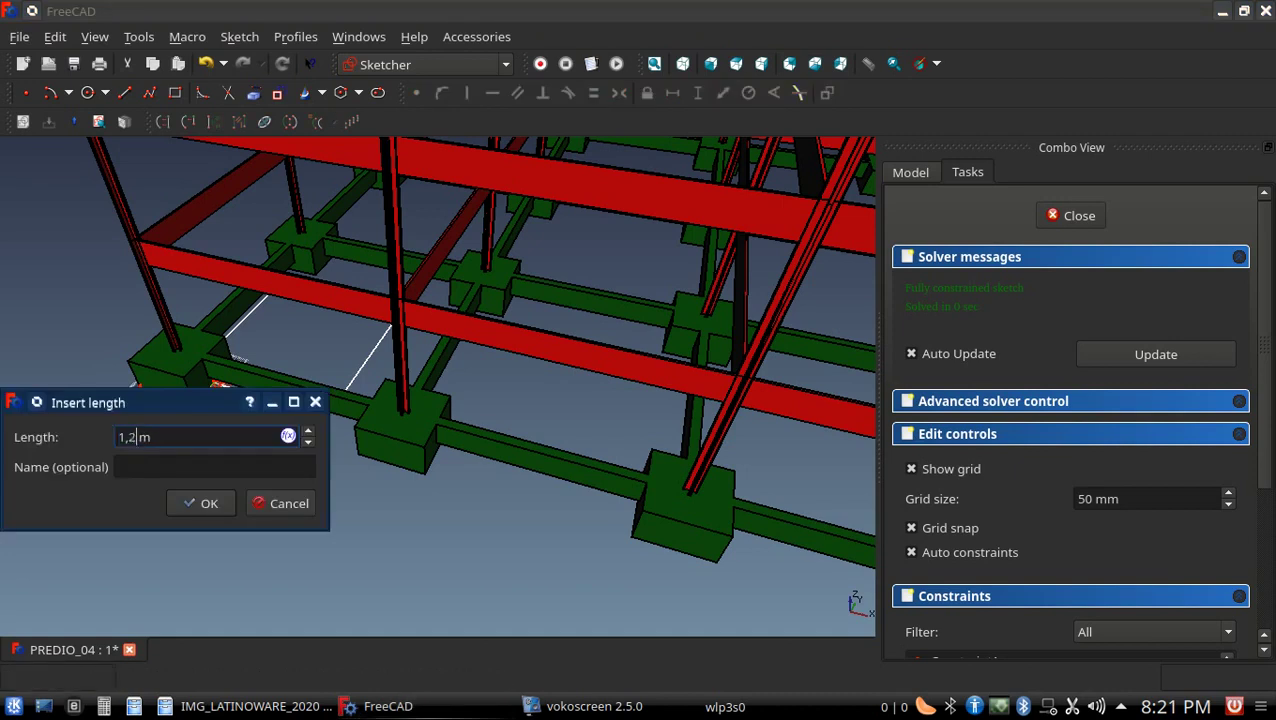
key("Return")
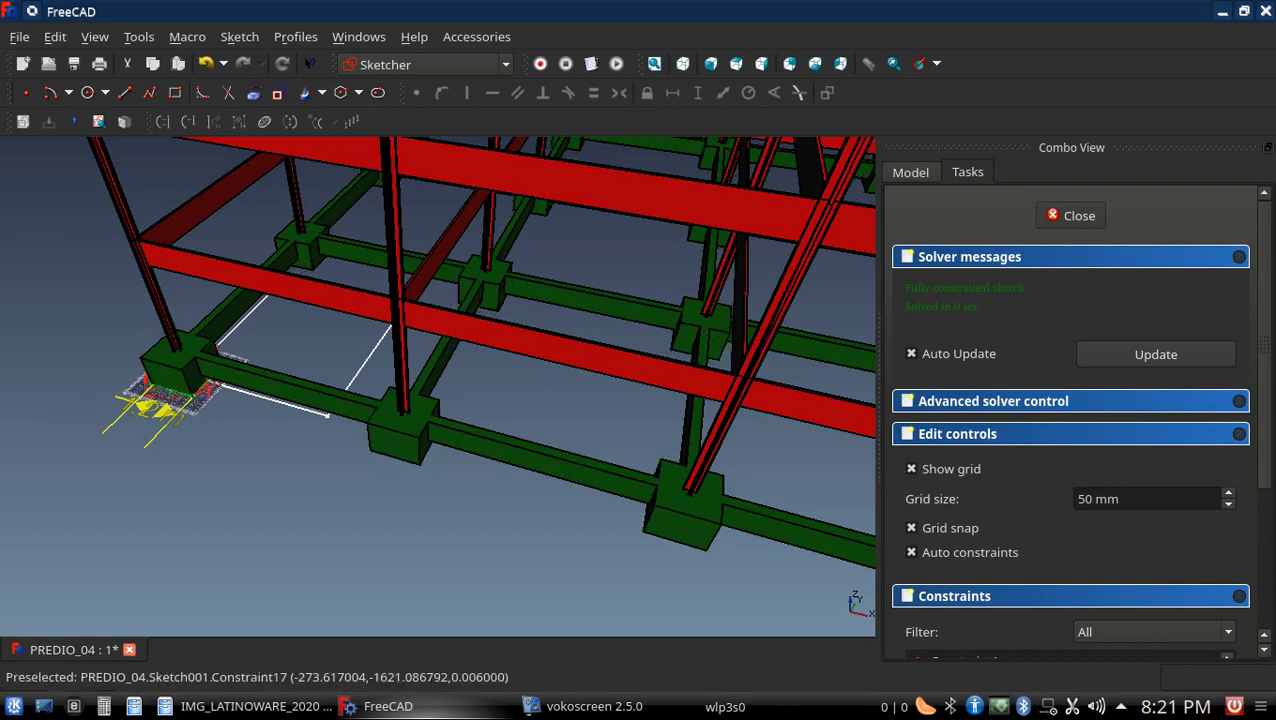
middle_click_drag(607, 440, 607, 340)
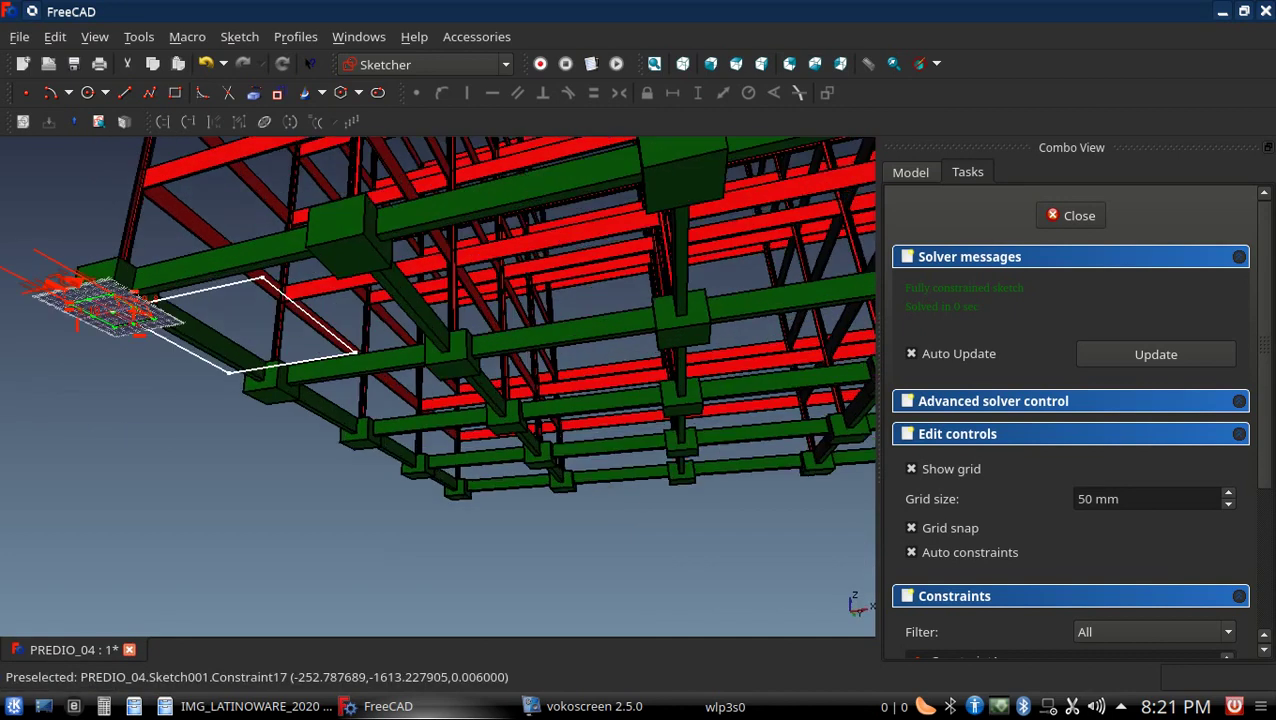
Leave the sketch, select the Fusion and orbit to a ground-level view of the corner footing
key("Escape")
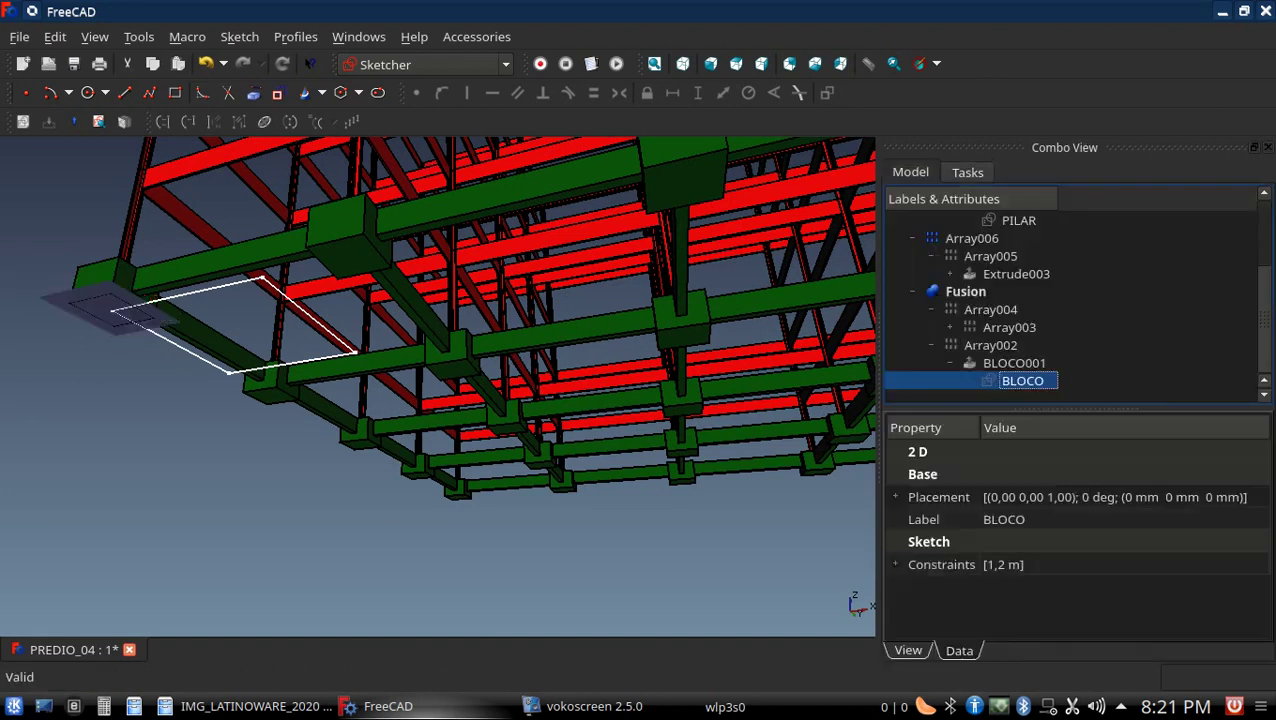
left_click(680, 325)
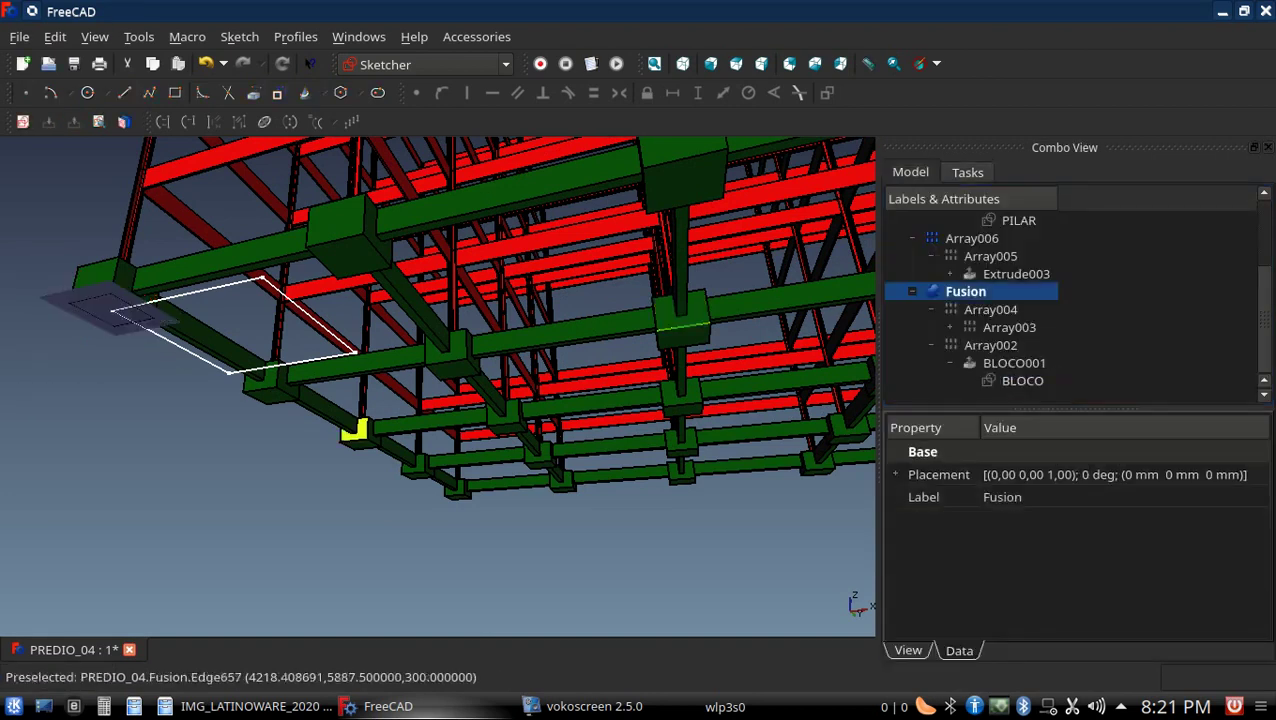
middle_click_drag(414, 310, 530, 340)
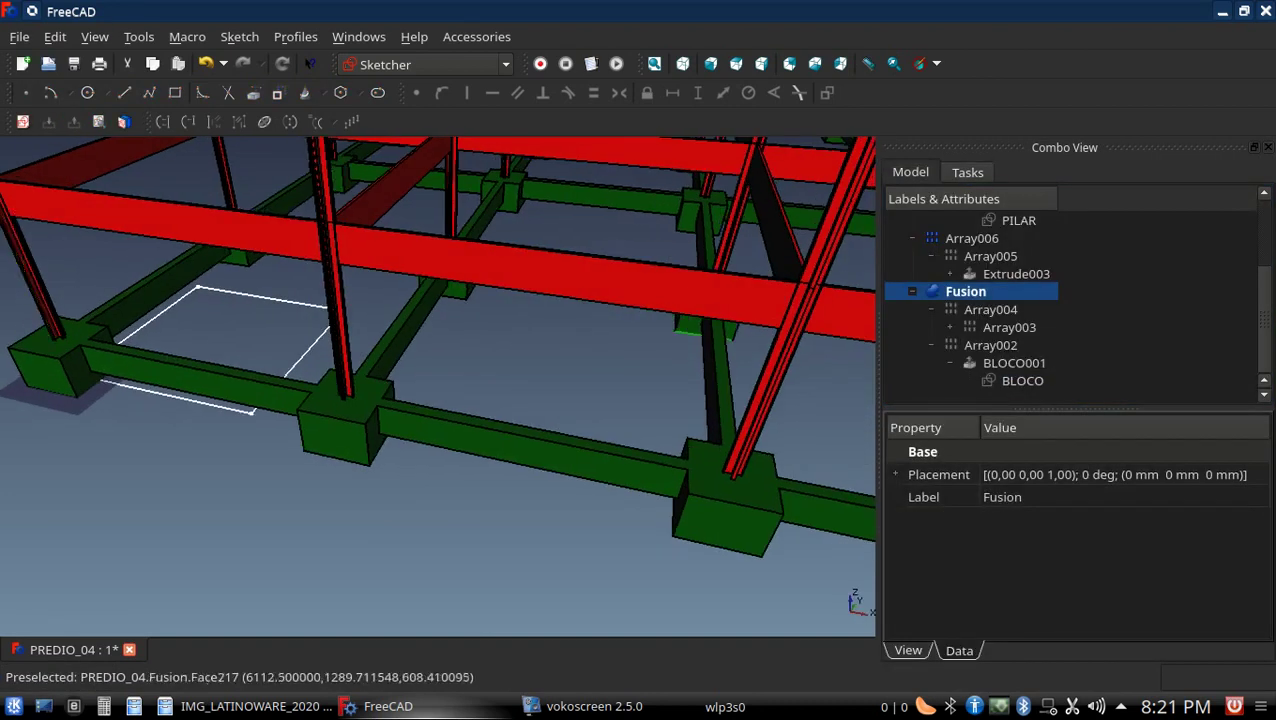
middle_click_drag(498, 436, 590, 433)
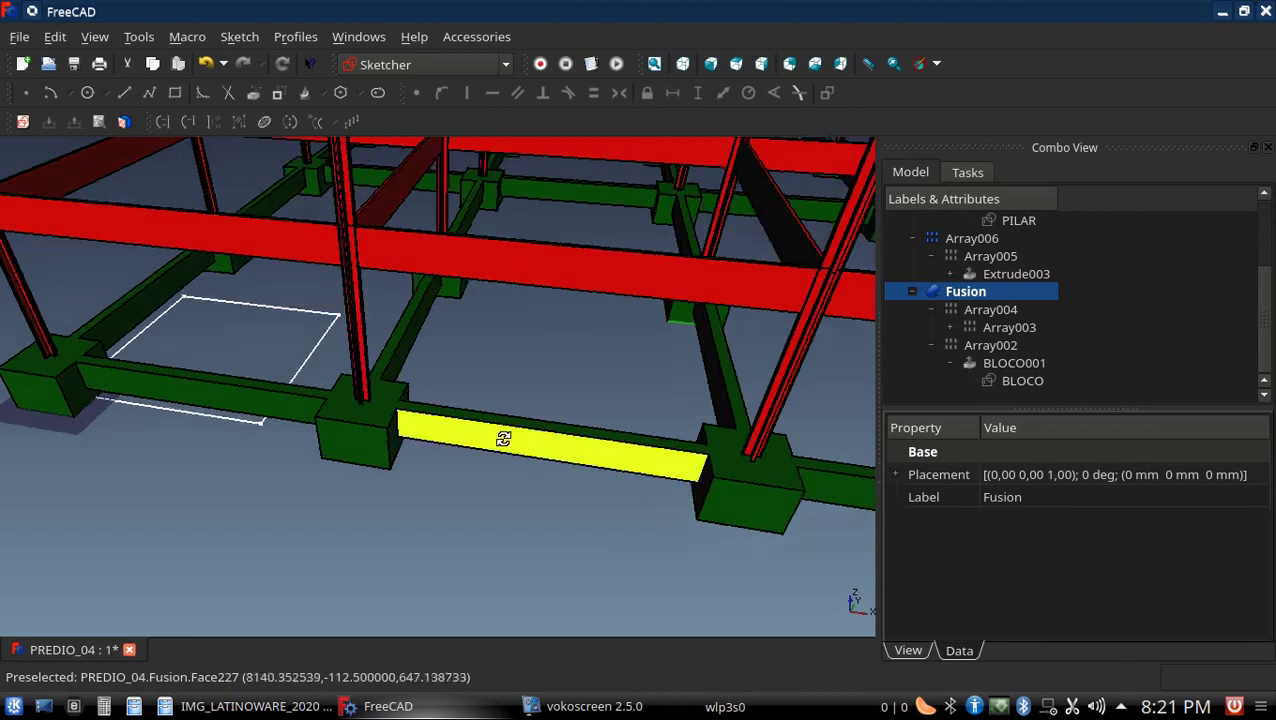
mouse_move(450, 200)
middle_mouse_down()
mouse_move(535, 194)
mouse_move(548, 178)
middle_mouse_up()
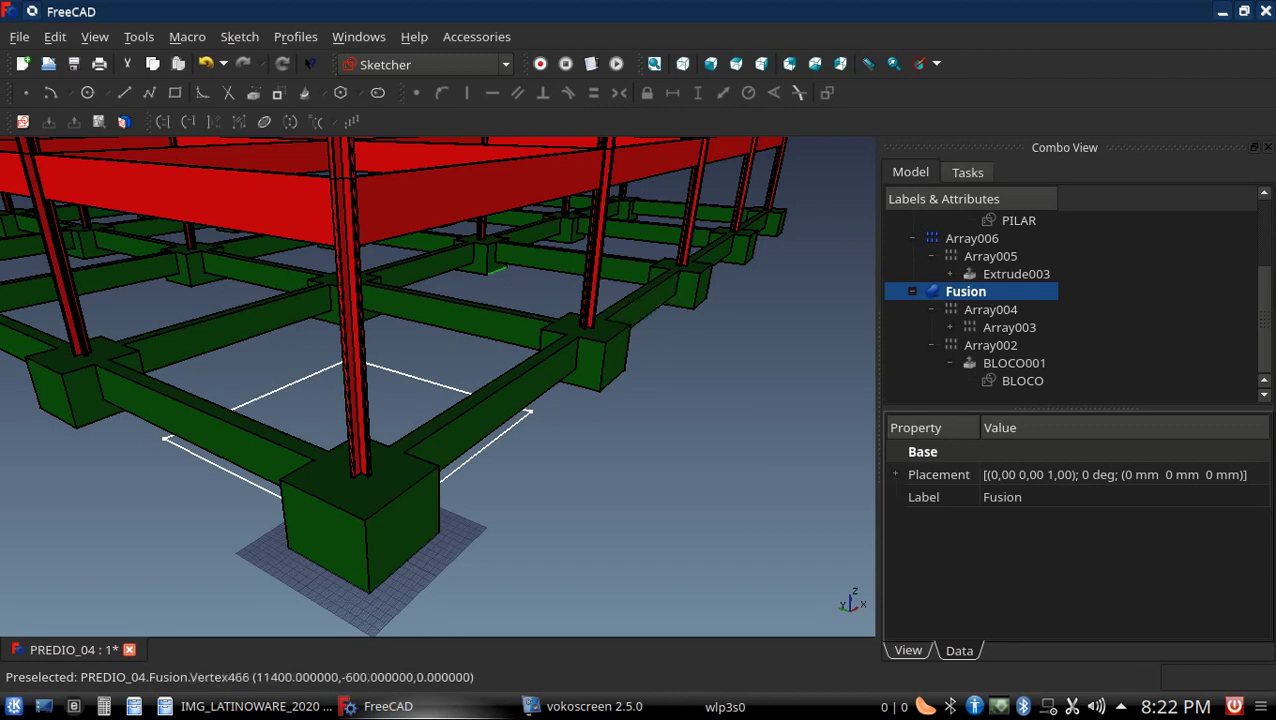
middle_click_drag(547, 326, 705, 366)
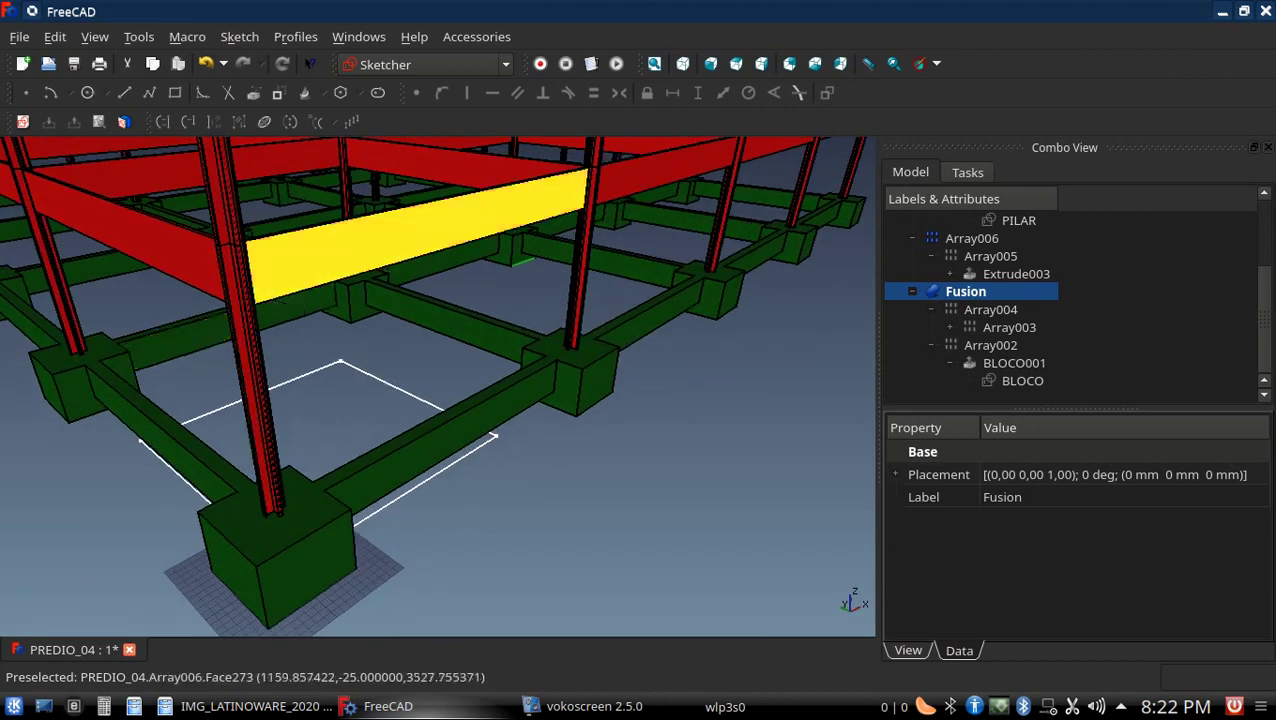
Open and dismiss the workbench list without switching workbench
left_click(420, 65)
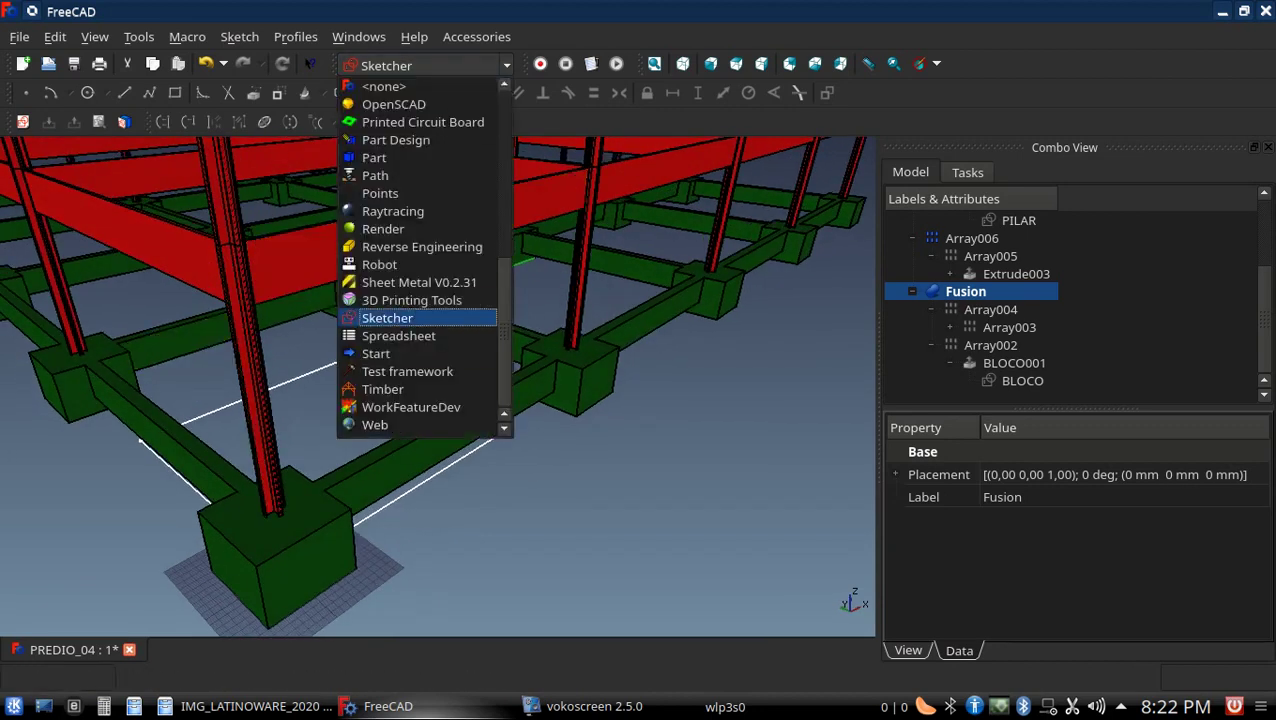
left_click(400, 317)
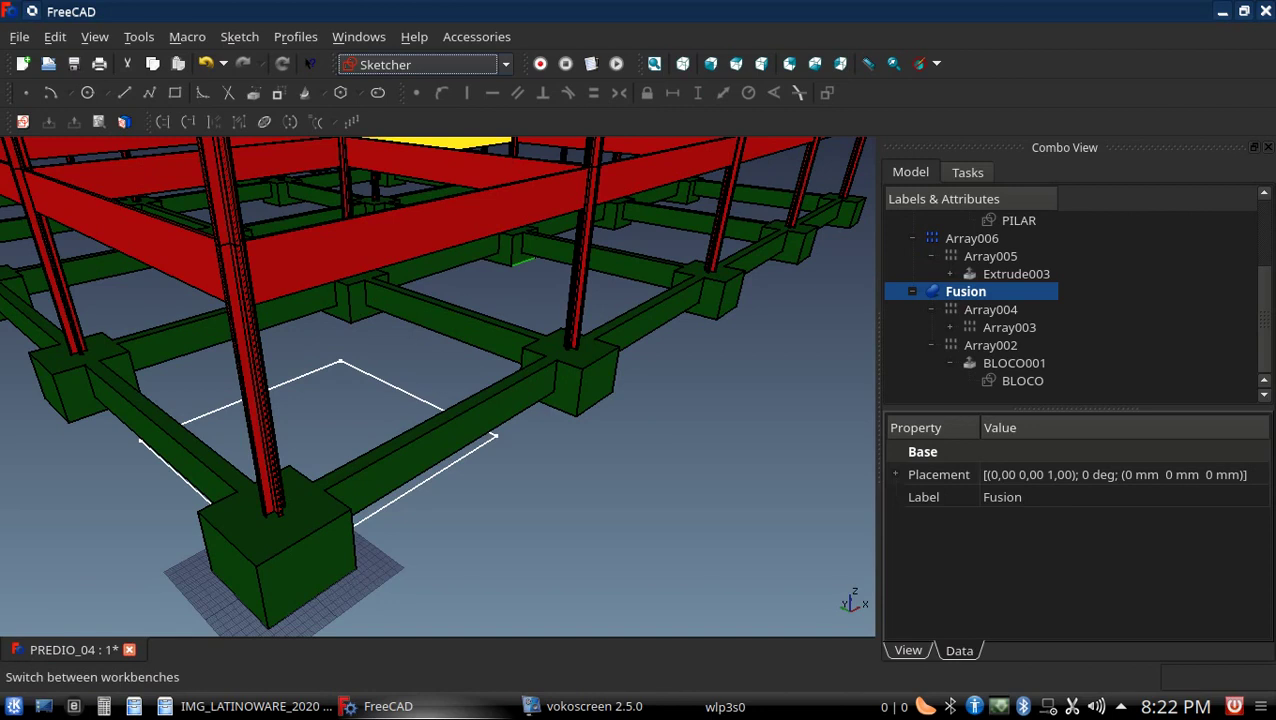
left_click(420, 65)
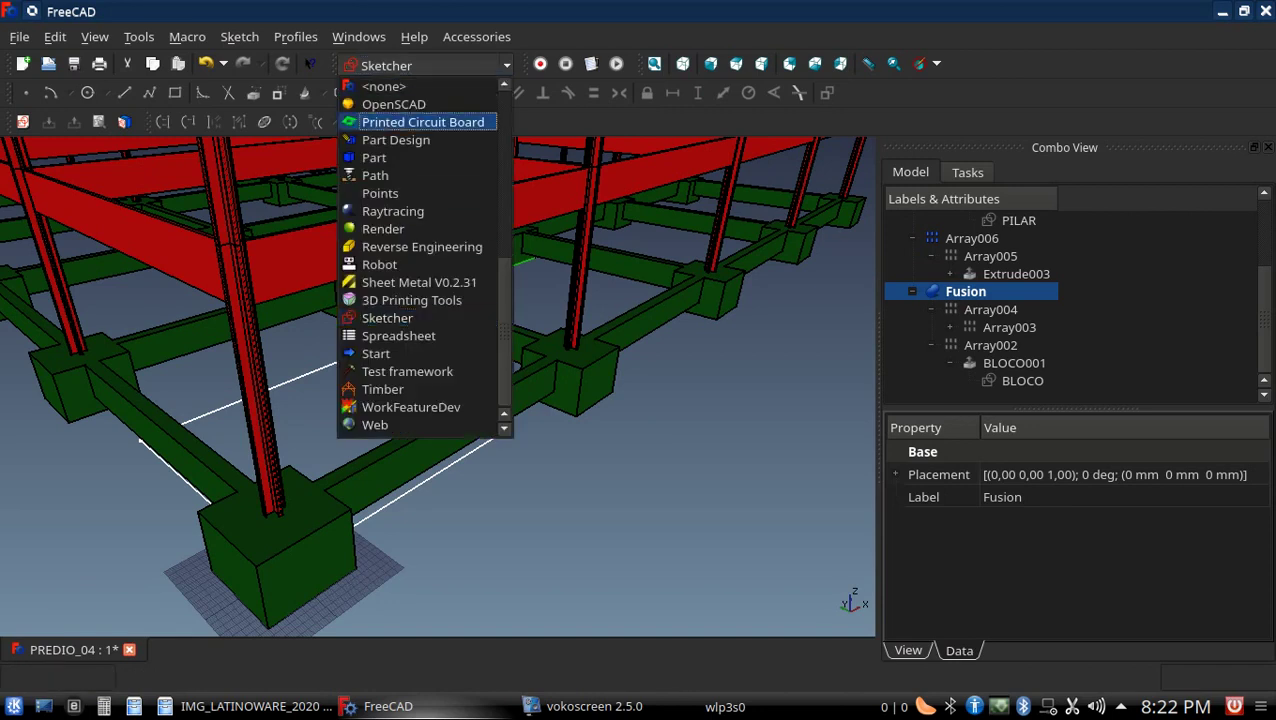
left_click(420, 65)
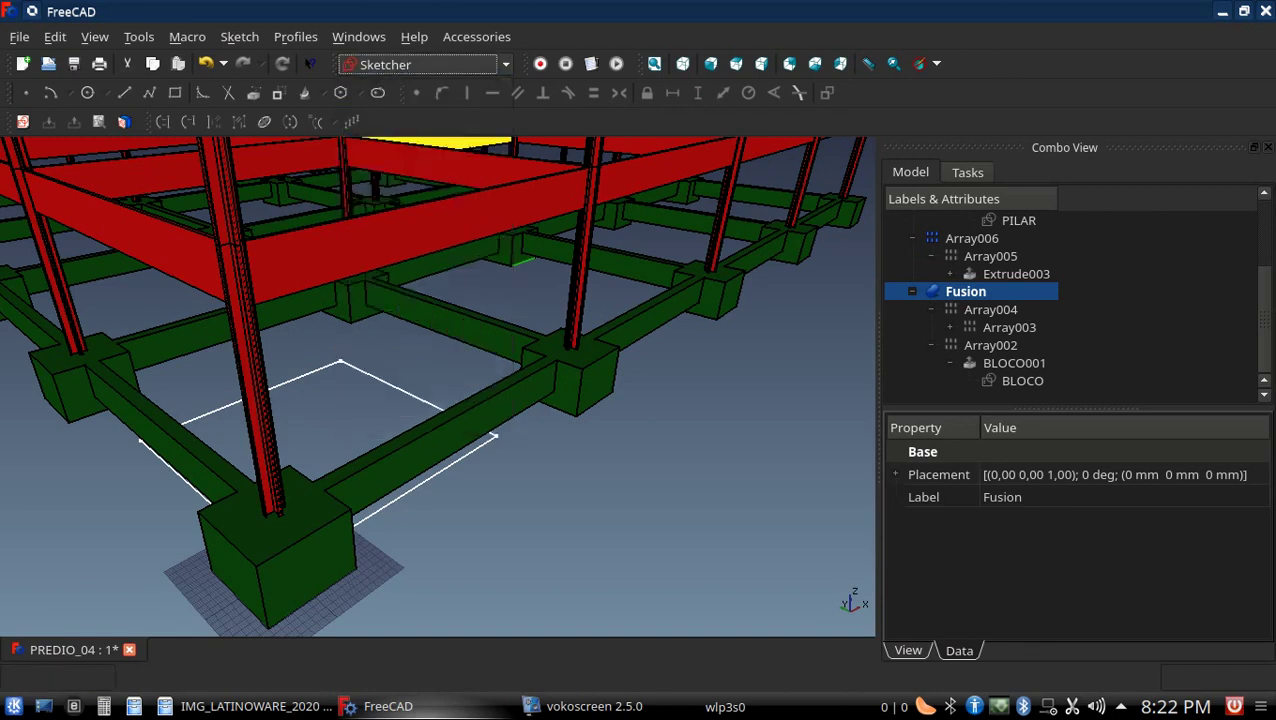
Select the whole fused structure, zoom out and orbit around the building
left_click(305, 565)
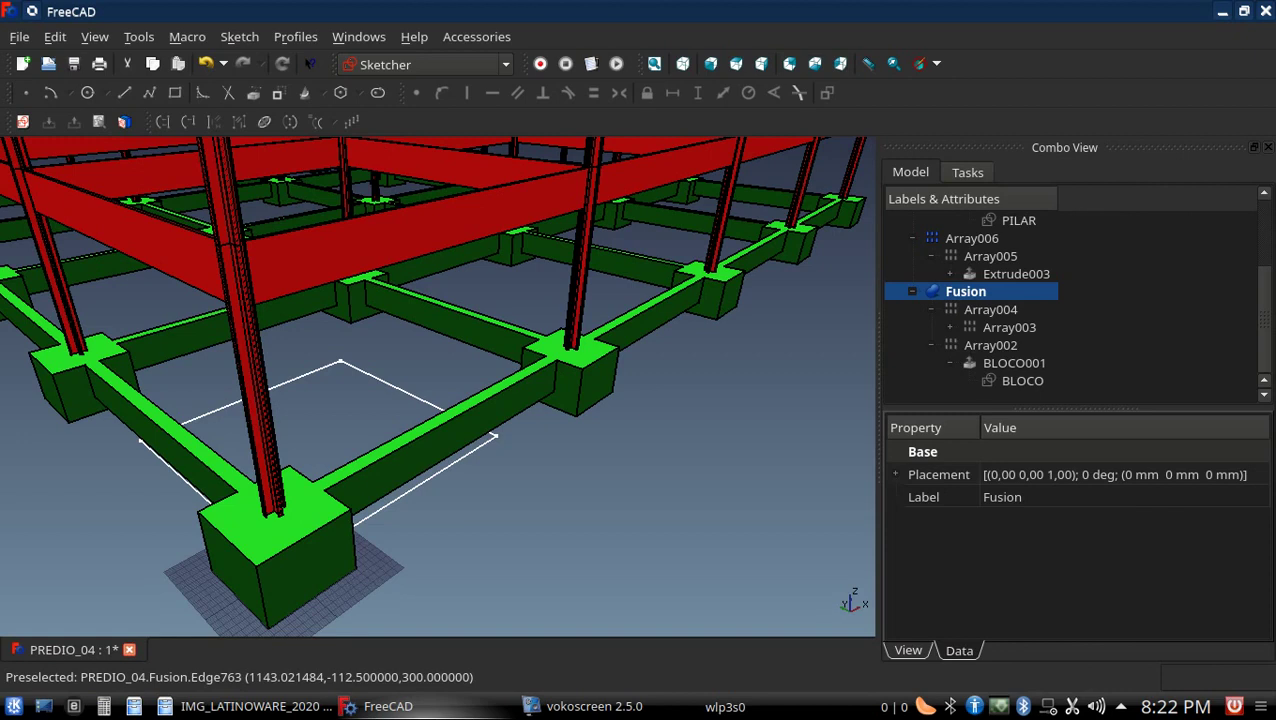
scroll(661, 476, "down", 5)
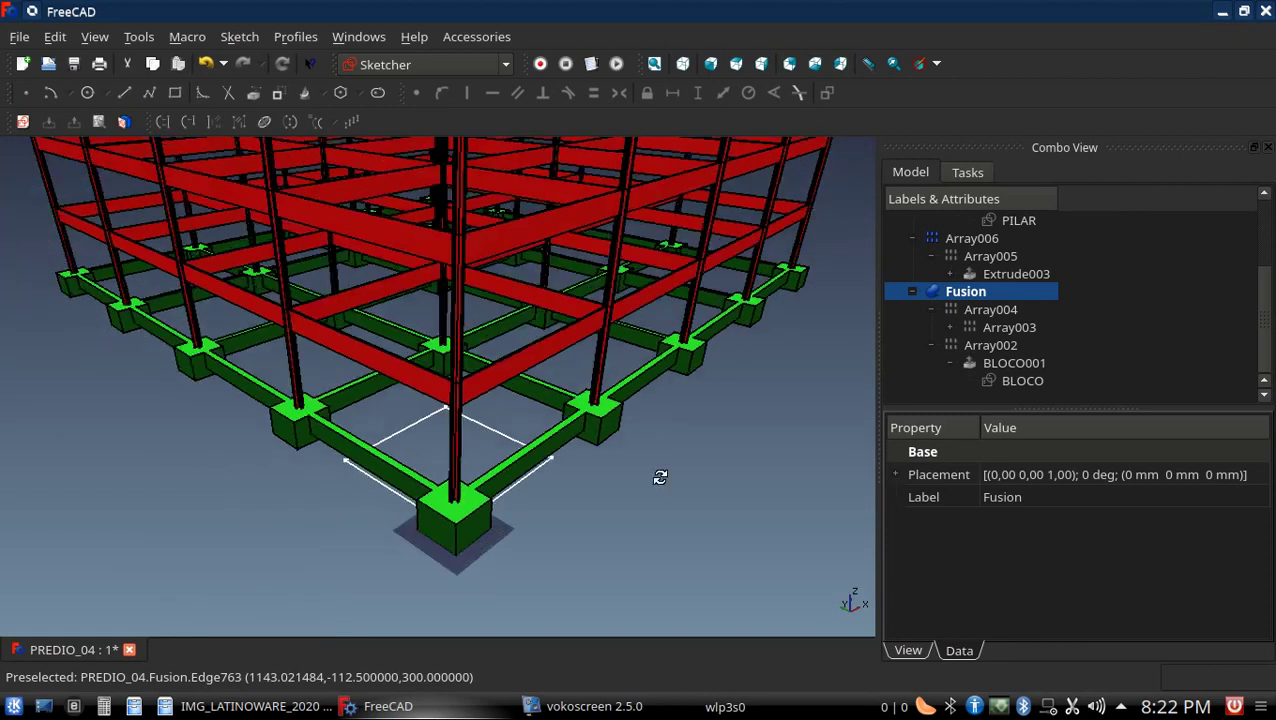
mouse_move(661, 476)
middle_mouse_down()
mouse_move(570, 490)
mouse_move(450, 470)
middle_mouse_up()
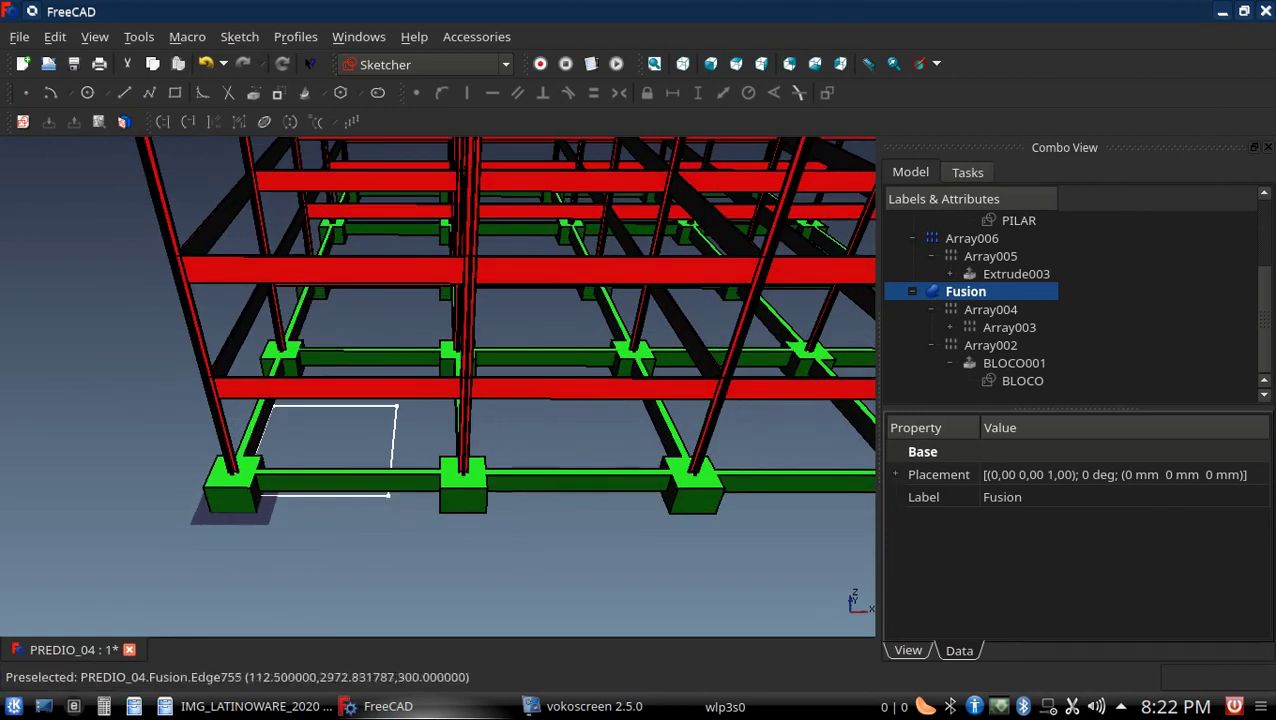
middle_click_drag(330, 445, 274, 430)
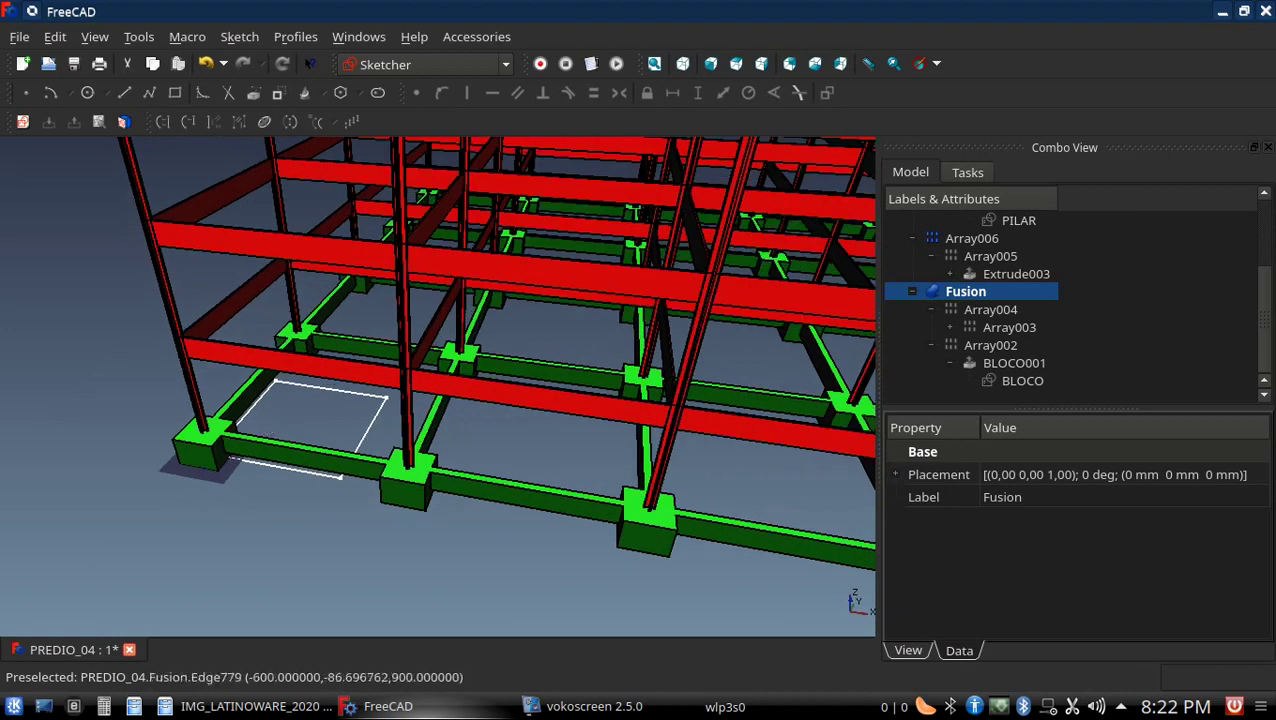
scroll(145, 441, "up", 2)
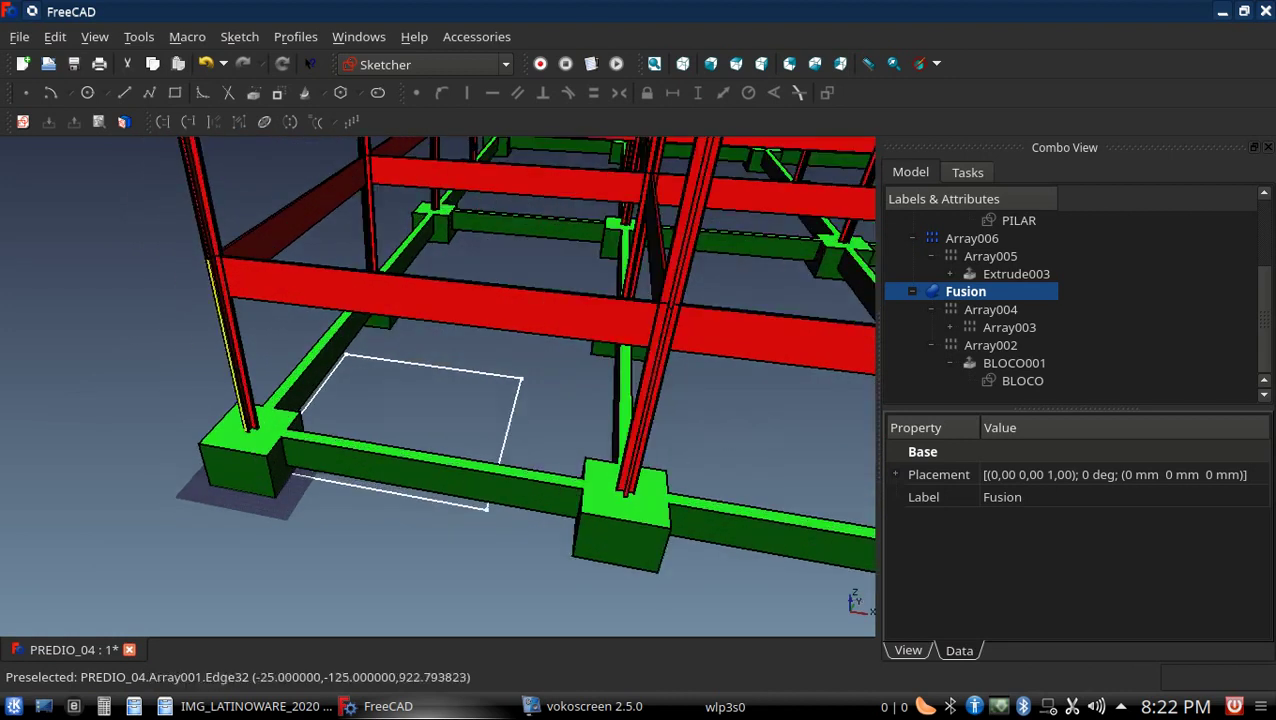
Pick an Array001 pillar edge, reselect the fused structure and orbit to look up from below the base
left_click(226, 345)
left_click(430, 470)
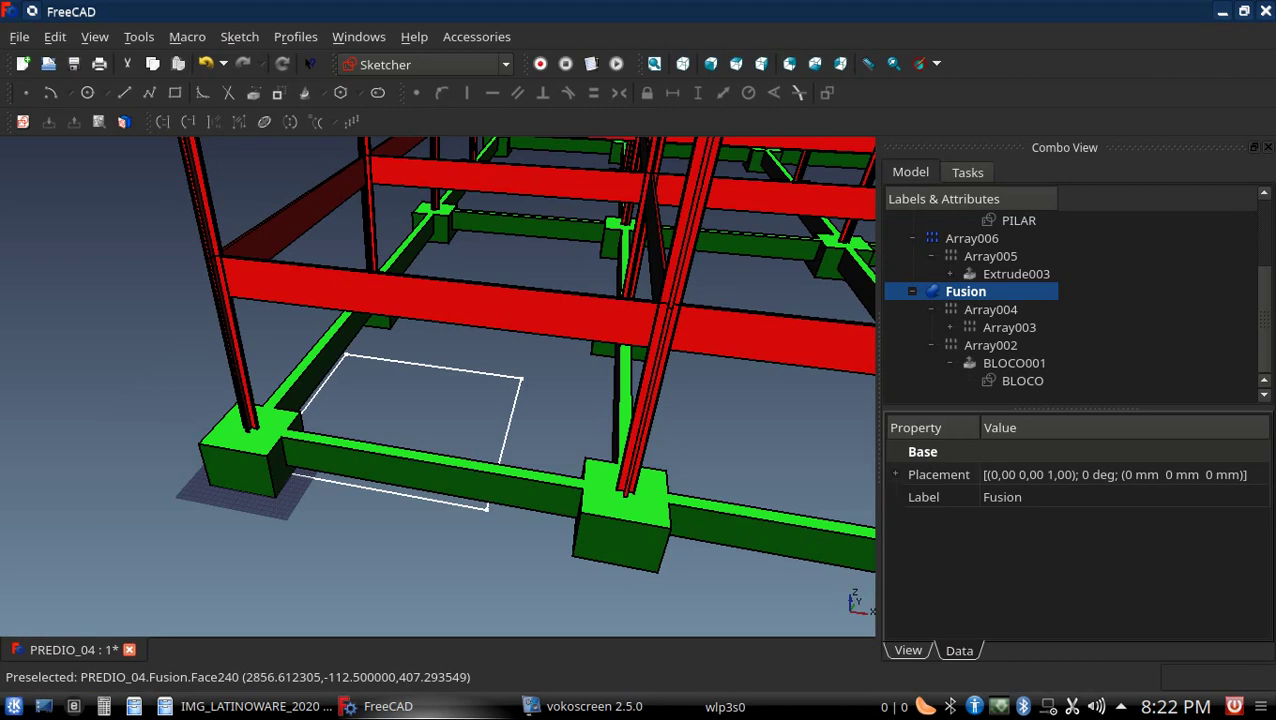
scroll(467, 490, "down", 5)
scroll(467, 490, "down", 3)
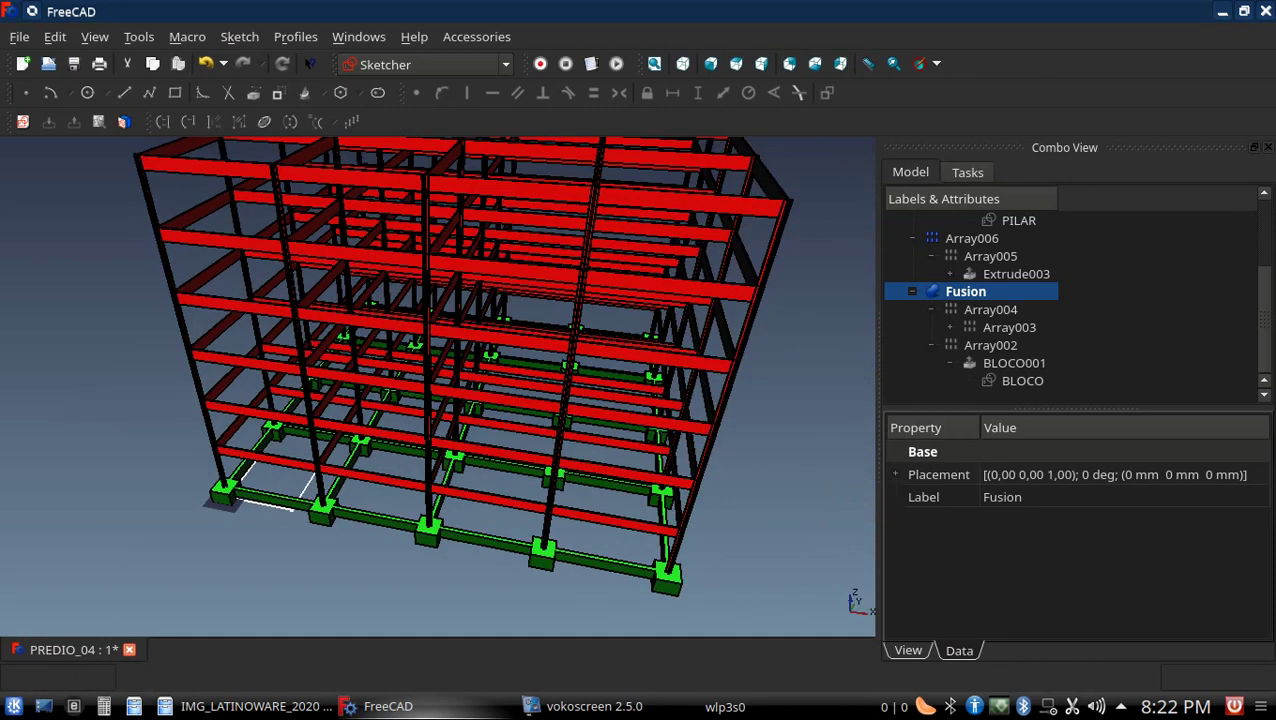
mouse_move(467, 490)
middle_mouse_down()
mouse_move(570, 433)
mouse_move(632, 435)
mouse_move(673, 458)
mouse_move(698, 498)
mouse_move(698, 478)
middle_mouse_up()
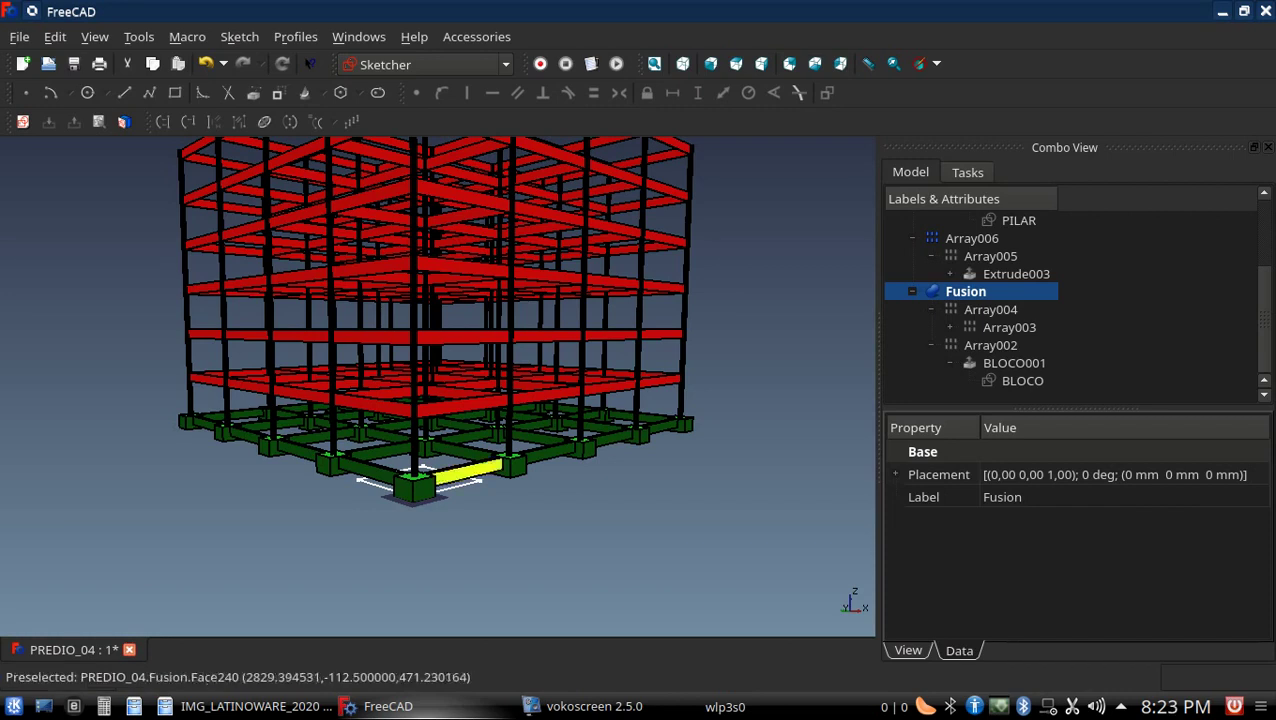
Orbit down to a low front view showing the ground beams and red floor beams
mouse_move(420, 470)
middle_mouse_down()
mouse_move(427, 507)
mouse_move(568, 485)
mouse_move(375, 525)
middle_mouse_up()
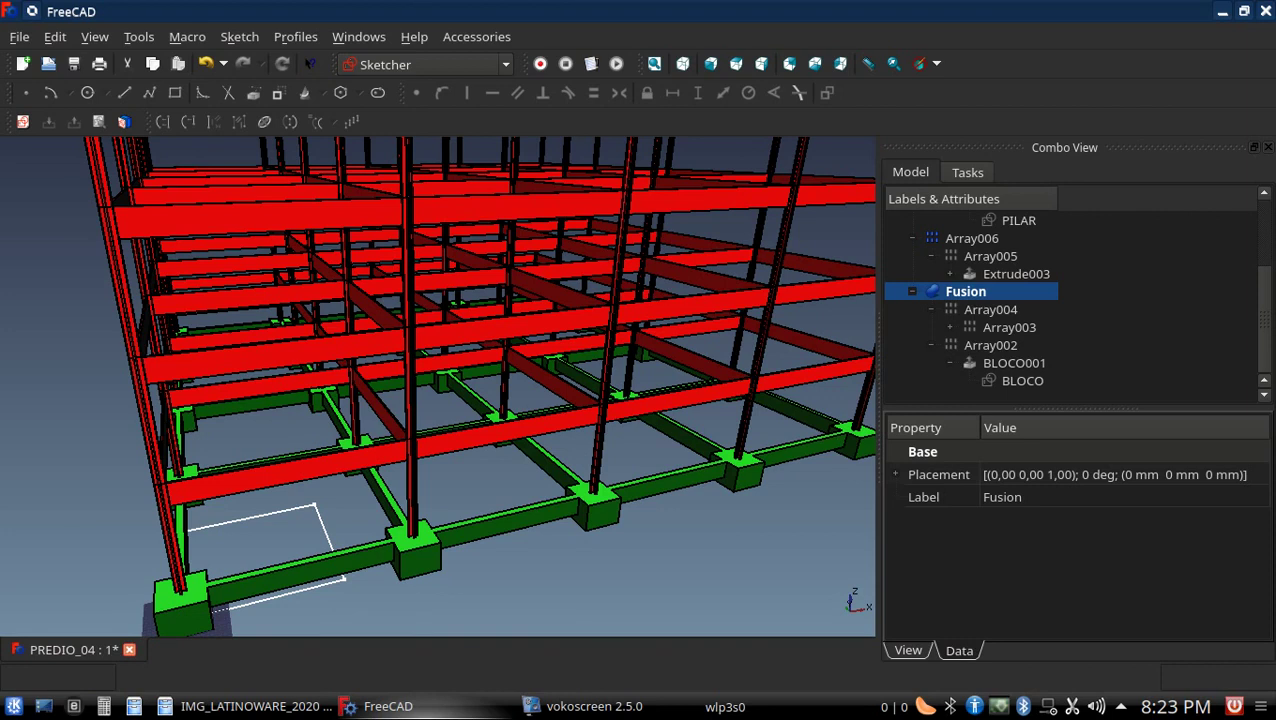
Fit the whole building with V F, then orbit and zoom to view the structure from below
key("v")
key("f")
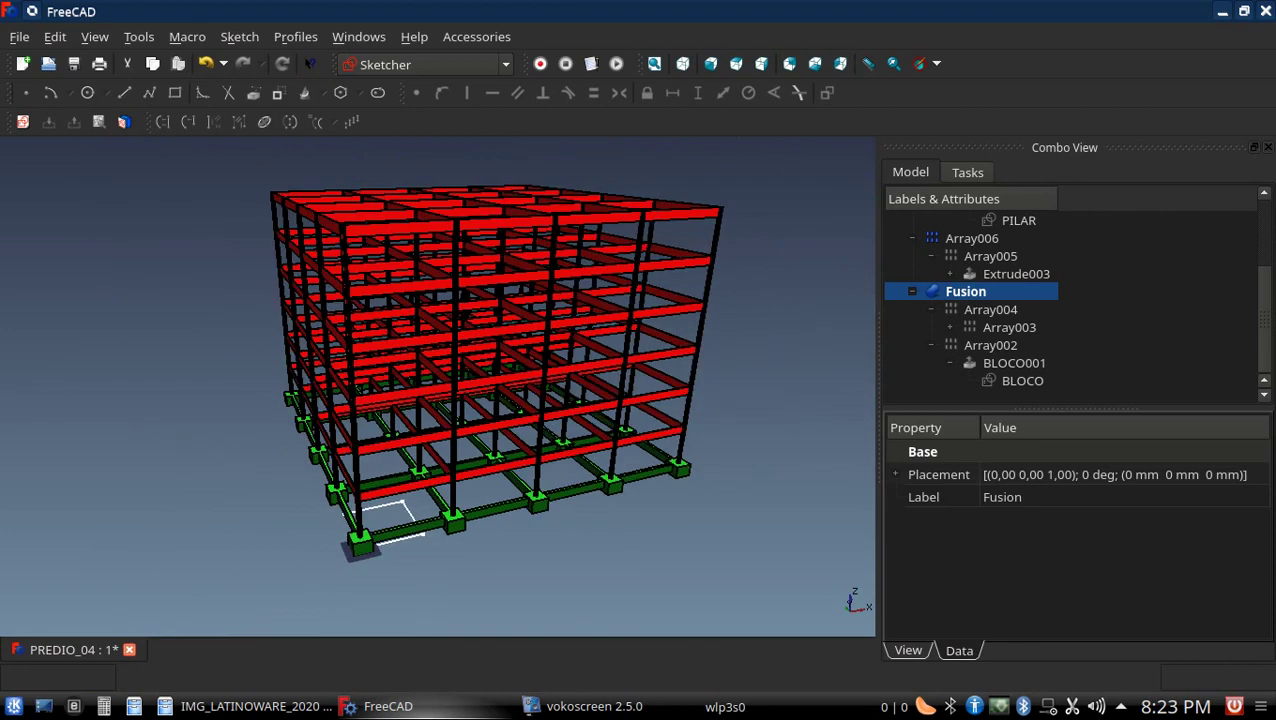
middle_click_drag(500, 440, 598, 451)
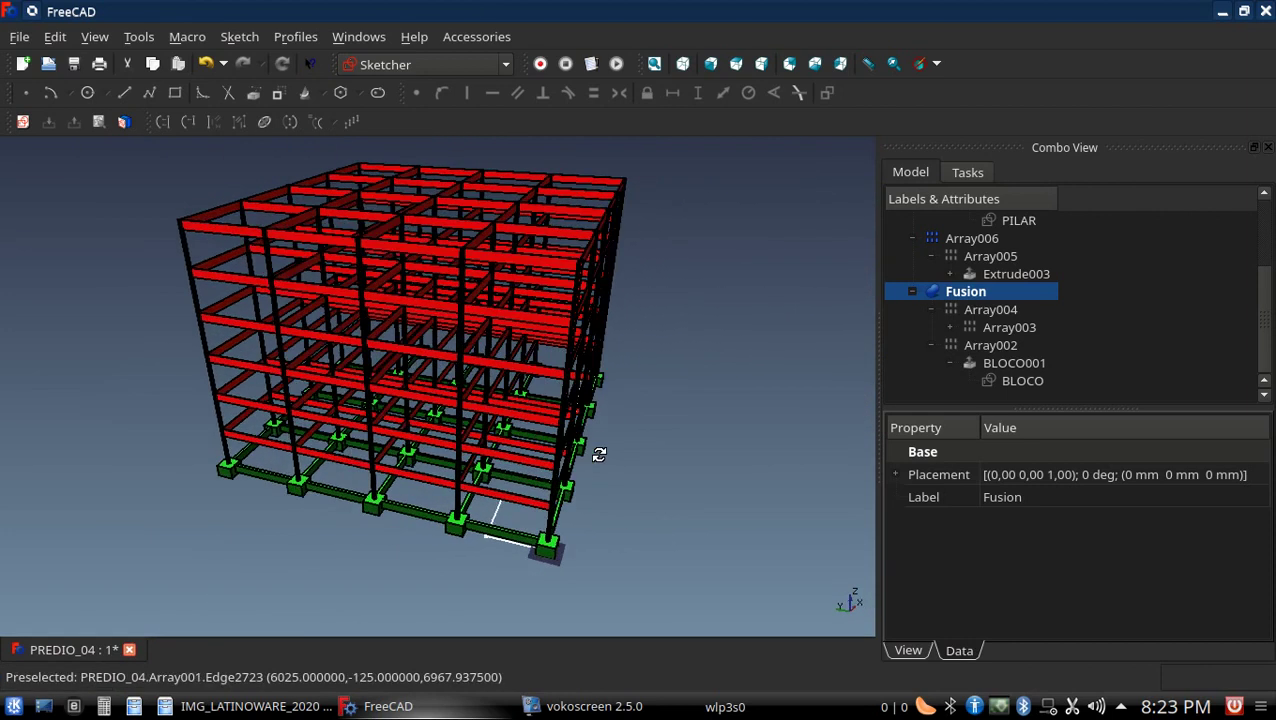
scroll(598, 451, "up", 2)
scroll(598, 451, "up", 2)
scroll(598, 451, "down", 2)
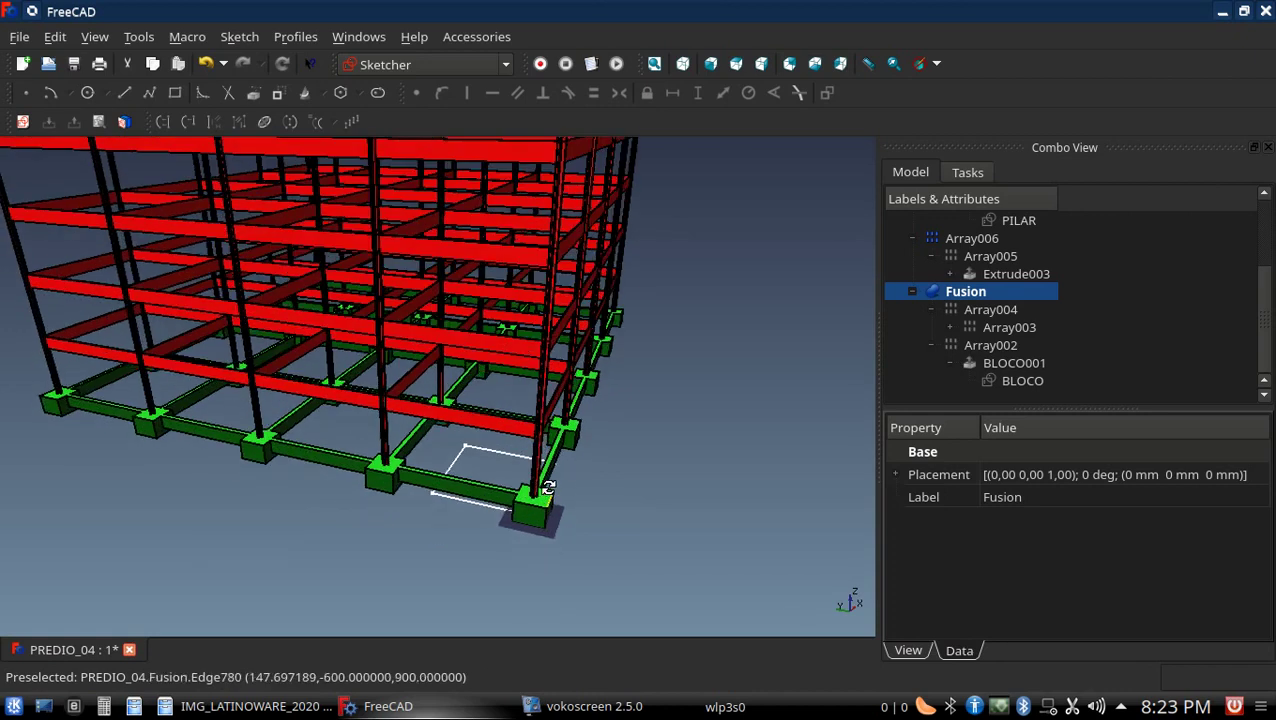
middle_click_drag(598, 451, 497, 278)
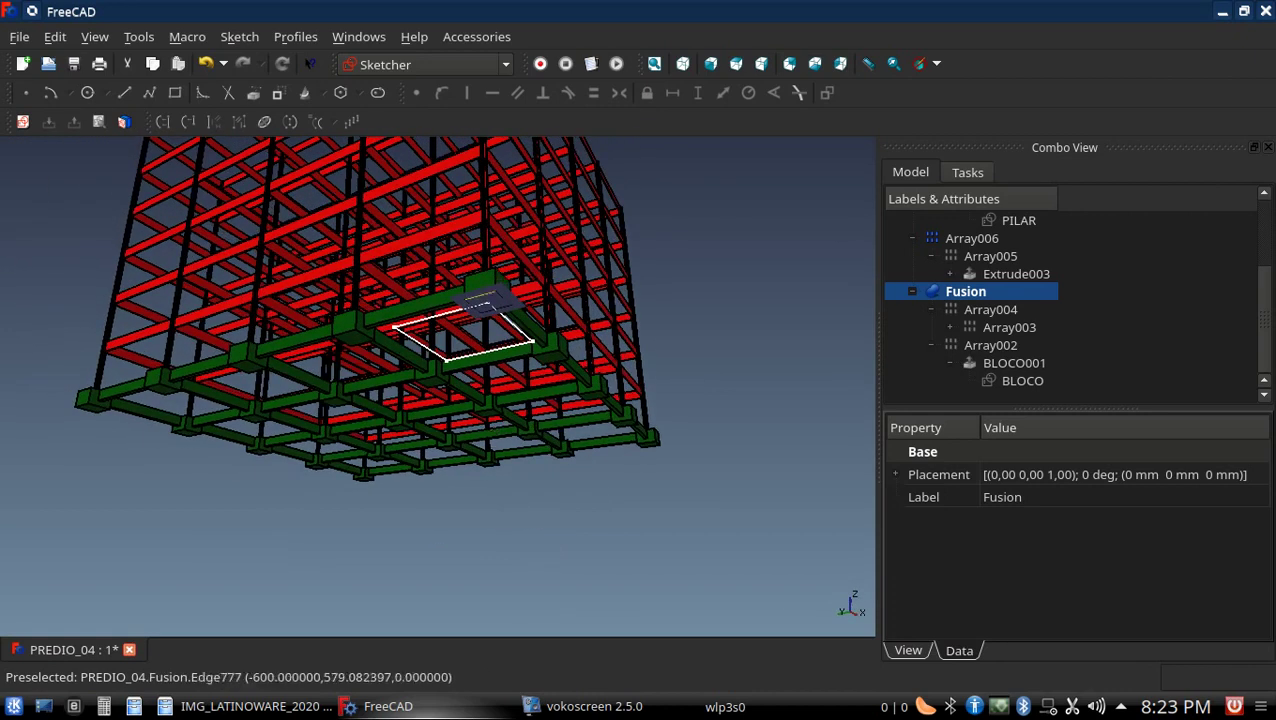
scroll(497, 278, "up", 2)
scroll(497, 278, "up", 2)
scroll(497, 278, "down", 1)
scroll(484, 313, "down", 3)
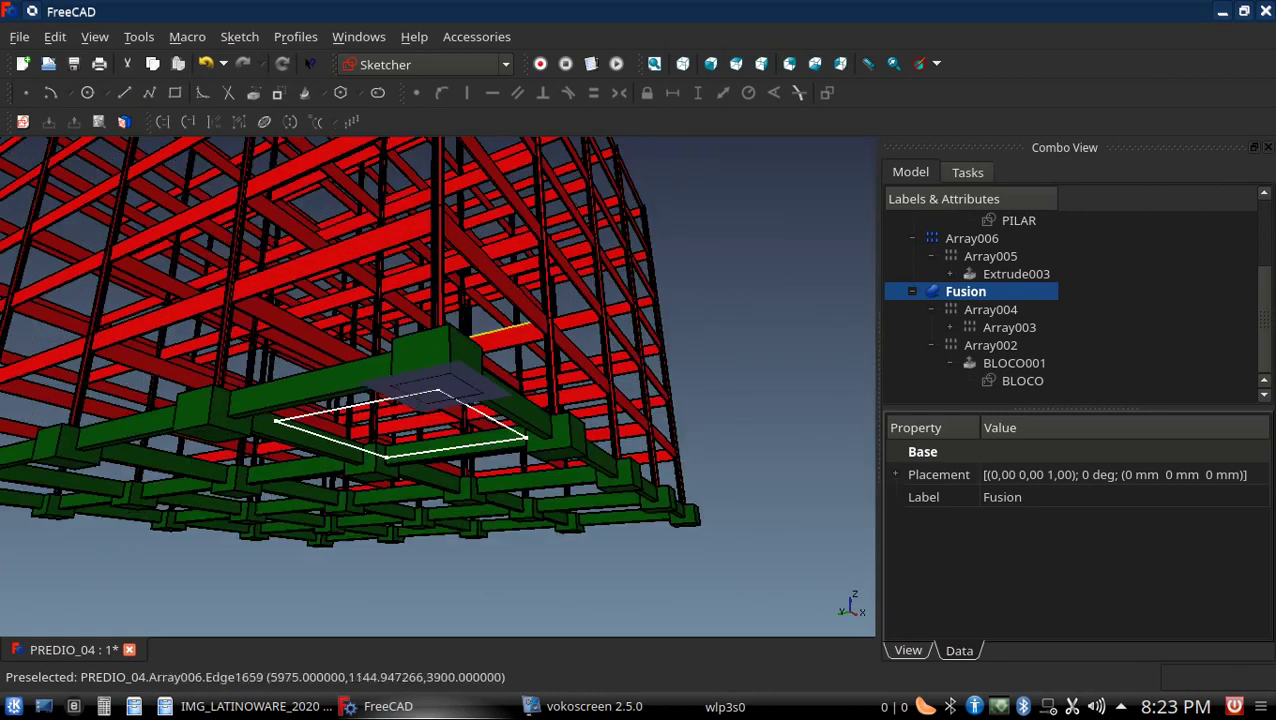
Orbit and zoom in on a low side view of the corner footing and its ground beams
mouse_move(497, 290)
middle_mouse_down()
mouse_move(484, 313)
mouse_move(407, 333)
mouse_move(340, 380)
middle_mouse_up()
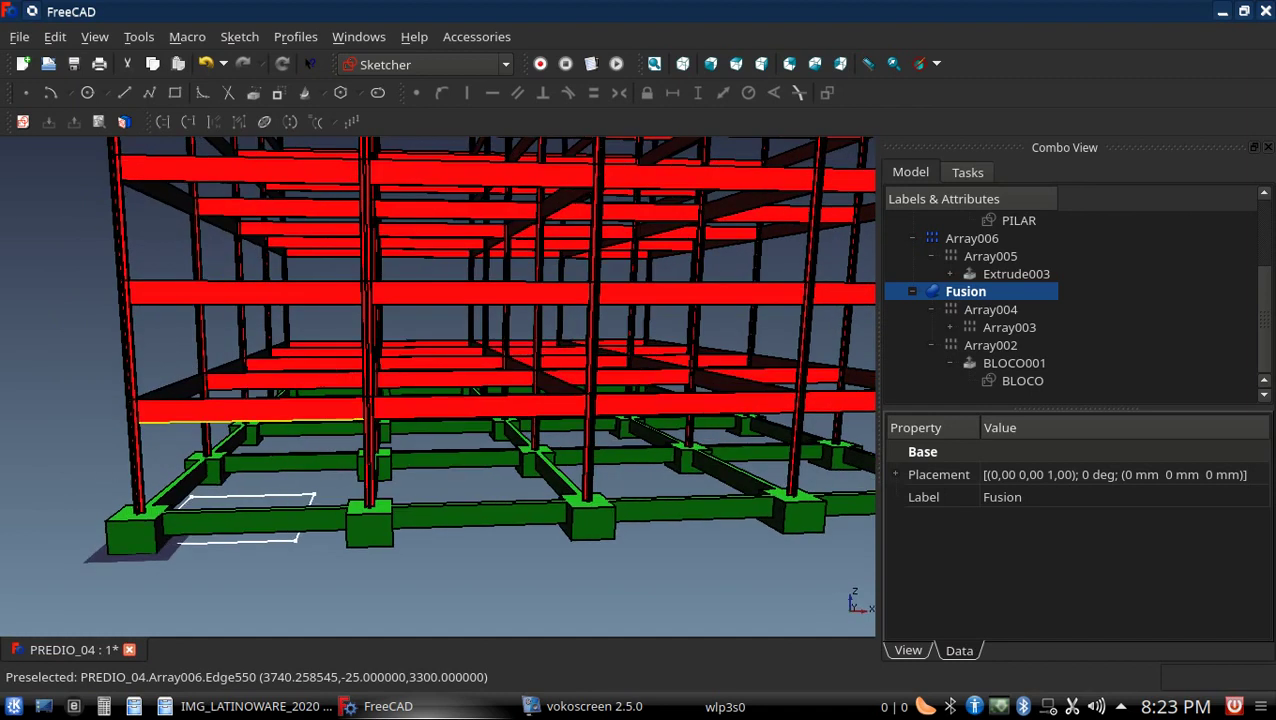
middle_click_drag(675, 455, 615, 474)
scroll(160, 500, "down", 2)
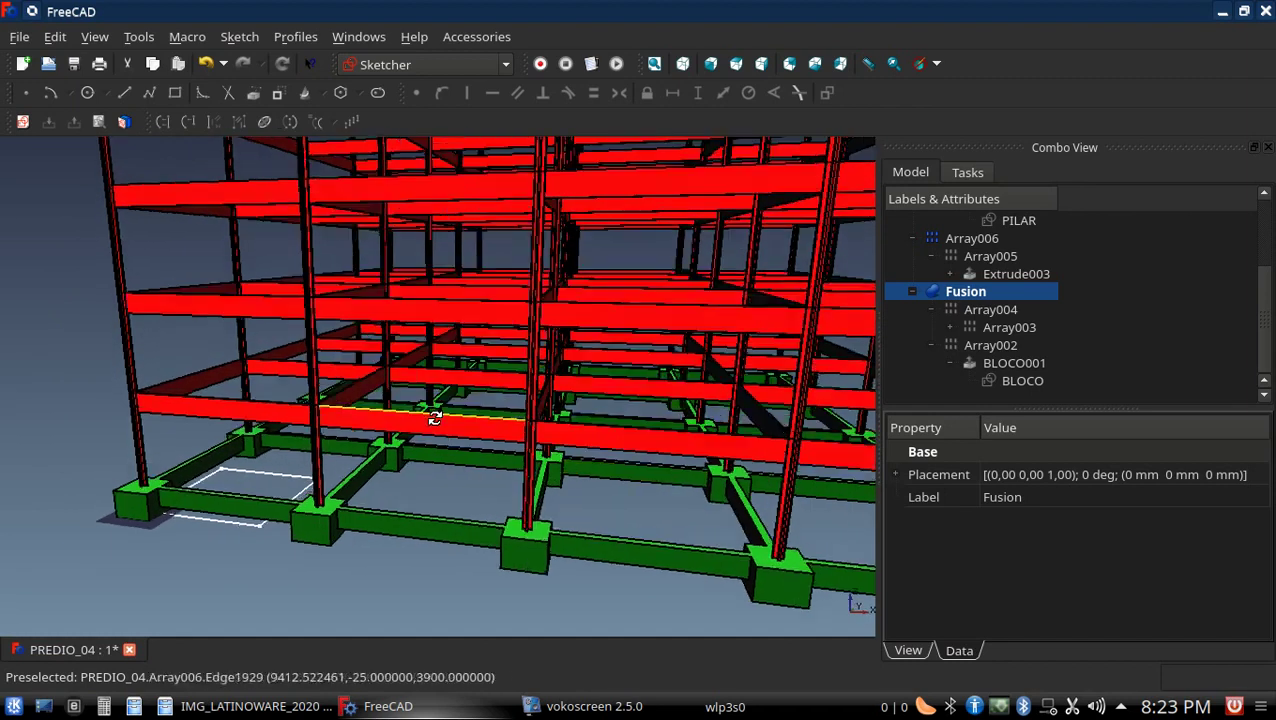
middle_click_drag(160, 500, 150, 505)
scroll(150, 505, "up", 2)
scroll(155, 505, "up", 2)
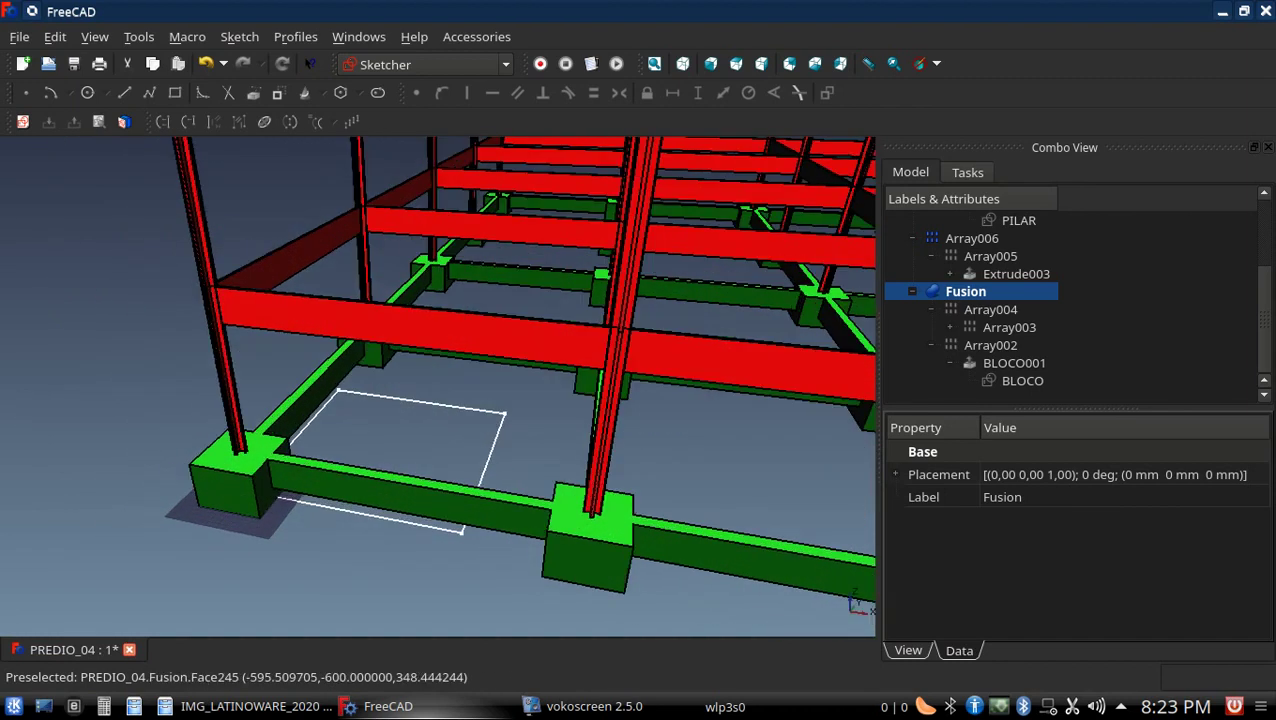
scroll(155, 505, "up", 2)
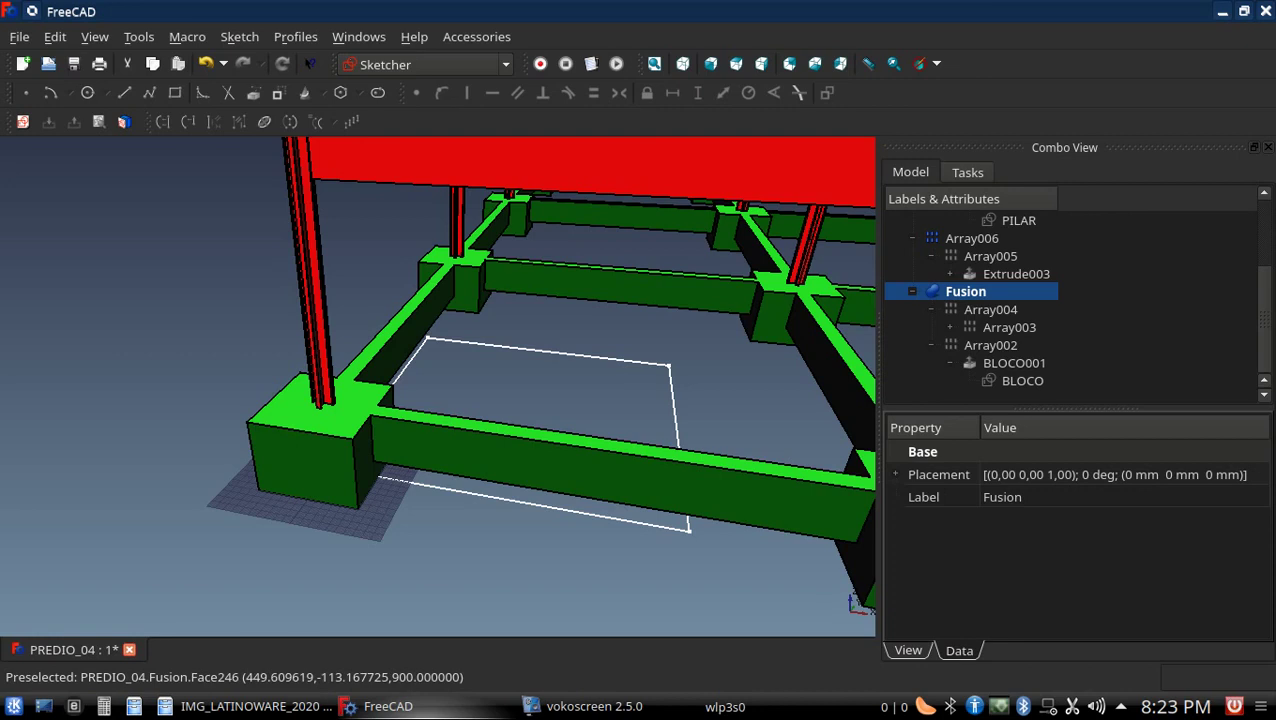
Clear the selection, keep the Sketcher workbench, reselect the Fusion and zoom back out
key("Escape")
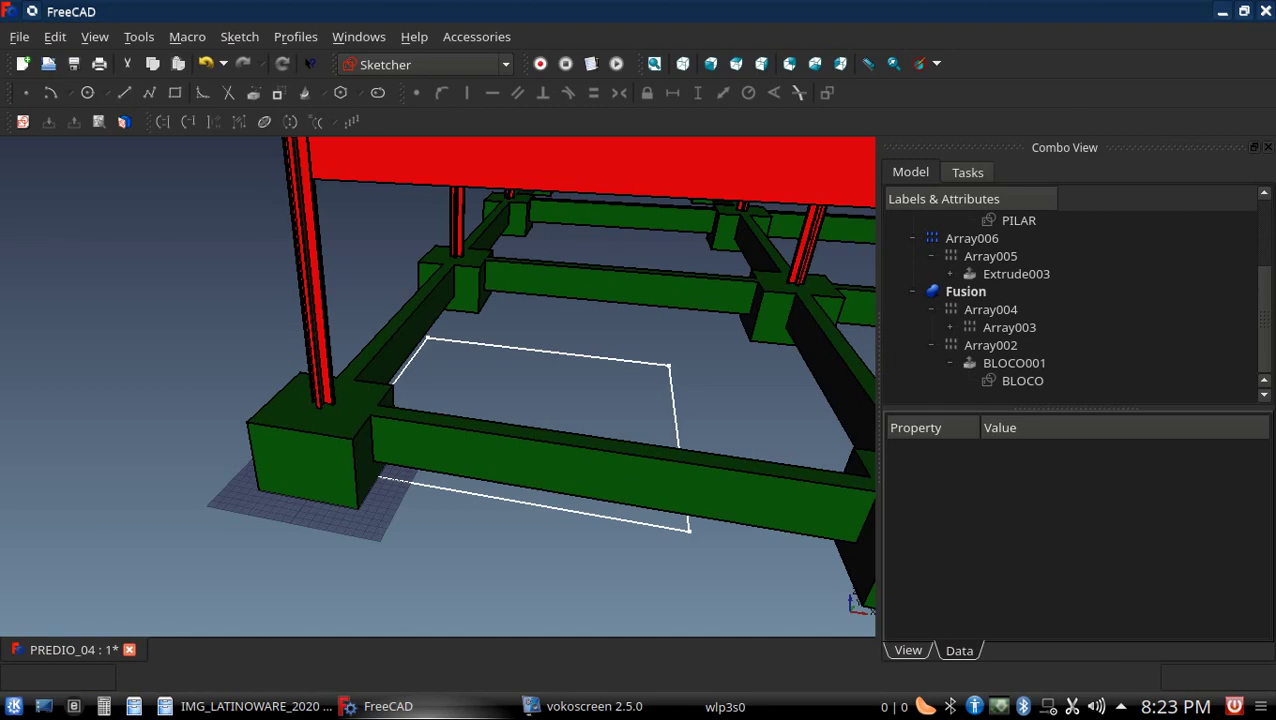
left_click(425, 64)
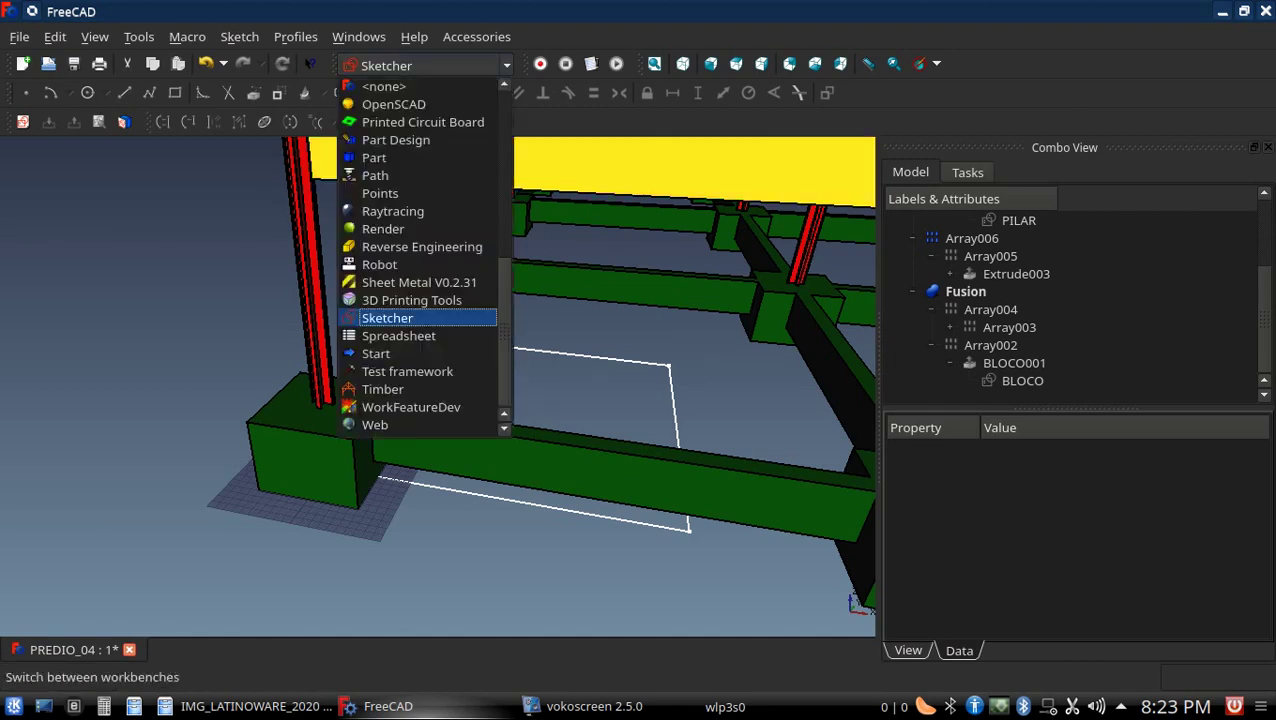
left_click(425, 64)
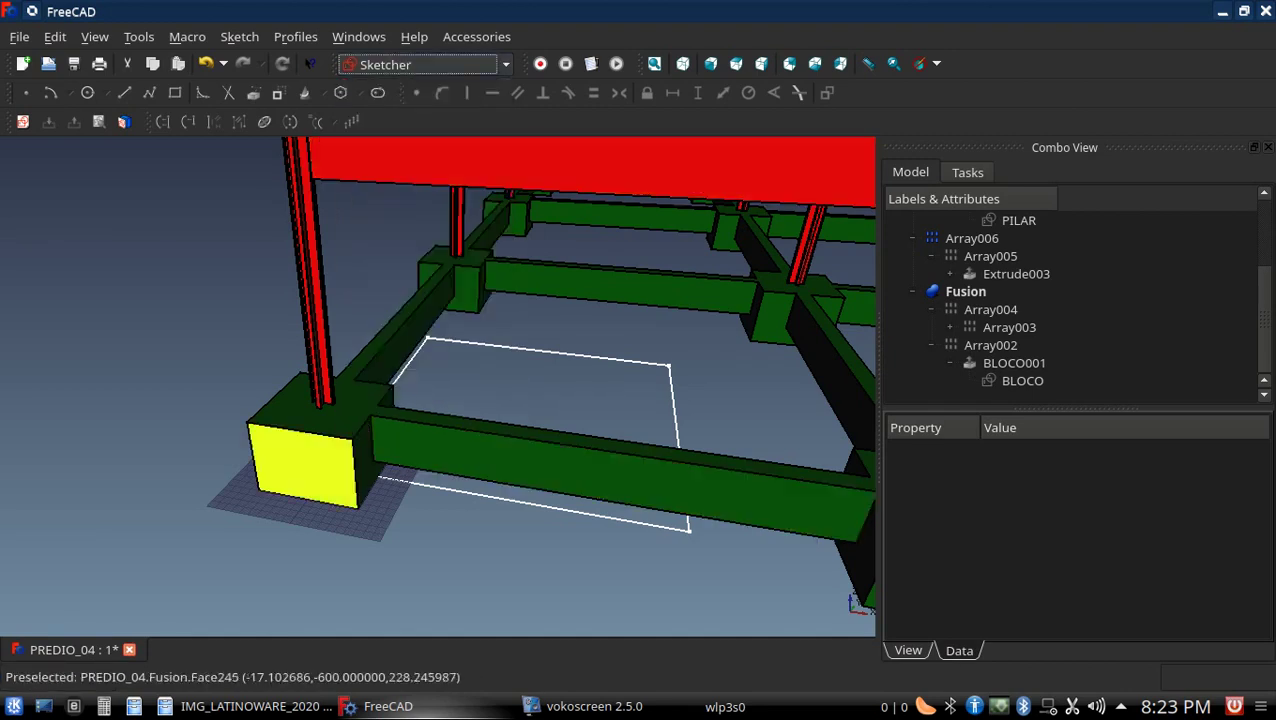
left_click(270, 460)
scroll(205, 490, "down", 5)
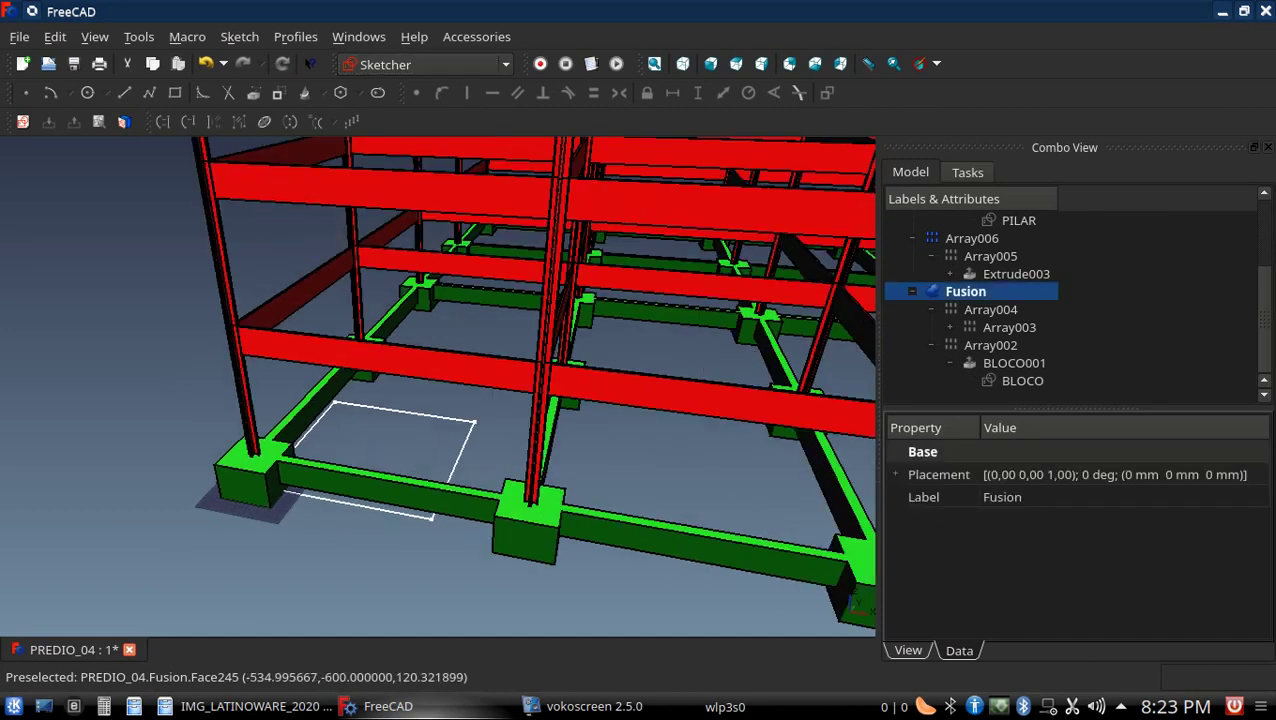
scroll(205, 500, "down", 5)
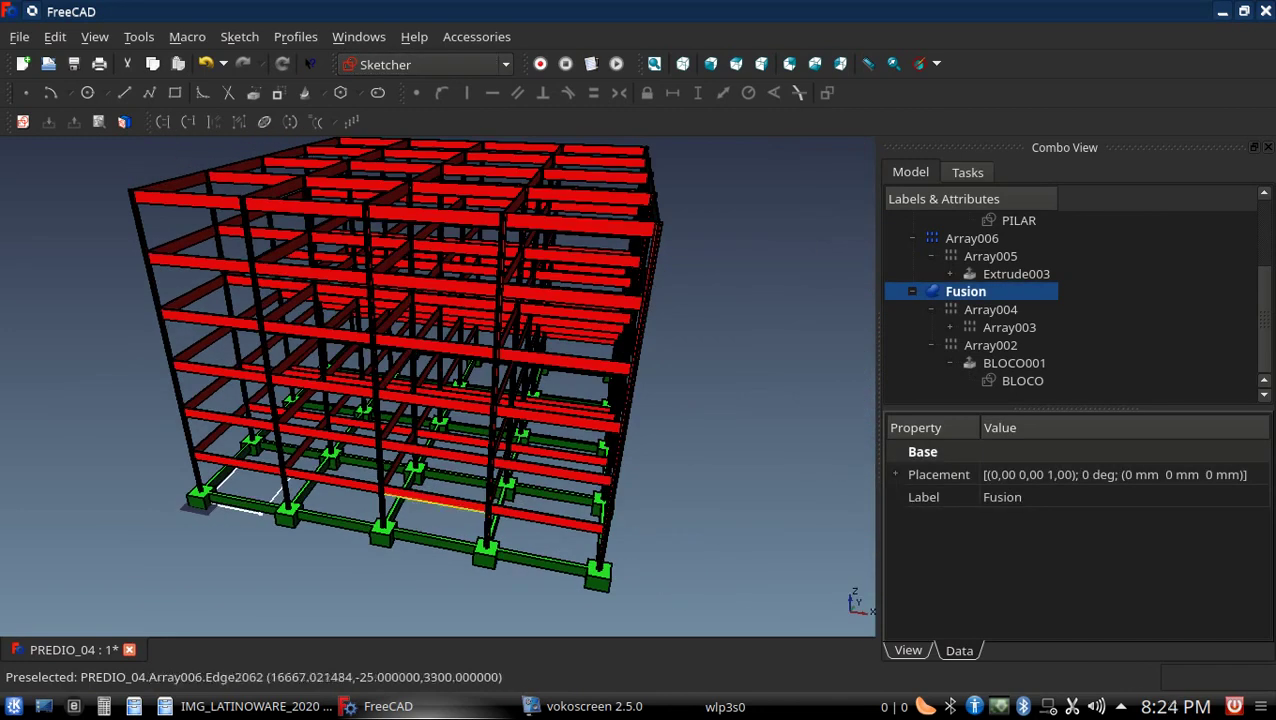
Orbit through near-front, high oblique and horizontal views, spinning the frame and ending on a corner view
mouse_move(205, 500)
middle_mouse_down()
mouse_move(561, 453)
mouse_move(322, 512)
middle_mouse_up()
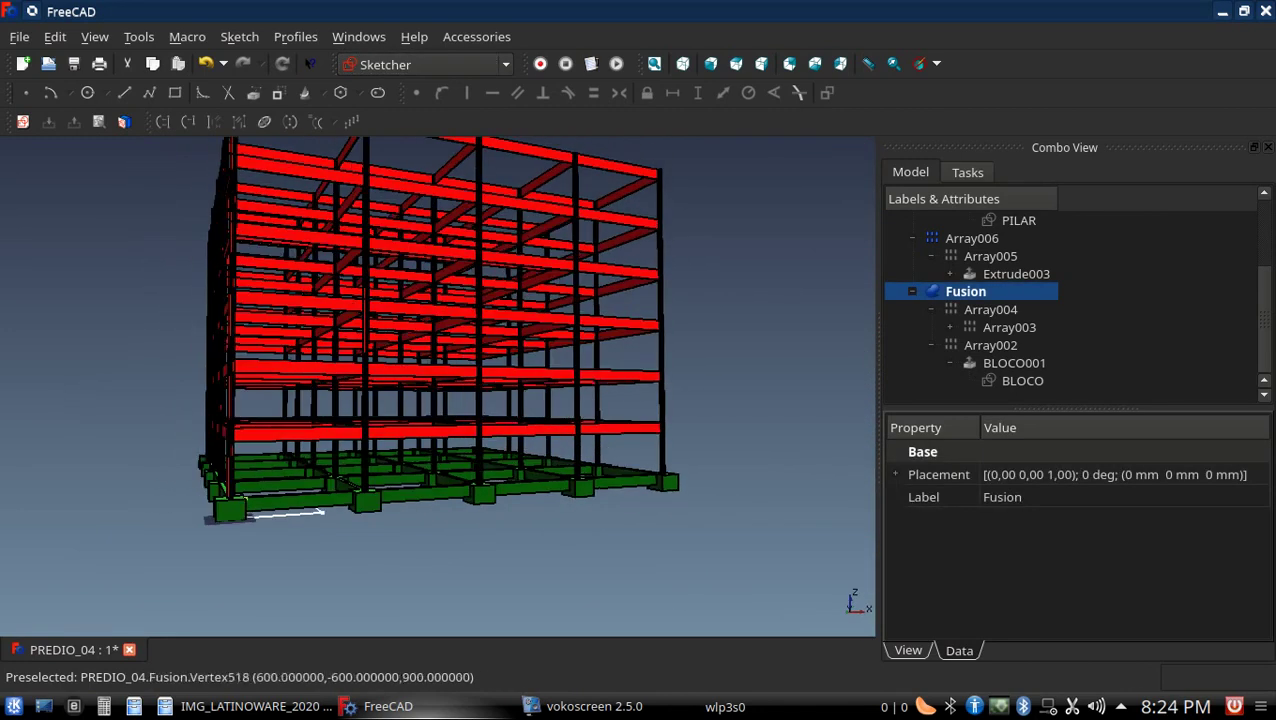
middle_click_drag(299, 237, 402, 256)
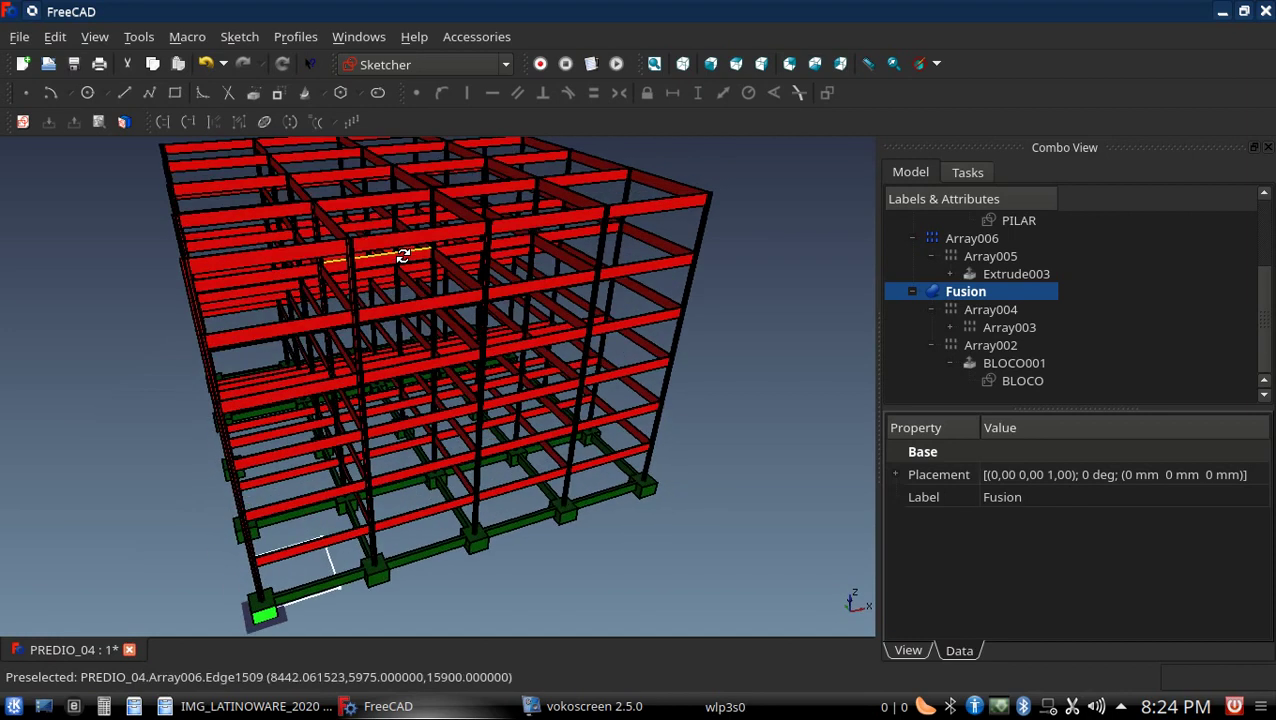
mouse_move(425, 185)
middle_mouse_down()
mouse_move(436, 450)
mouse_move(476, 430)
middle_mouse_up()
scroll(520, 440, "up", 3)
scroll(520, 500, "up", 2)
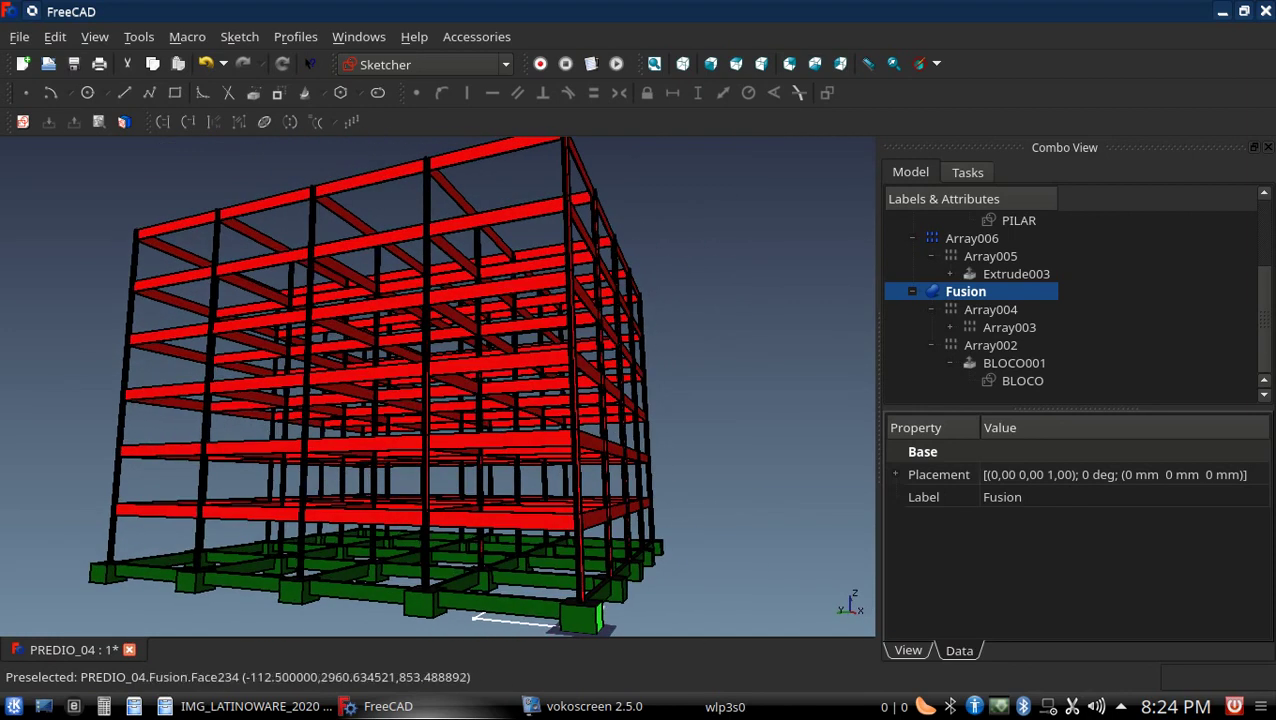
scroll(520, 580, "up", 3)
mouse_move(525, 632)
middle_mouse_down()
mouse_move(641, 327)
mouse_move(533, 515)
middle_mouse_up()
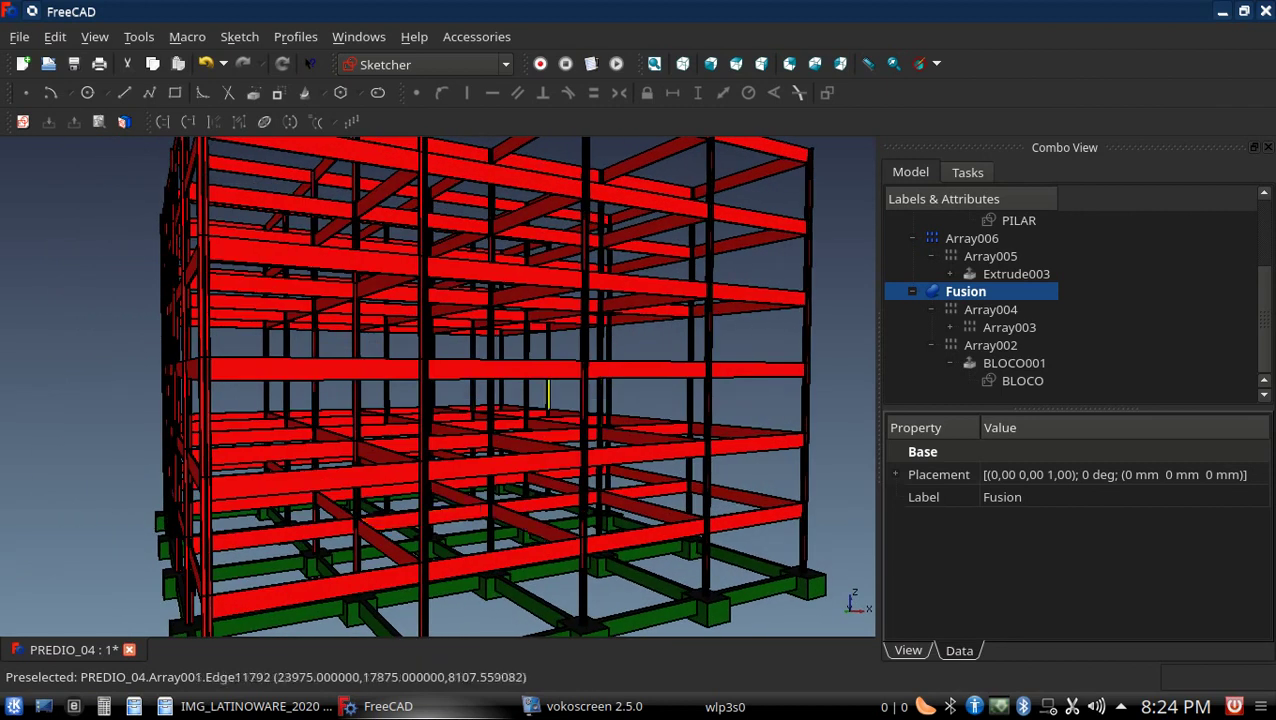
scroll(480, 325, "down", 2)
scroll(507, 336, "down", 2)
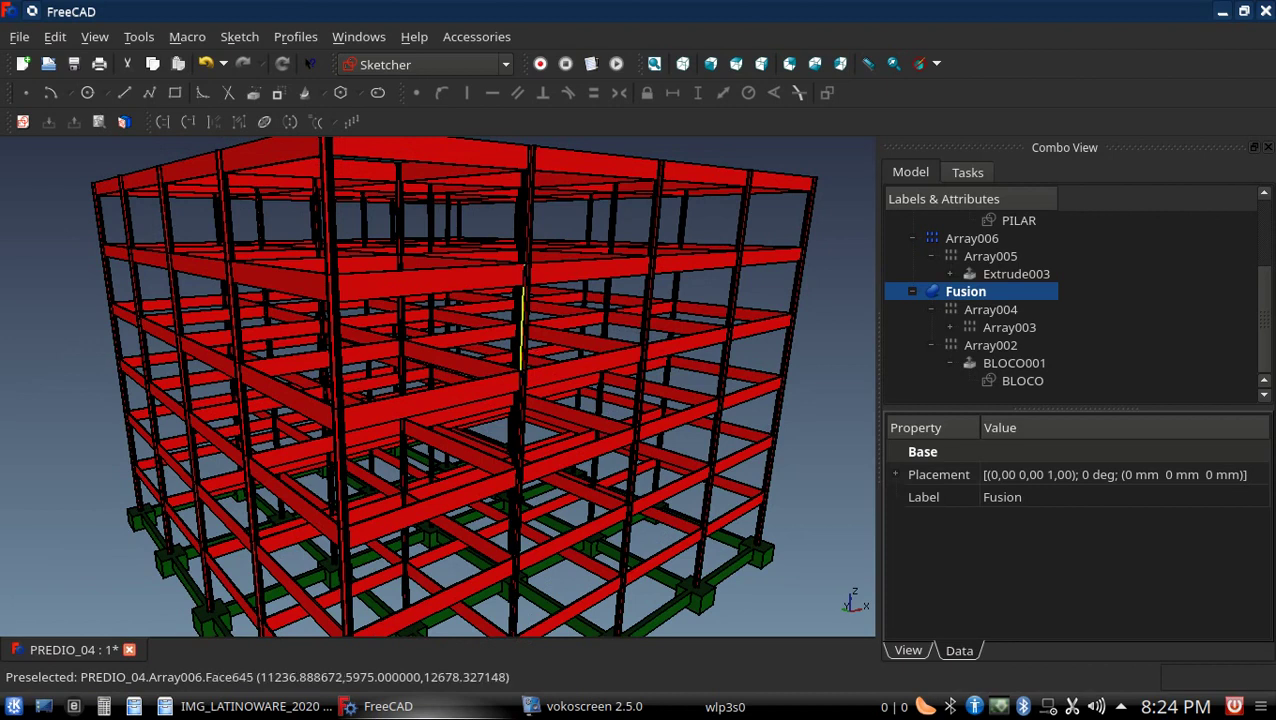
scroll(530, 350, "down", 2)
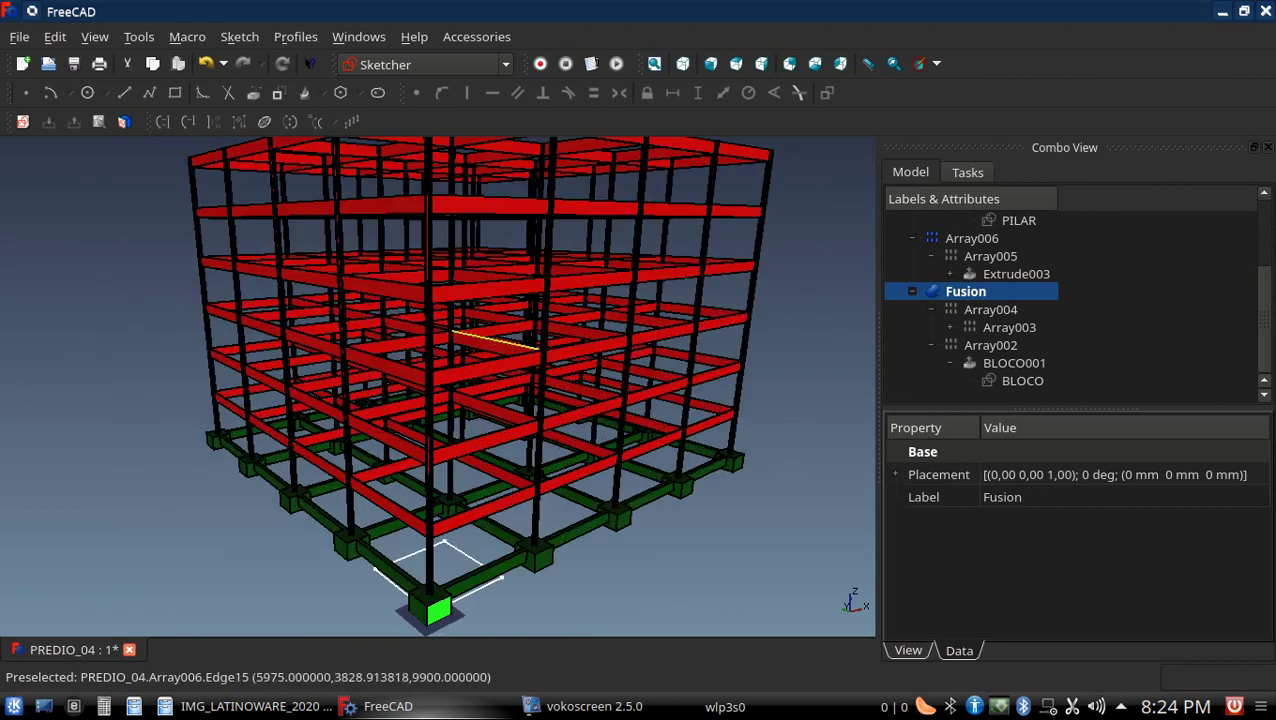
scroll(430, 390, "up", 2)
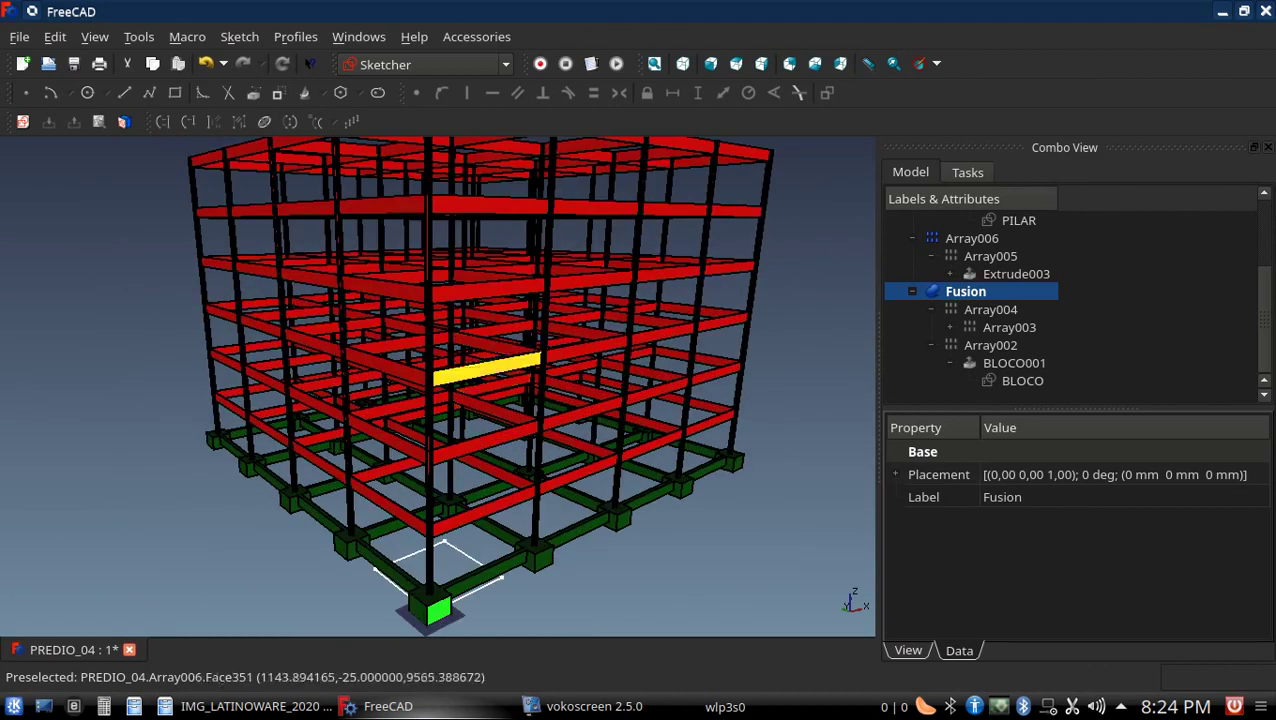